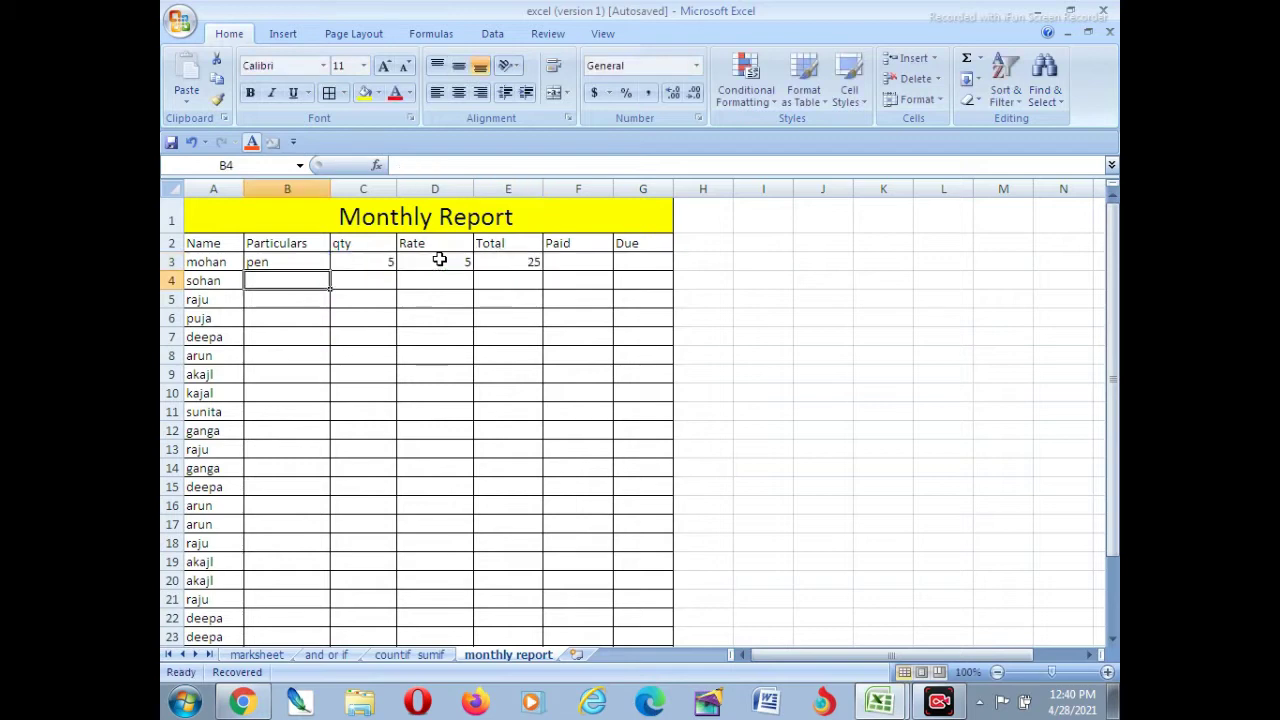
Enter 10 as the Paid amount in F3 and calculate Due in G3 with the formula =E3-F3
{"action": "left_click", "coordinate": [580, 262]}
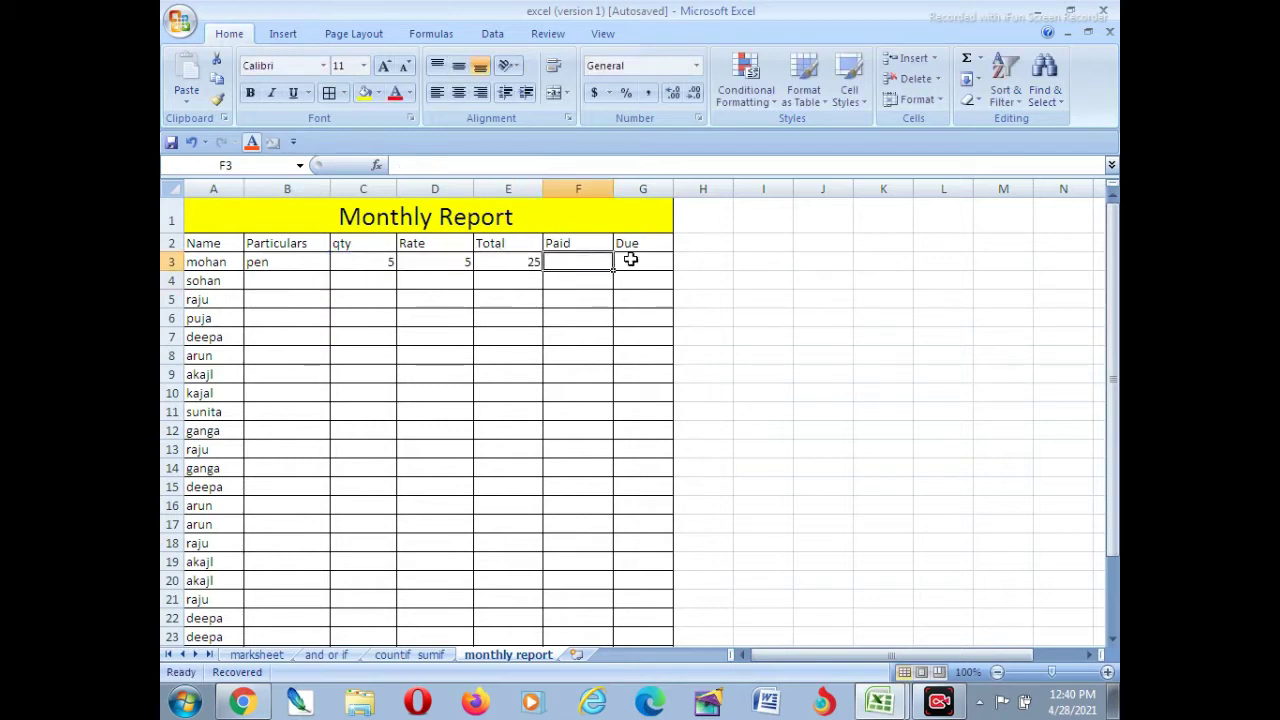
{"action": "type", "text": "10"}
{"action": "left_click", "coordinate": [641, 258]}
{"action": "type", "text": "="}
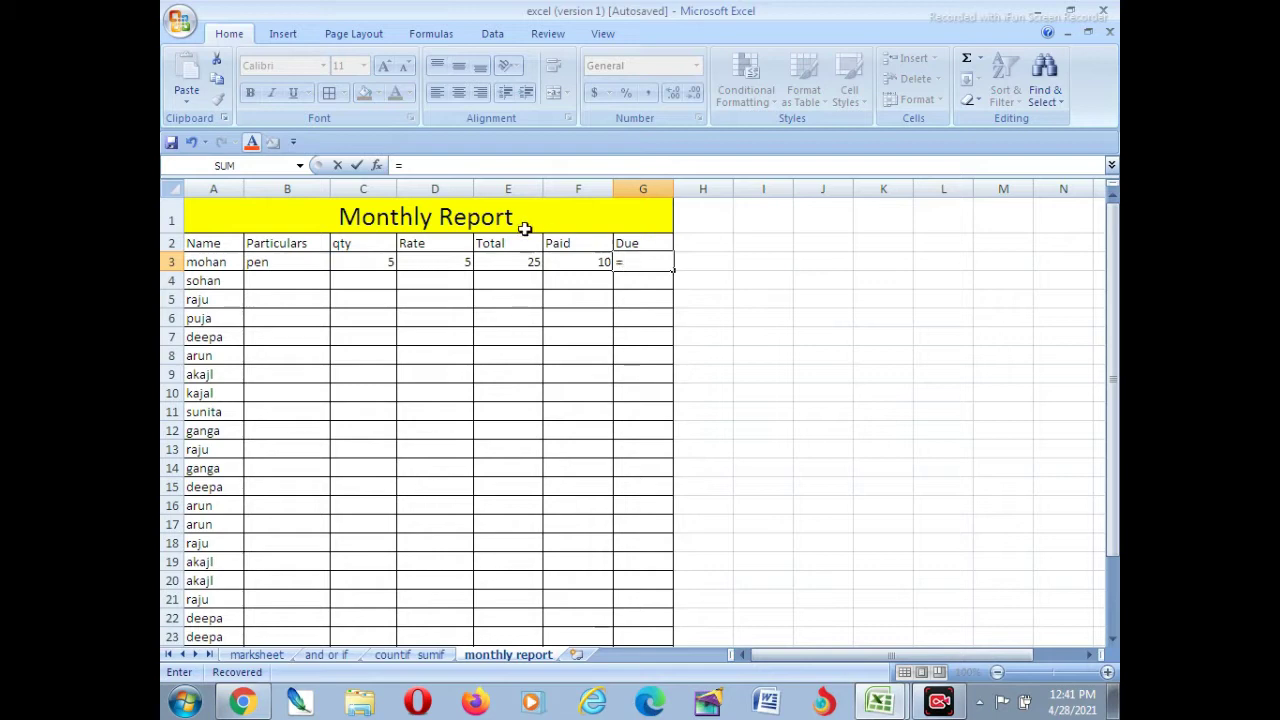
{"action": "left_click", "coordinate": [530, 260]}
{"action": "type", "text": "-"}
{"action": "left_click", "coordinate": [586, 259]}
{"action": "key", "text": "Return"}
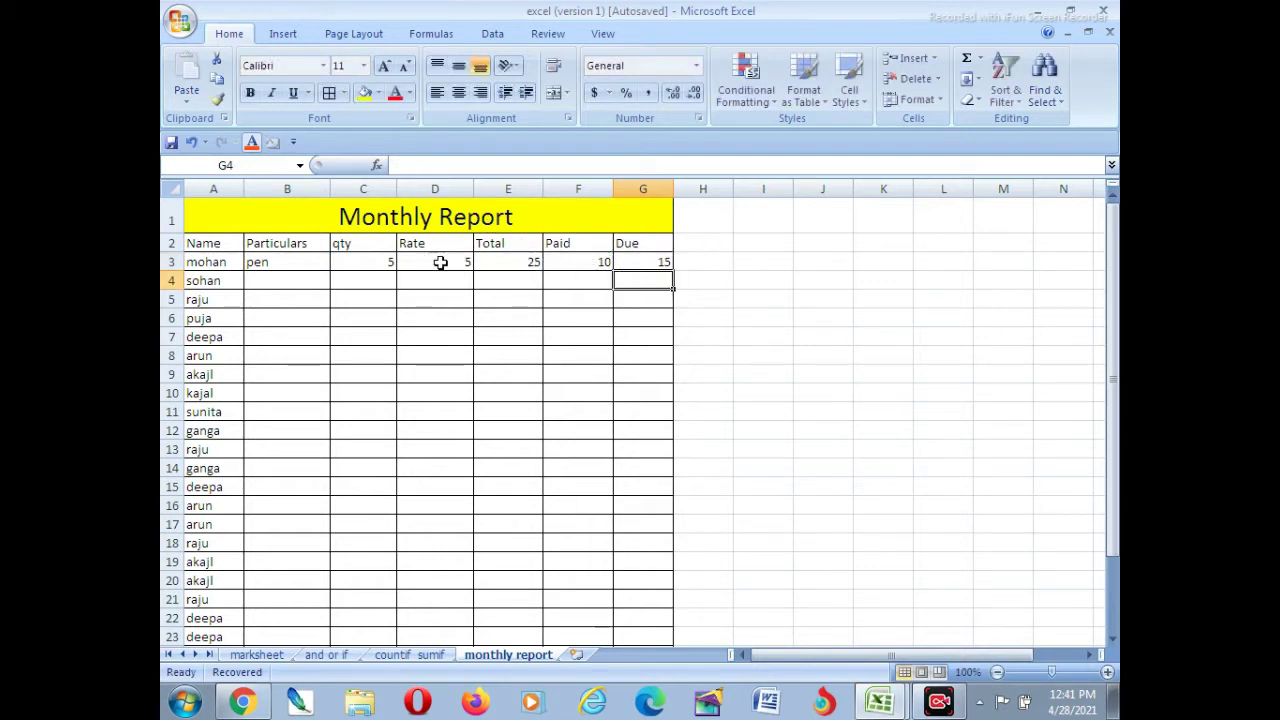
Fill the Due formula from G3 and the Total formula from E3 down through all the name rows of the table
{"action": "left_click", "coordinate": [634, 260]}
{"action": "left_click_drag", "start_coordinate": [670, 268], "coordinate": [662, 598]}
{"action": "scroll", "coordinate": [577, 407], "scroll_direction": "up", "scroll_amount": 3}
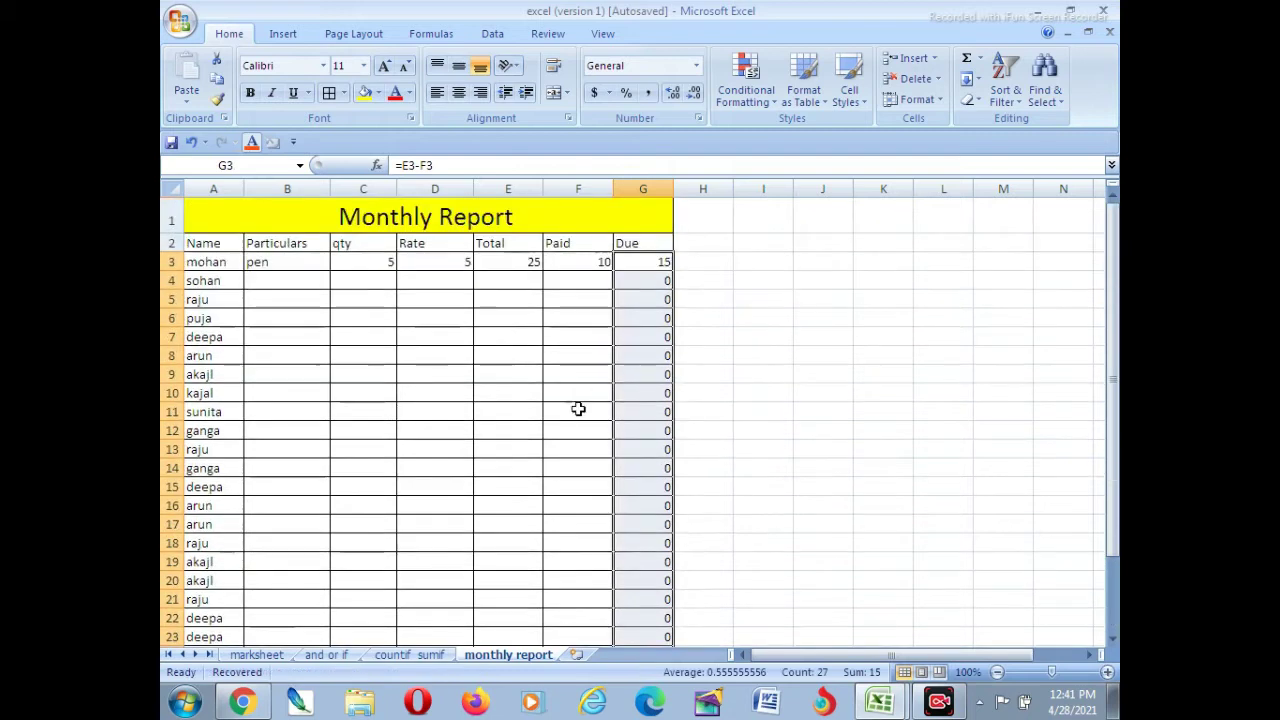
{"action": "left_click", "coordinate": [511, 263]}
{"action": "left_click_drag", "start_coordinate": [542, 268], "coordinate": [556, 612]}
{"action": "scroll", "coordinate": [610, 480], "scroll_direction": "up", "scroll_amount": 2}
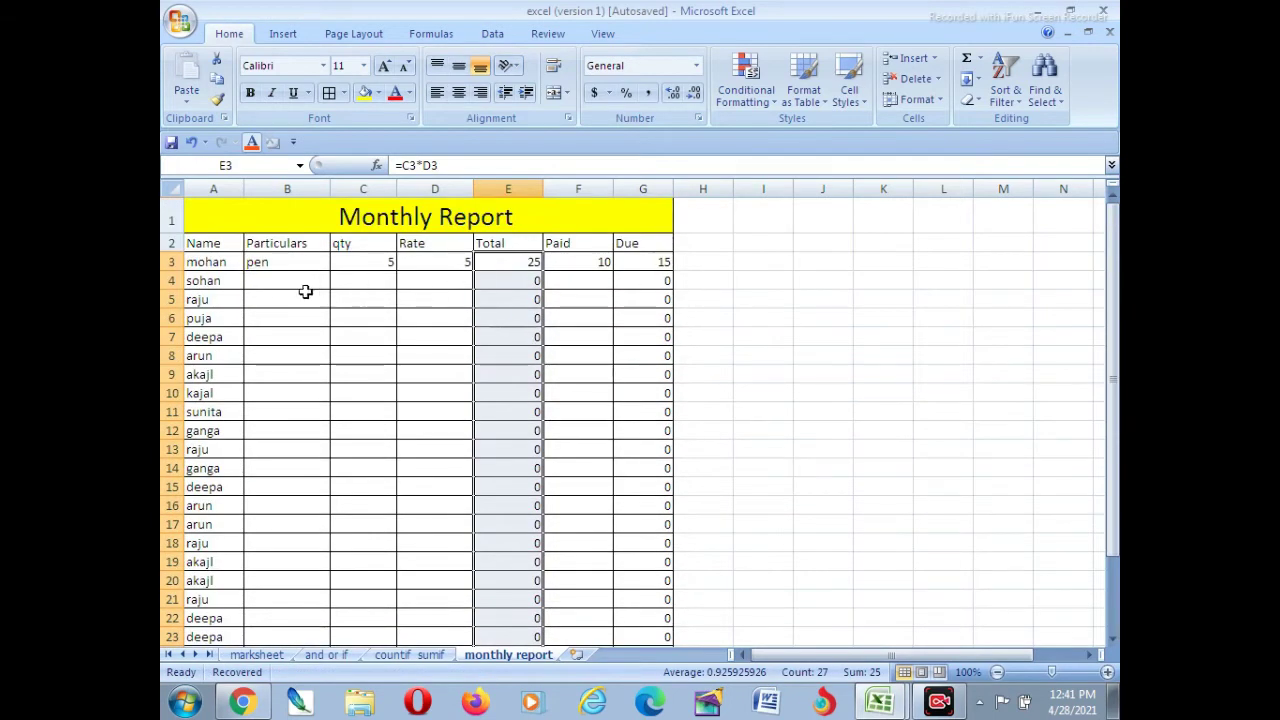
Complete row 4 with particulars salt, quantity 2, rate 15 and paid amount 10
{"action": "left_click", "coordinate": [275, 283]}
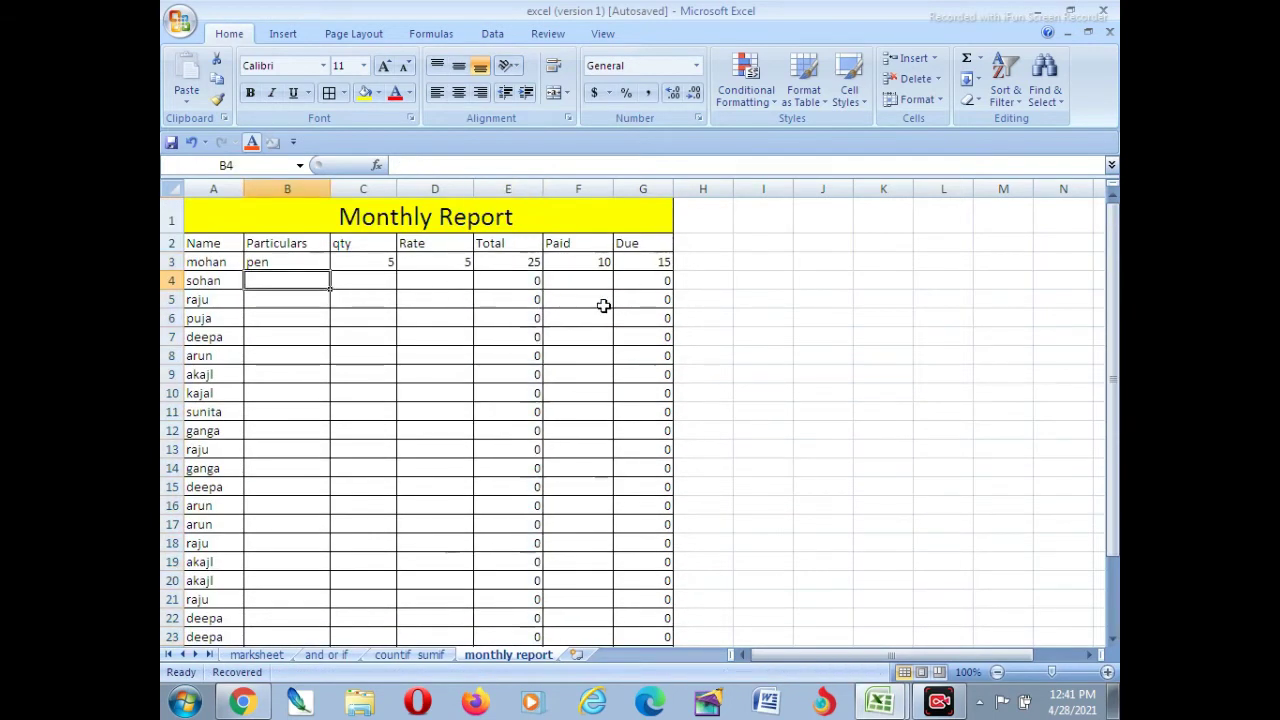
{"action": "type", "text": "sal"}
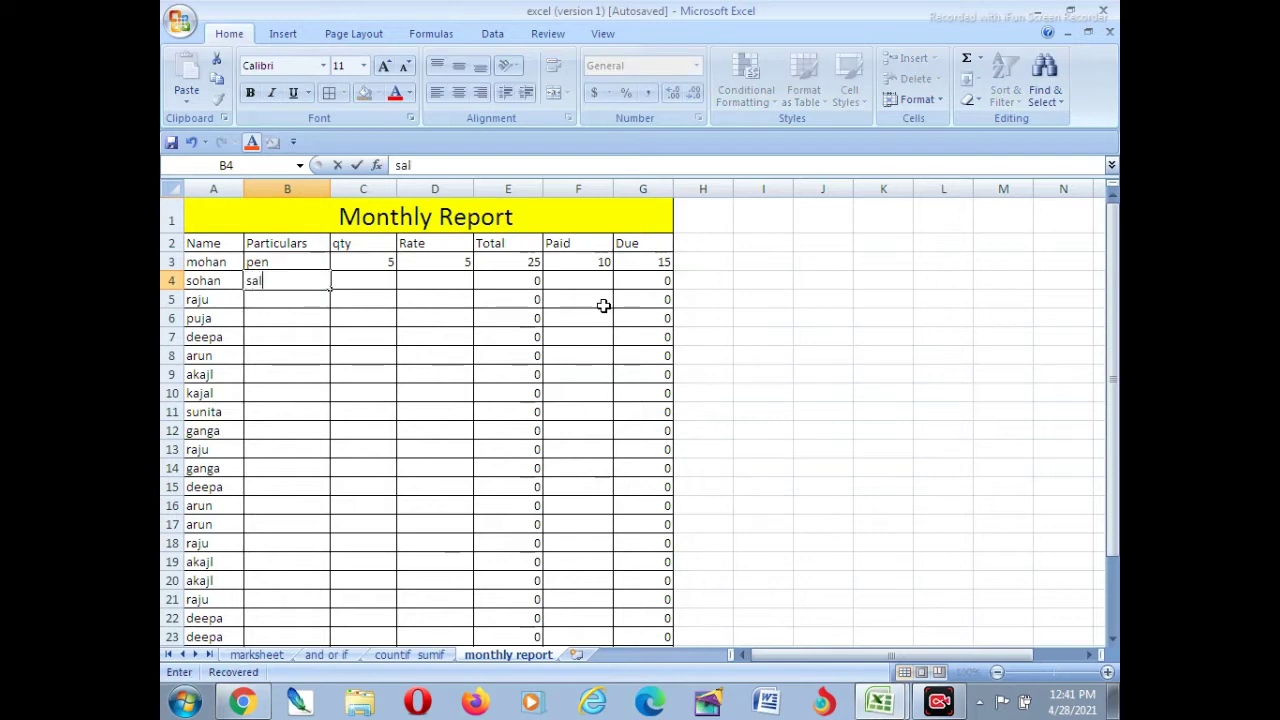
{"action": "type", "text": "t"}
{"action": "key", "text": "Tab"}
{"action": "type", "text": "2"}
{"action": "key", "text": "Tab"}
{"action": "type", "text": "1"}
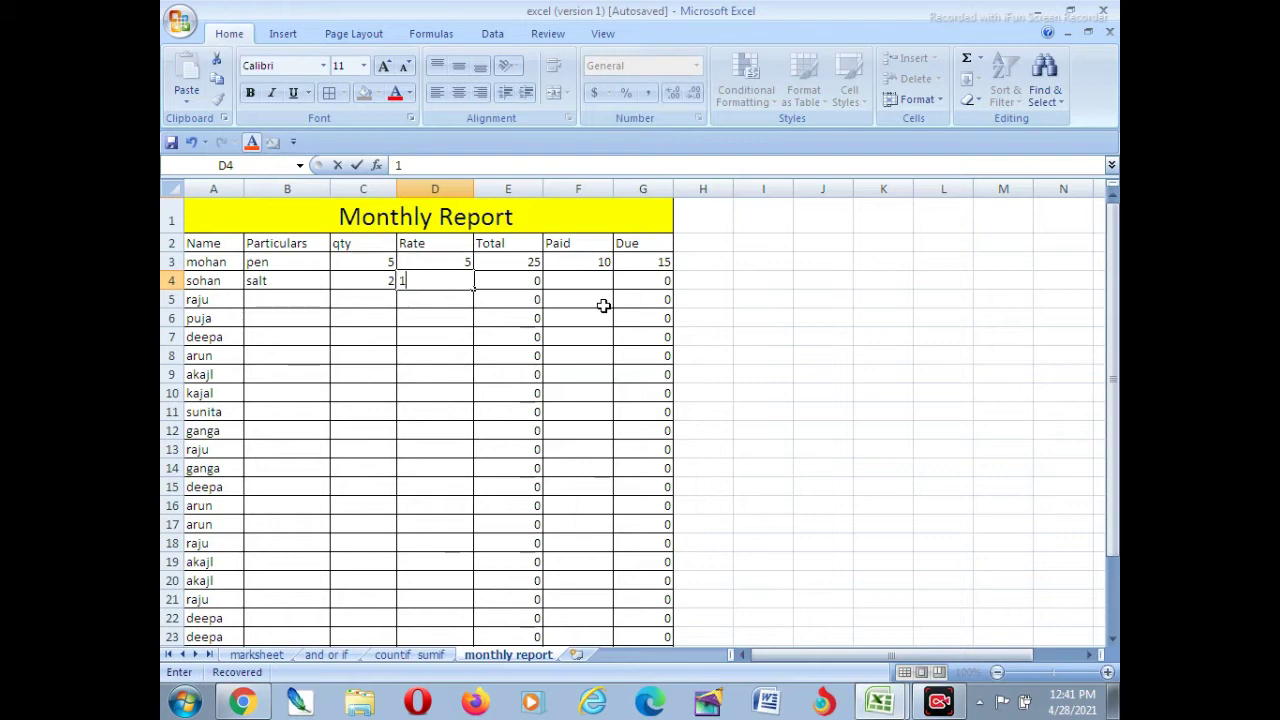
{"action": "key", "text": "Tab"}
{"action": "key", "text": "Tab"}
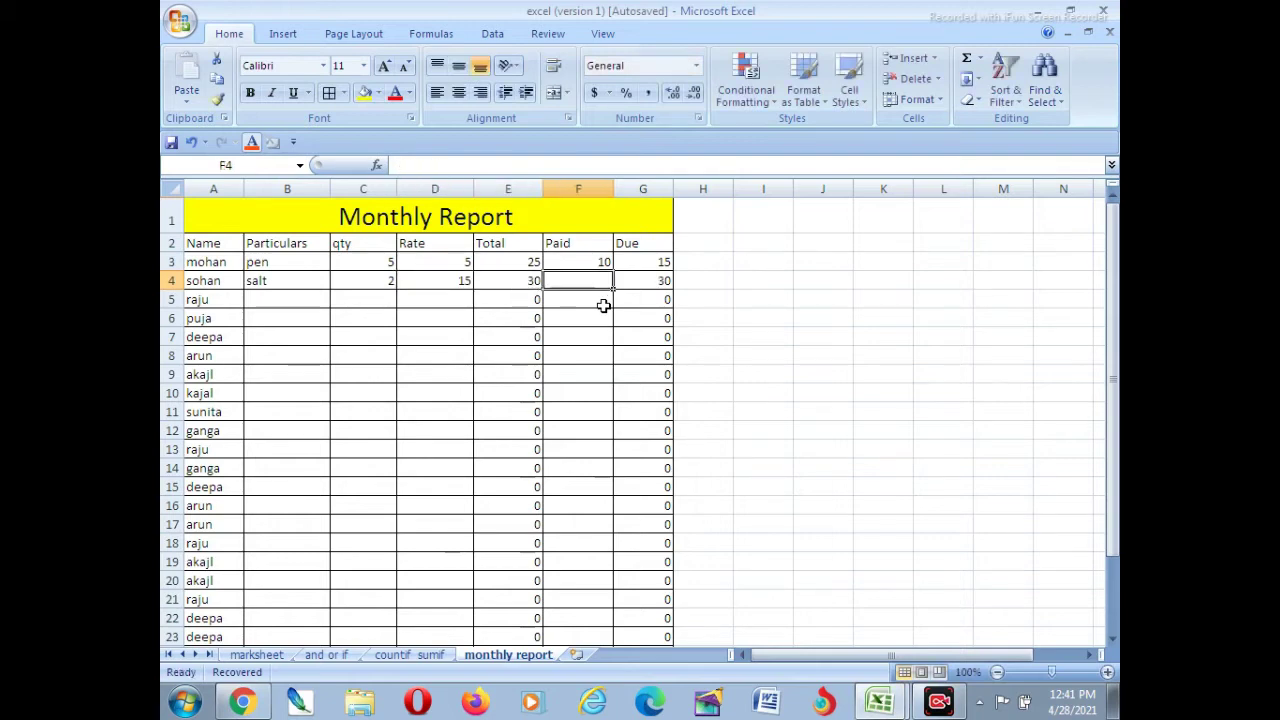
{"action": "type", "text": "10"}
{"action": "key", "text": "Tab"}
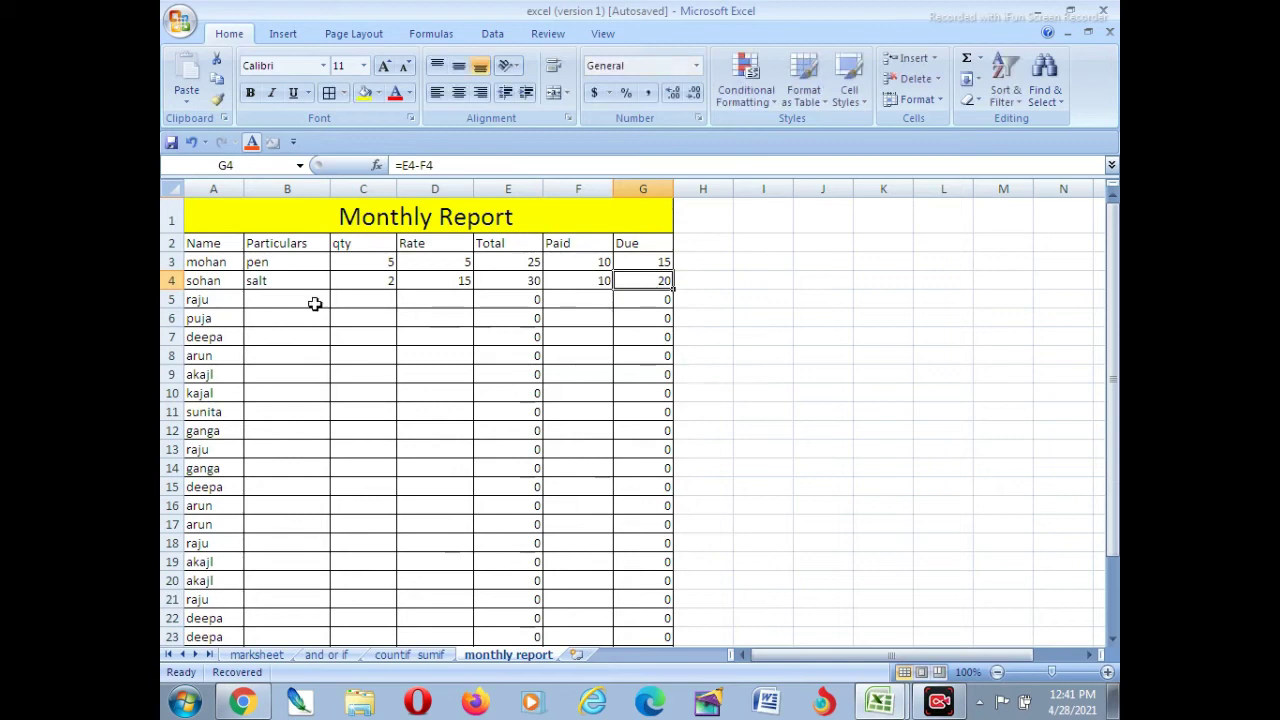
Fill in row 5 with particulars salt, quantity 1 and rate 20, leaving the paid amount blank
{"action": "left_click", "coordinate": [284, 299]}
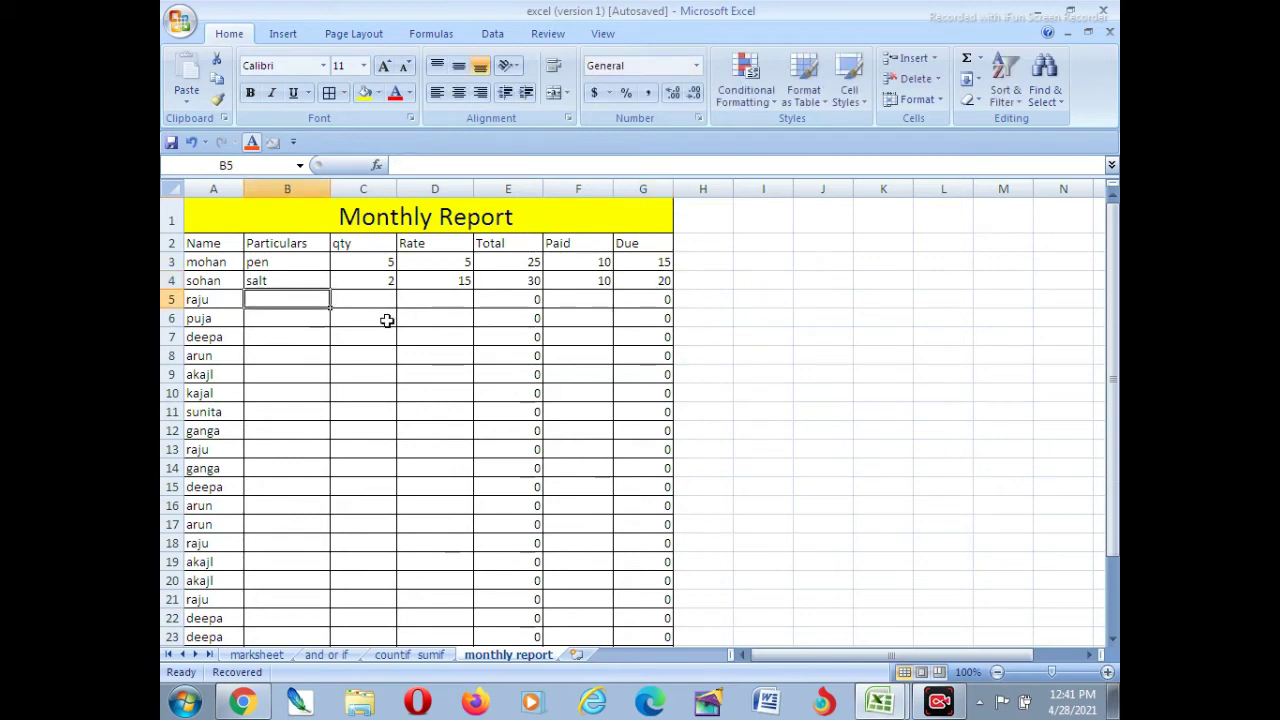
{"action": "type", "text": "salt"}
{"action": "key", "text": "Tab"}
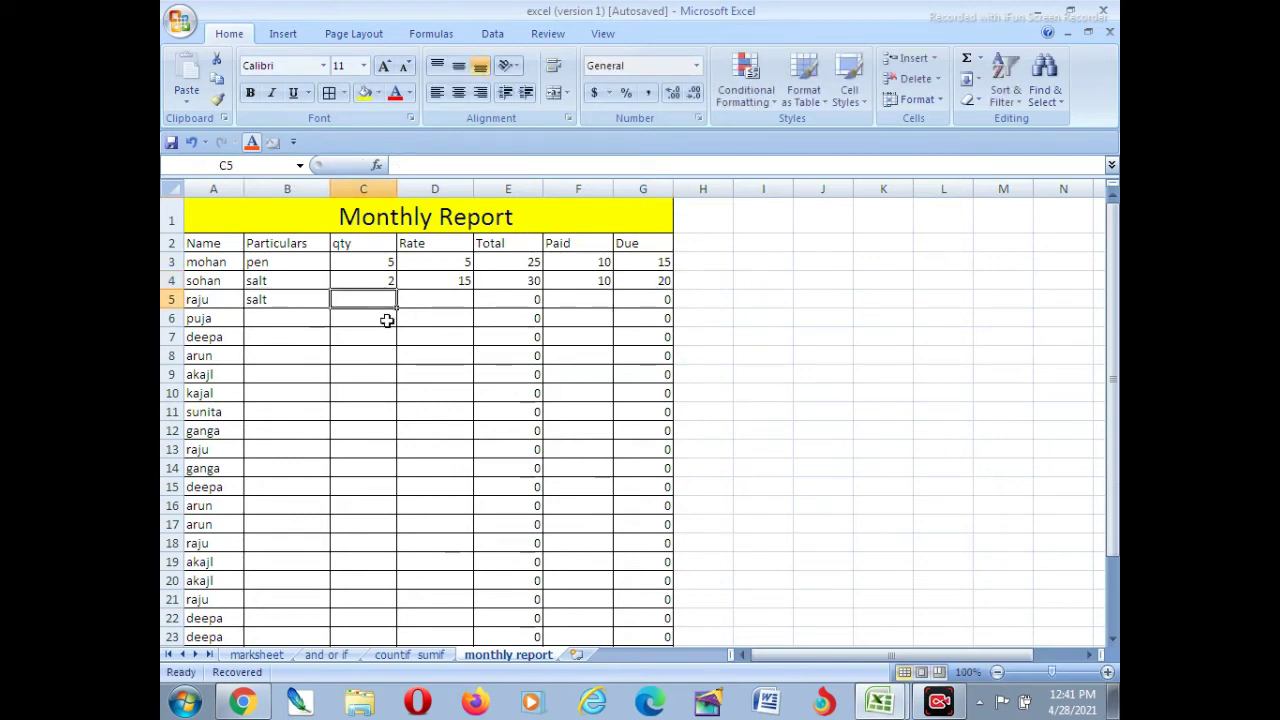
{"action": "type", "text": "1"}
{"action": "key", "text": "Tab"}
{"action": "type", "text": "20"}
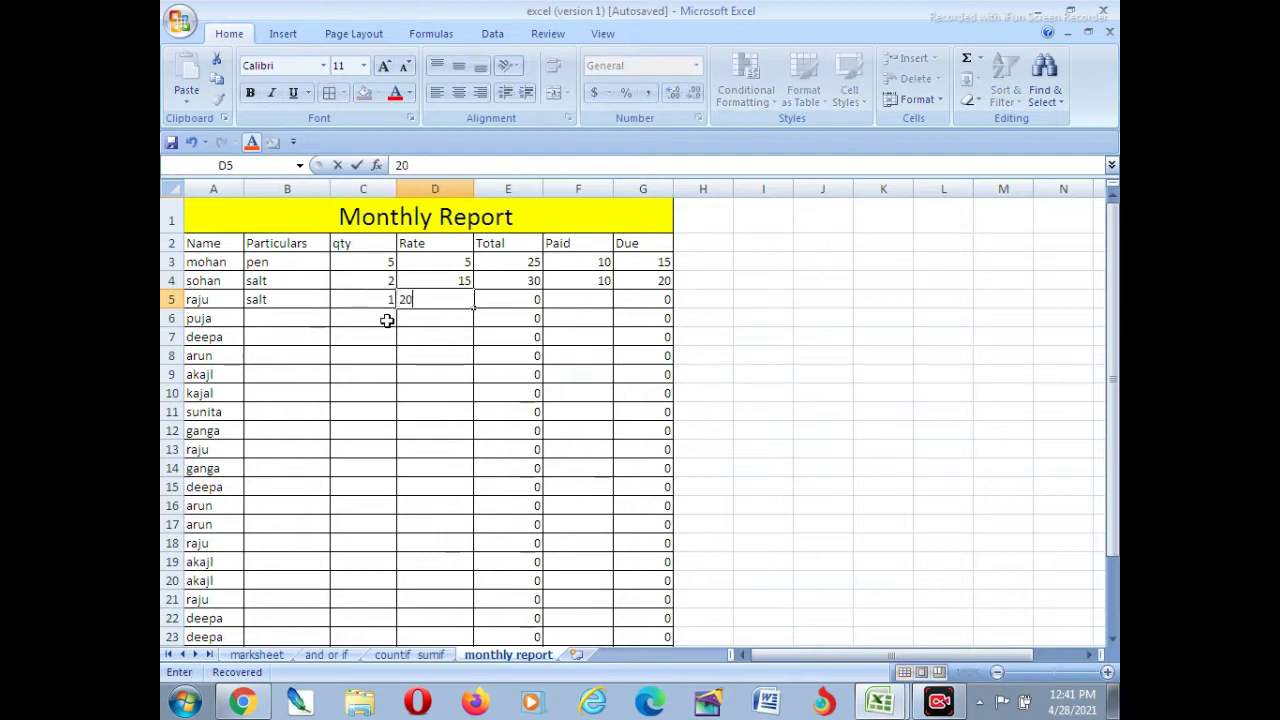
{"action": "key", "text": "Tab"}
{"action": "key", "text": "Tab"}
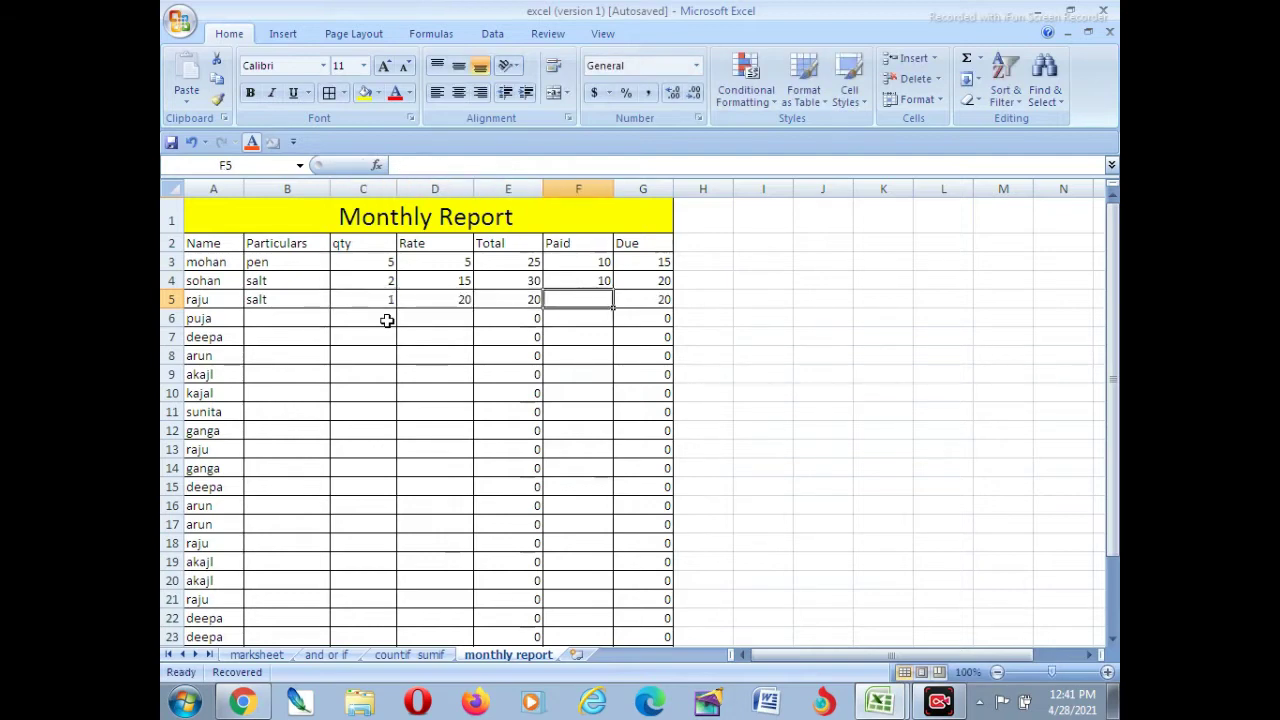
{"action": "key", "text": "Tab"}
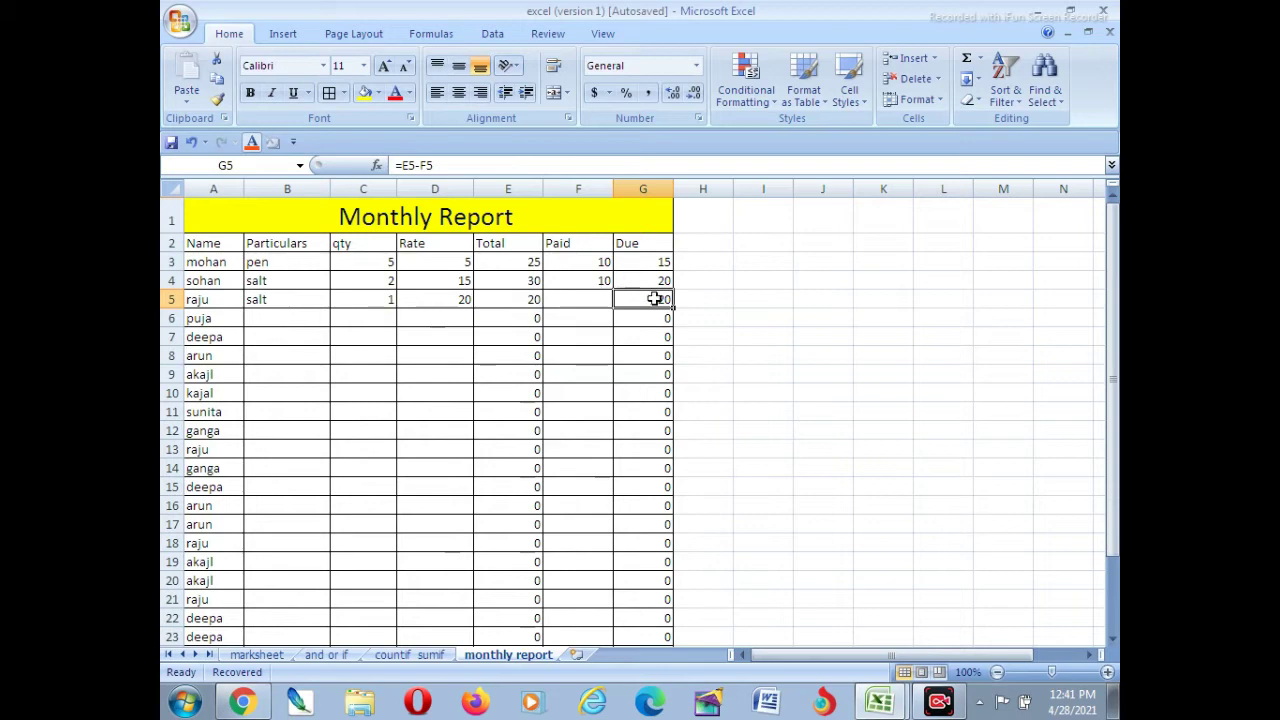
Complete row 6 with particulars pen, quantity 3, rate 5 and paid amount 10
{"action": "left_click", "coordinate": [287, 317]}
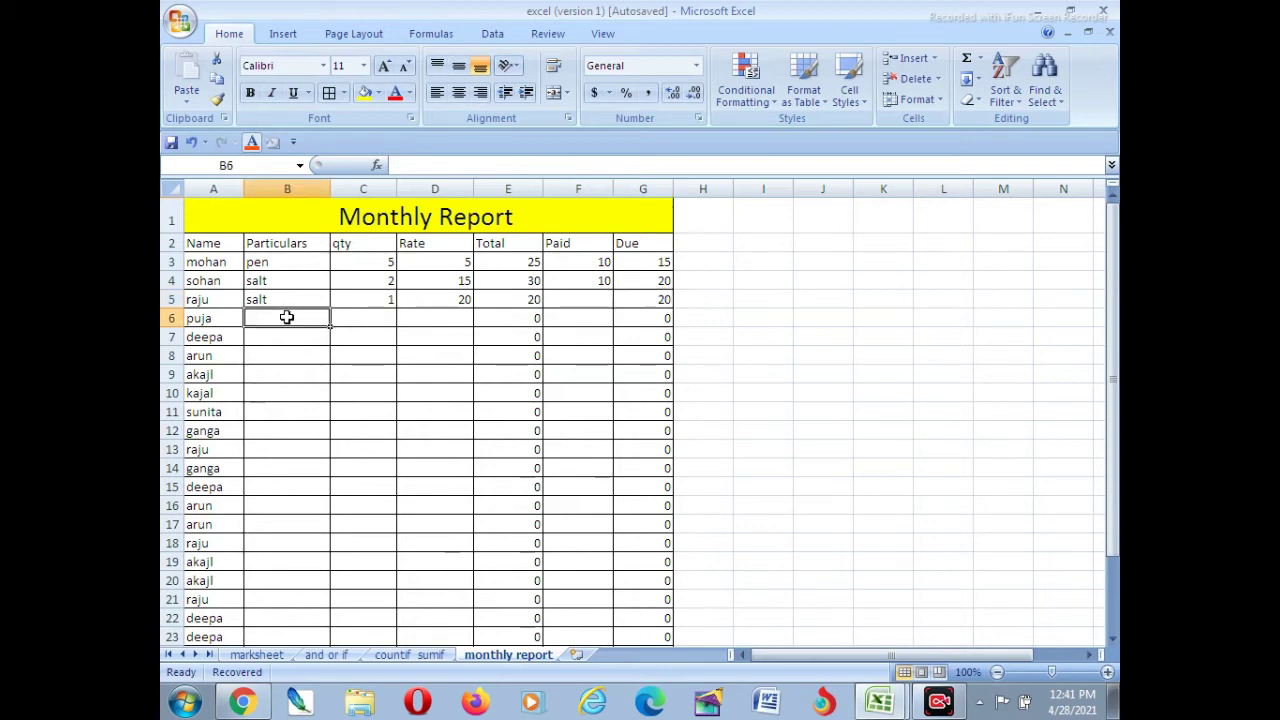
{"action": "type", "text": "pen"}
{"action": "key", "text": "Return"}
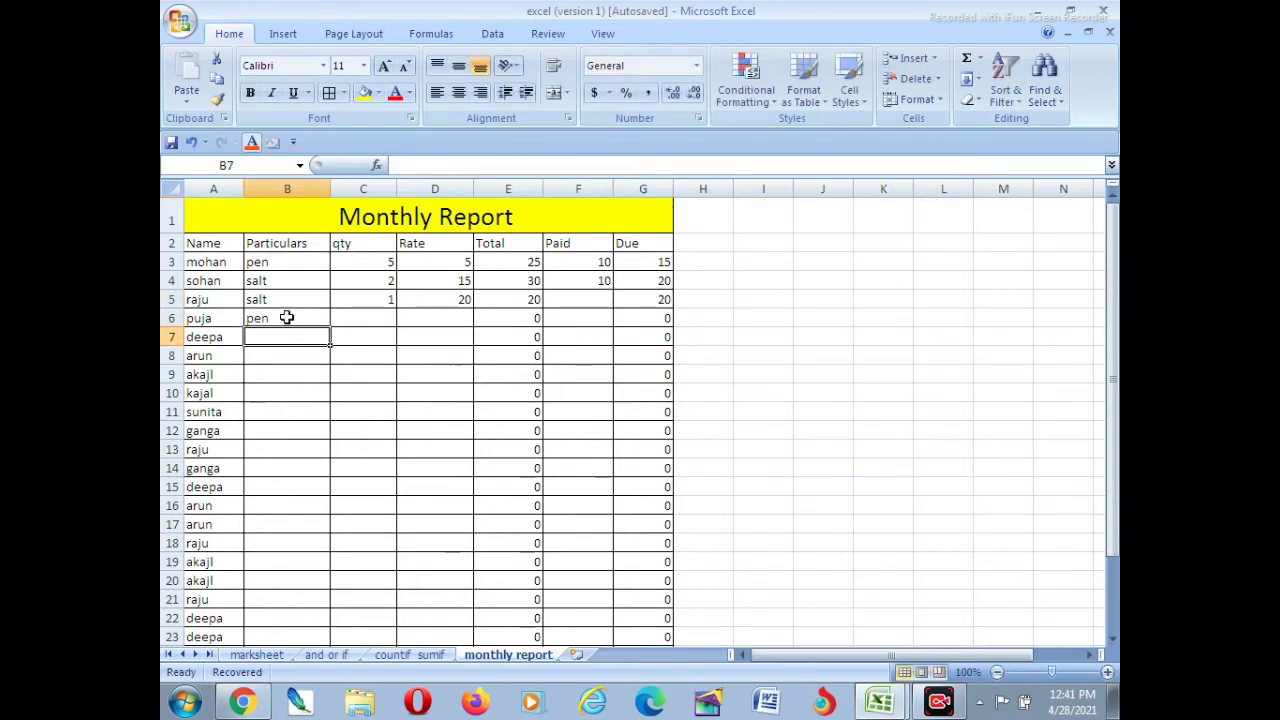
{"action": "key", "text": "Tab"}
{"action": "key", "text": "Up"}
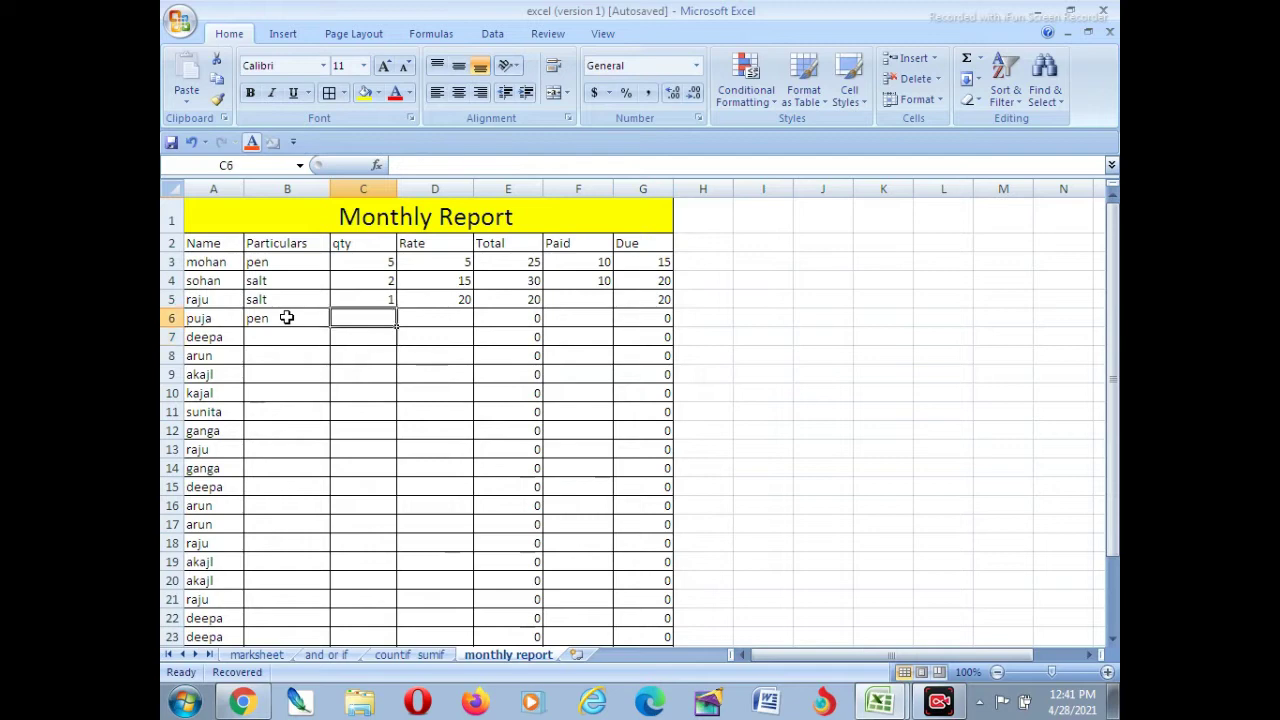
{"action": "type", "text": "3"}
{"action": "key", "text": "Tab"}
{"action": "type", "text": "5"}
{"action": "key", "text": "Tab"}
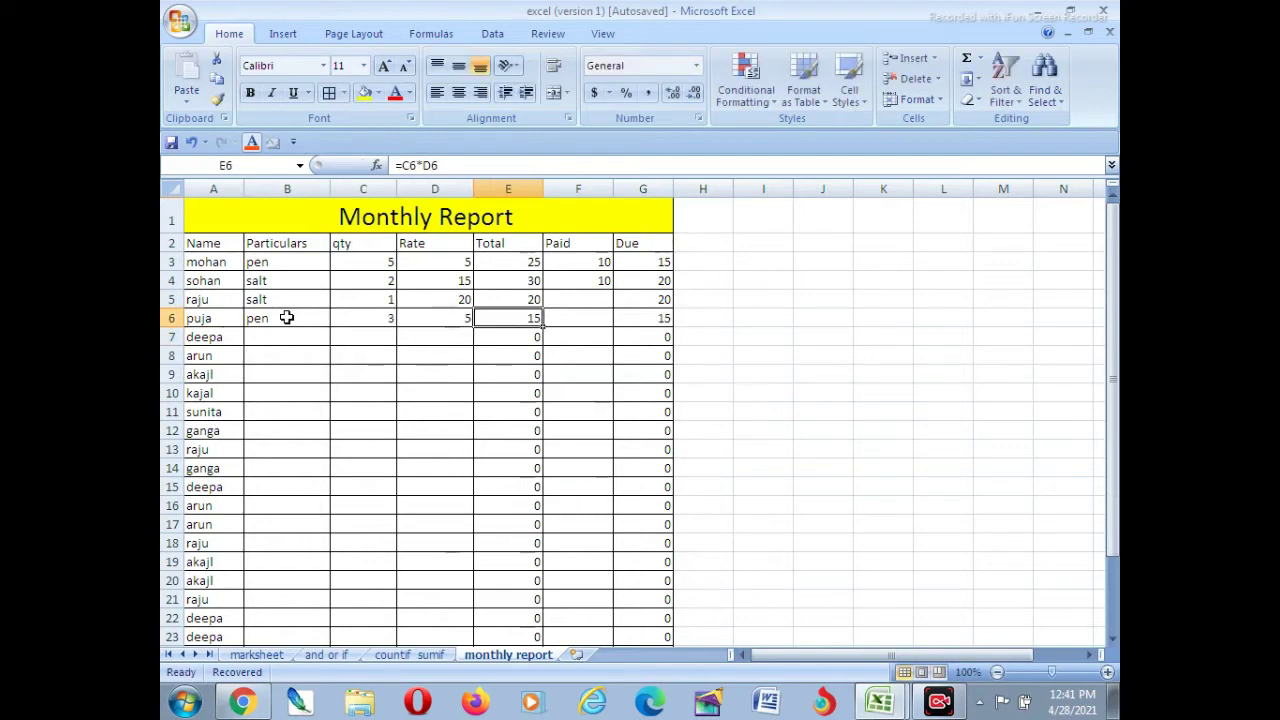
{"action": "key", "text": "Tab"}
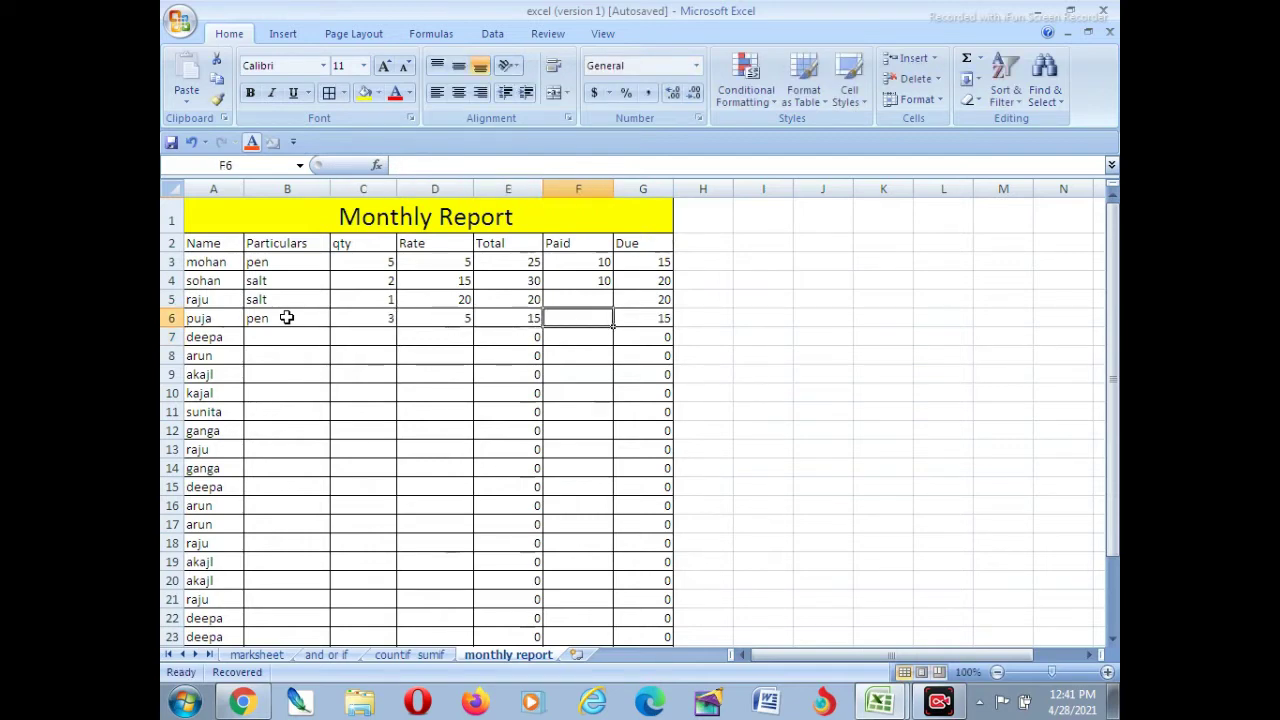
{"action": "type", "text": "10"}
{"action": "key", "text": "Tab"}
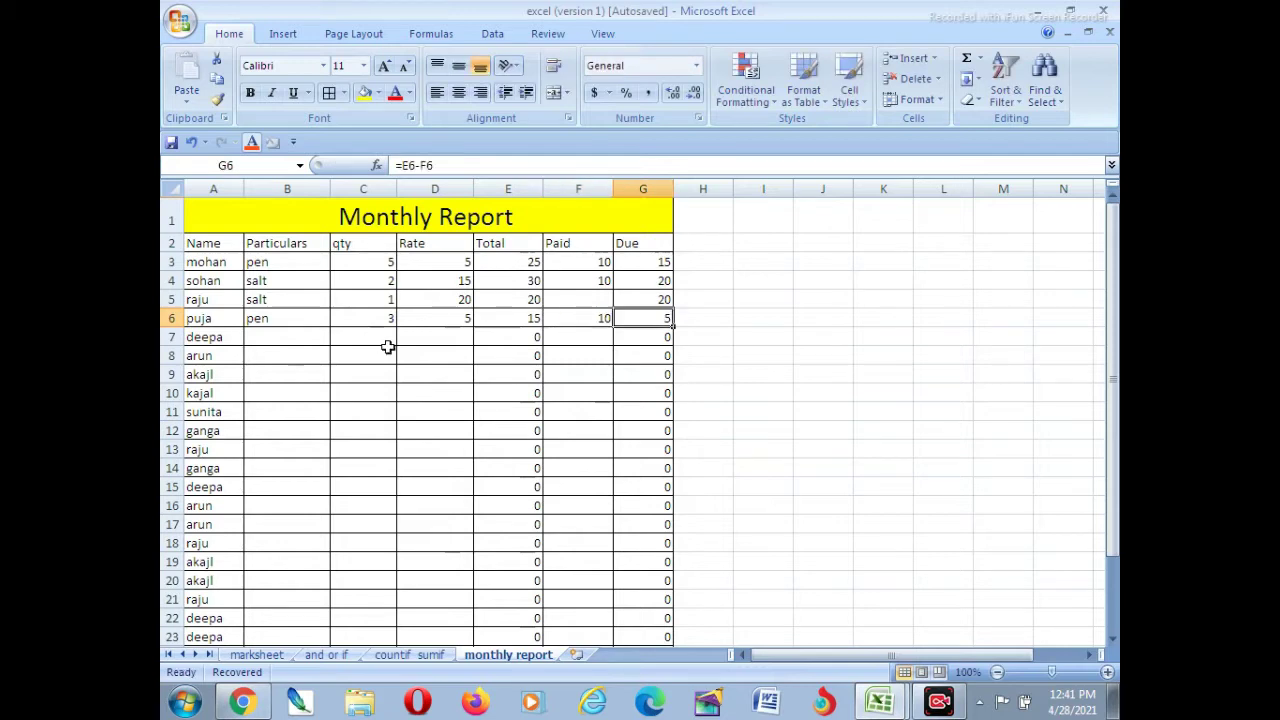
Complete row 7 with particulars copy, quantity 10, rate 10 and paid amount 50
{"action": "left_click", "coordinate": [286, 337]}
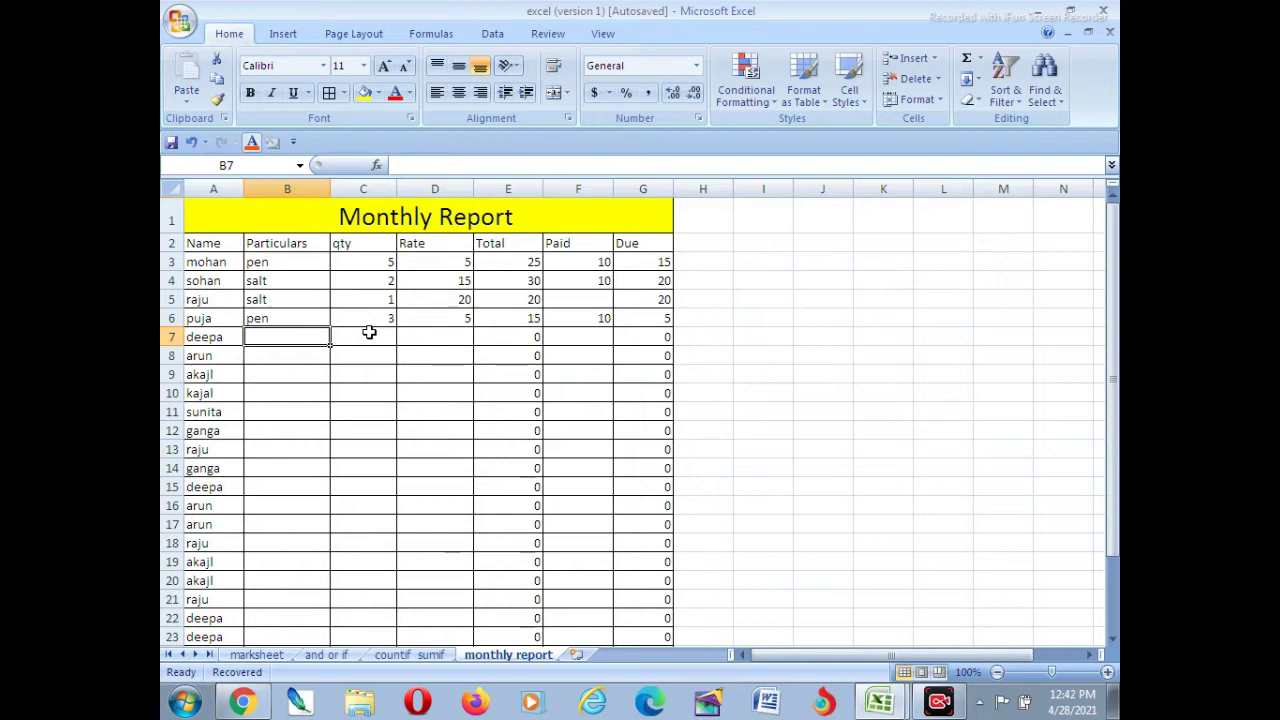
{"action": "type", "text": "copy"}
{"action": "key", "text": "Tab"}
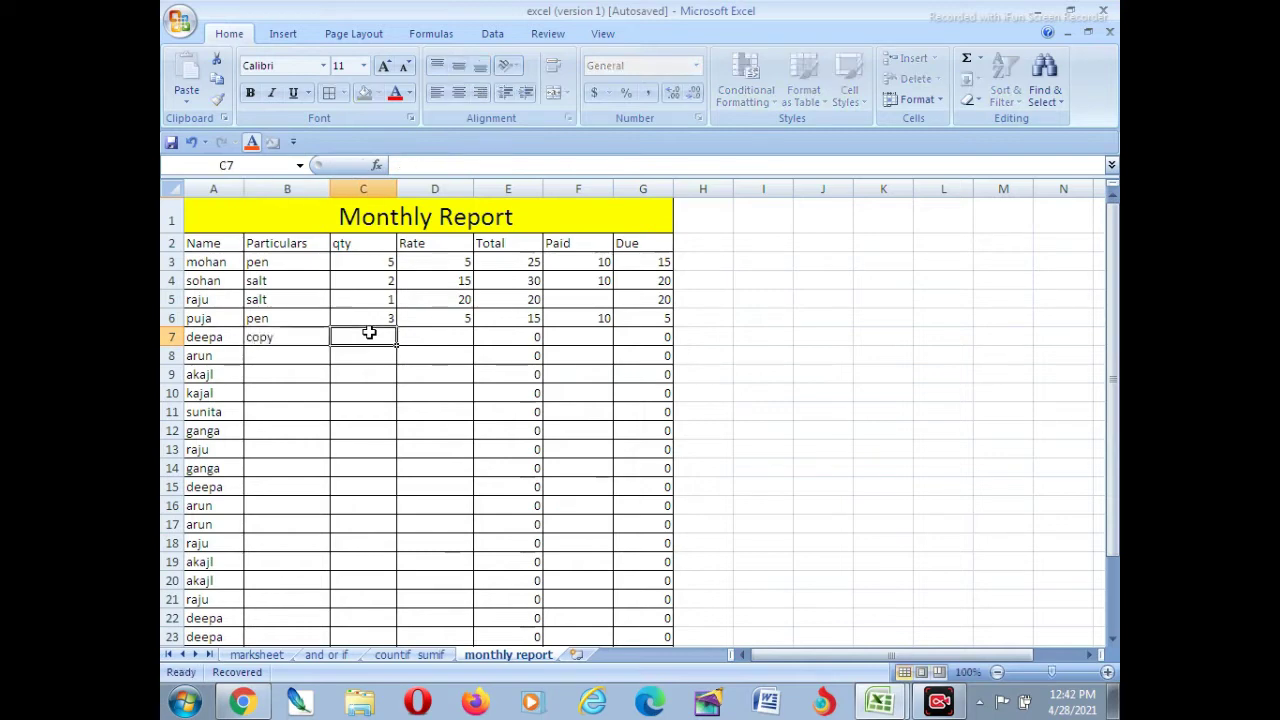
{"action": "type", "text": "10"}
{"action": "key", "text": "Tab"}
{"action": "type", "text": "10"}
{"action": "key", "text": "Tab"}
{"action": "key", "text": "Tab"}
{"action": "type", "text": "50"}
{"action": "key", "text": "Tab"}
Complete row 8 with particulars pen, quantity 10, rate 2 and paid amount 10
{"action": "left_click", "coordinate": [275, 355]}
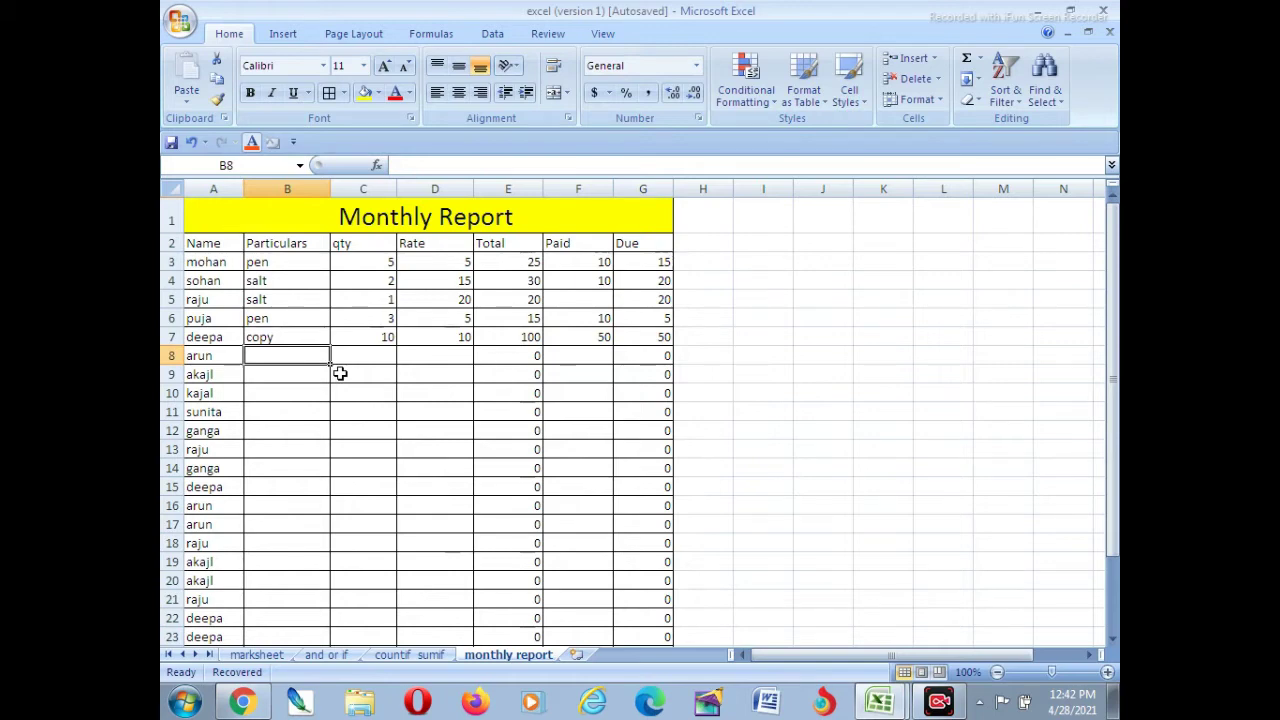
{"action": "type", "text": "pen"}
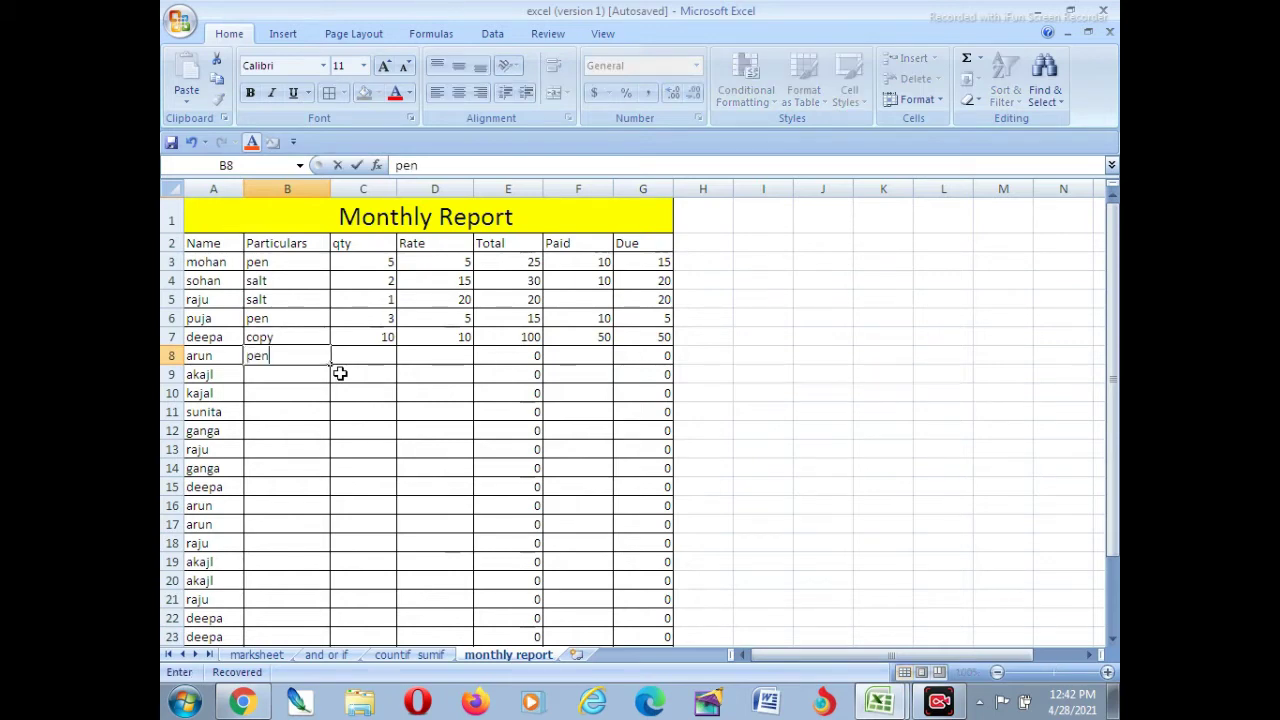
{"action": "key", "text": "Tab"}
{"action": "type", "text": "10"}
{"action": "key", "text": "Tab"}
{"action": "type", "text": "2"}
{"action": "key", "text": "Tab"}
{"action": "key", "text": "Tab"}
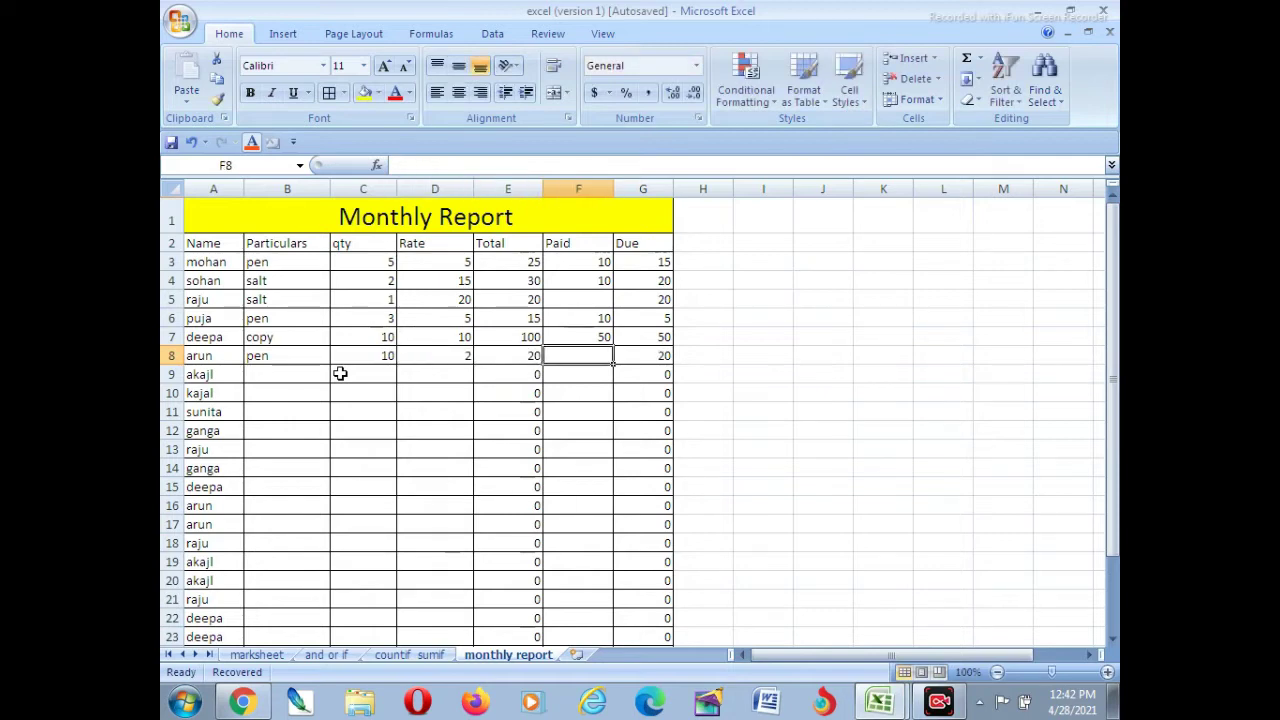
{"action": "type", "text": "1"}
{"action": "key", "text": "Tab"}
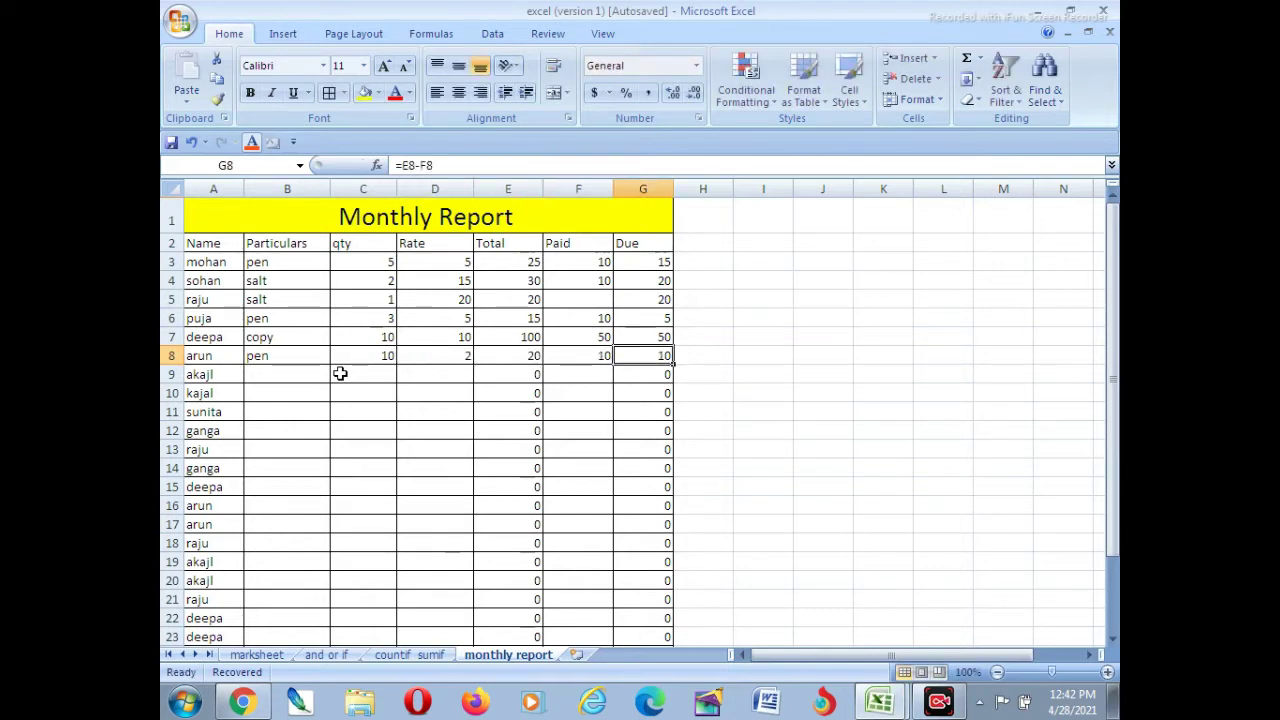
{"action": "key", "text": "Return"}
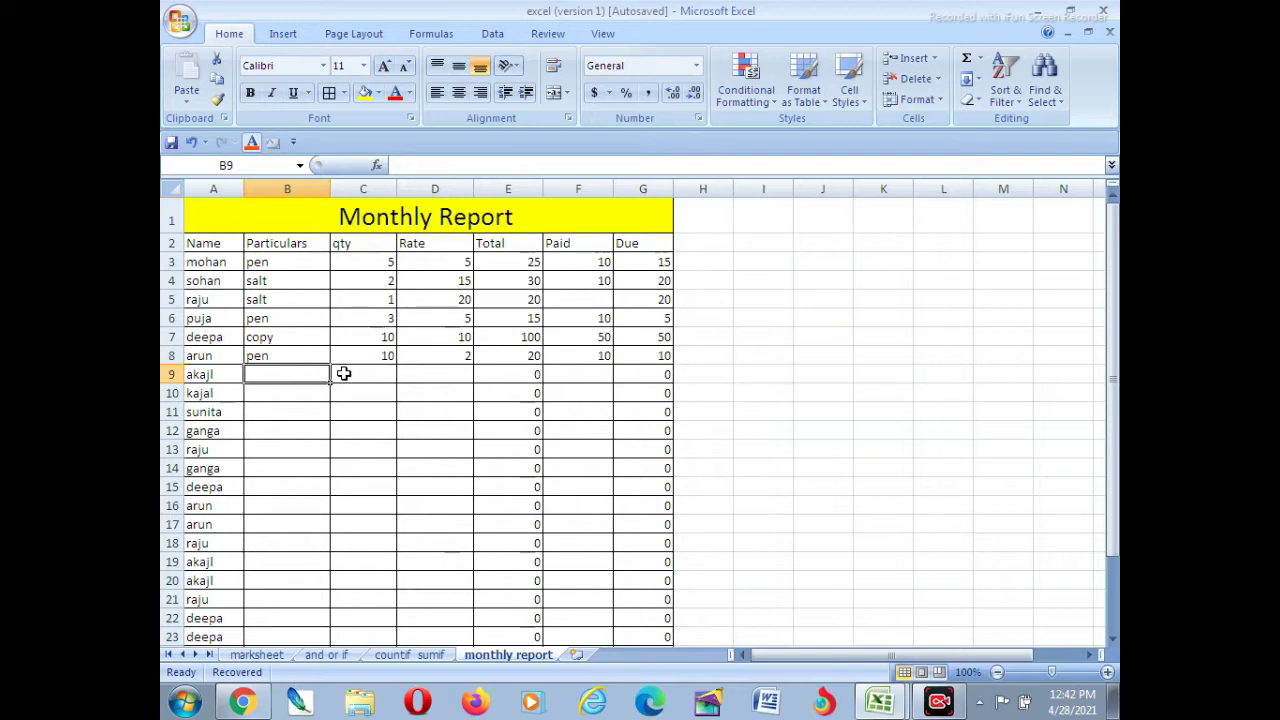
Enter pen, bag, cd and dvd as the particulars in B9 to B12
{"action": "scroll", "coordinate": [349, 597], "scroll_direction": "down", "scroll_amount": 1}
{"action": "scroll", "coordinate": [343, 447], "scroll_direction": "up", "scroll_amount": 1}
{"action": "type", "text": "pen"}
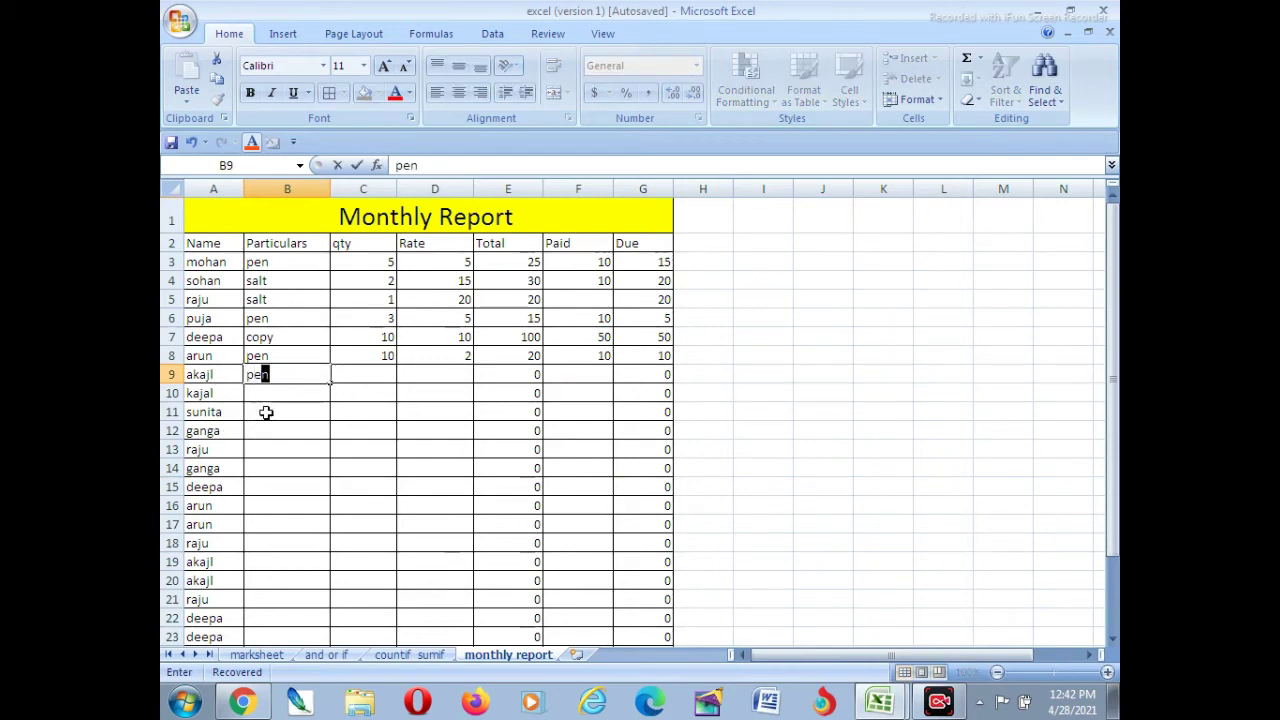
{"action": "key", "text": "Return"}
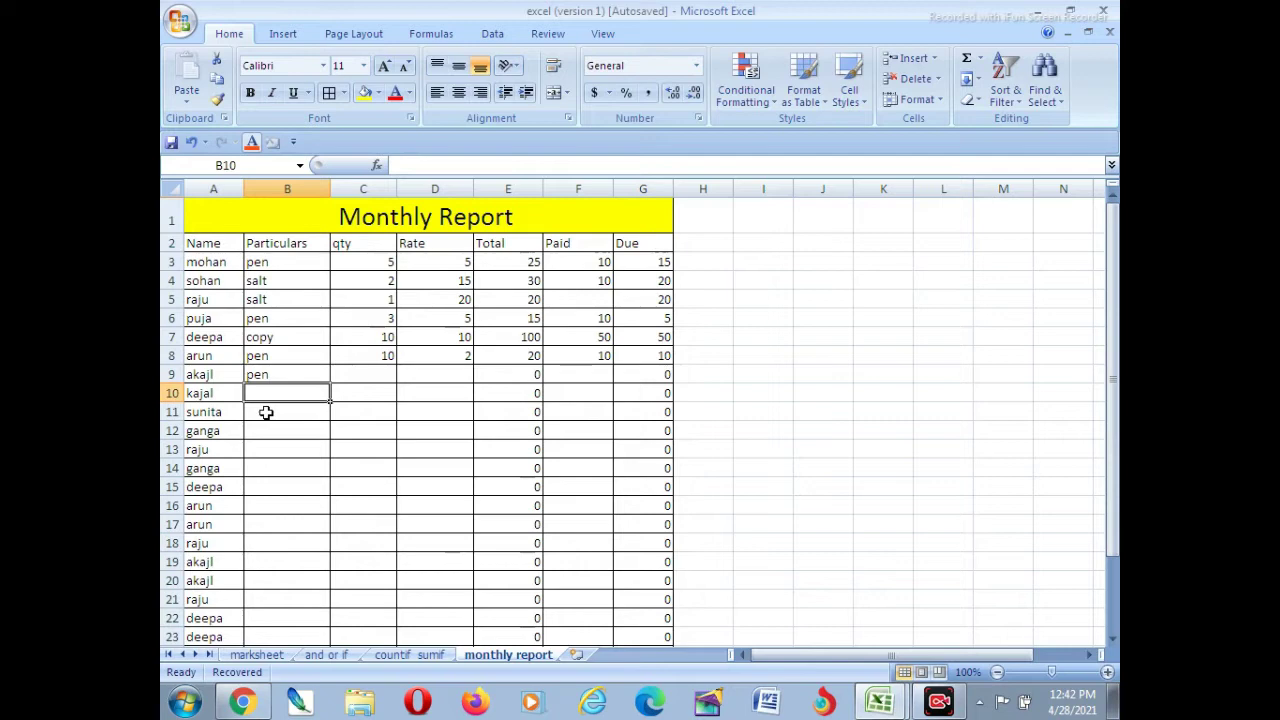
{"action": "type", "text": "bag"}
{"action": "key", "text": "Return"}
{"action": "type", "text": "cd"}
{"action": "key", "text": "Return"}
{"action": "type", "text": "dvd"}
{"action": "key", "text": "Return"}
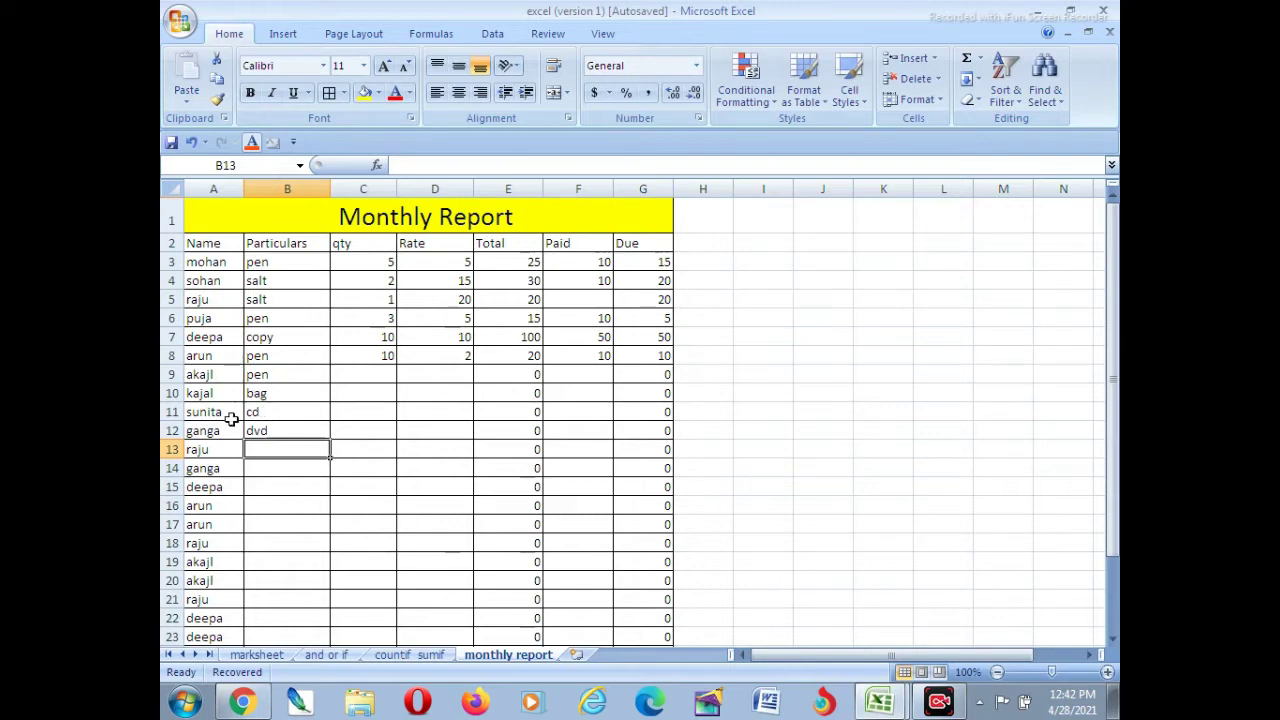
Enter pen as the particulars in B13 and replace the entry in B12 with salt
{"action": "type", "text": "e"}
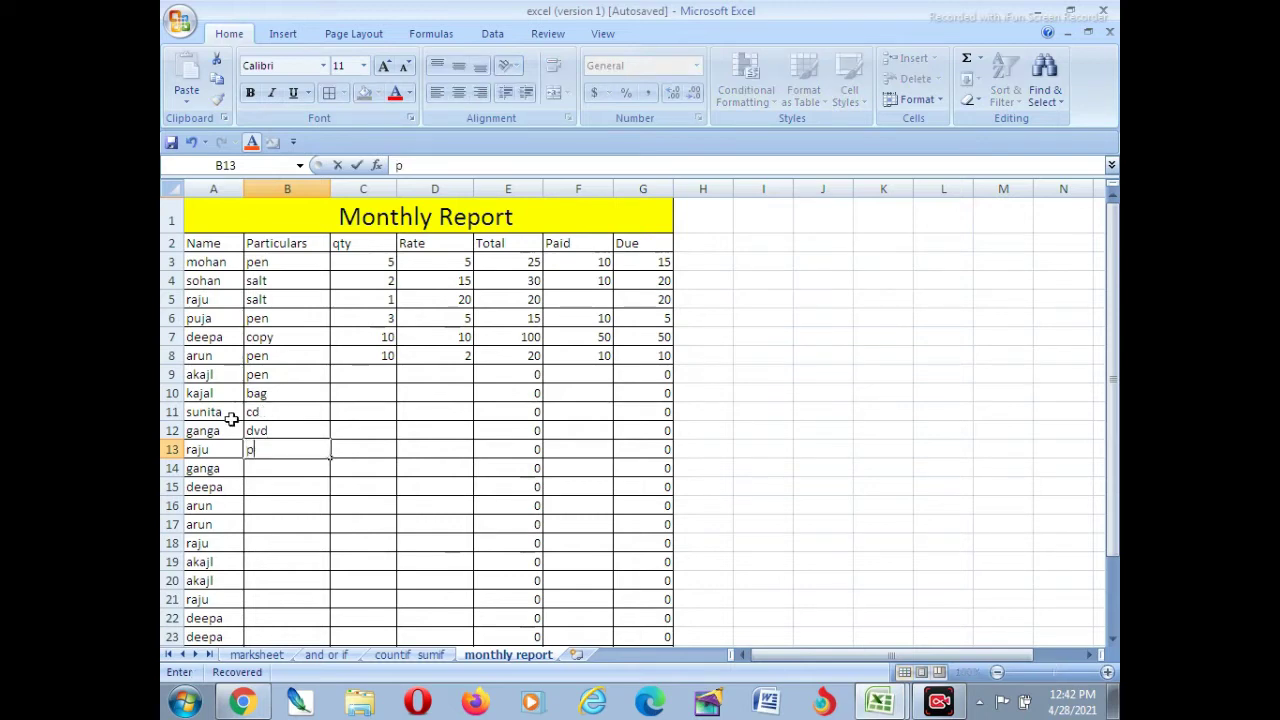
{"action": "type", "text": "en"}
{"action": "key", "text": "Up"}
{"action": "type", "text": "s"}
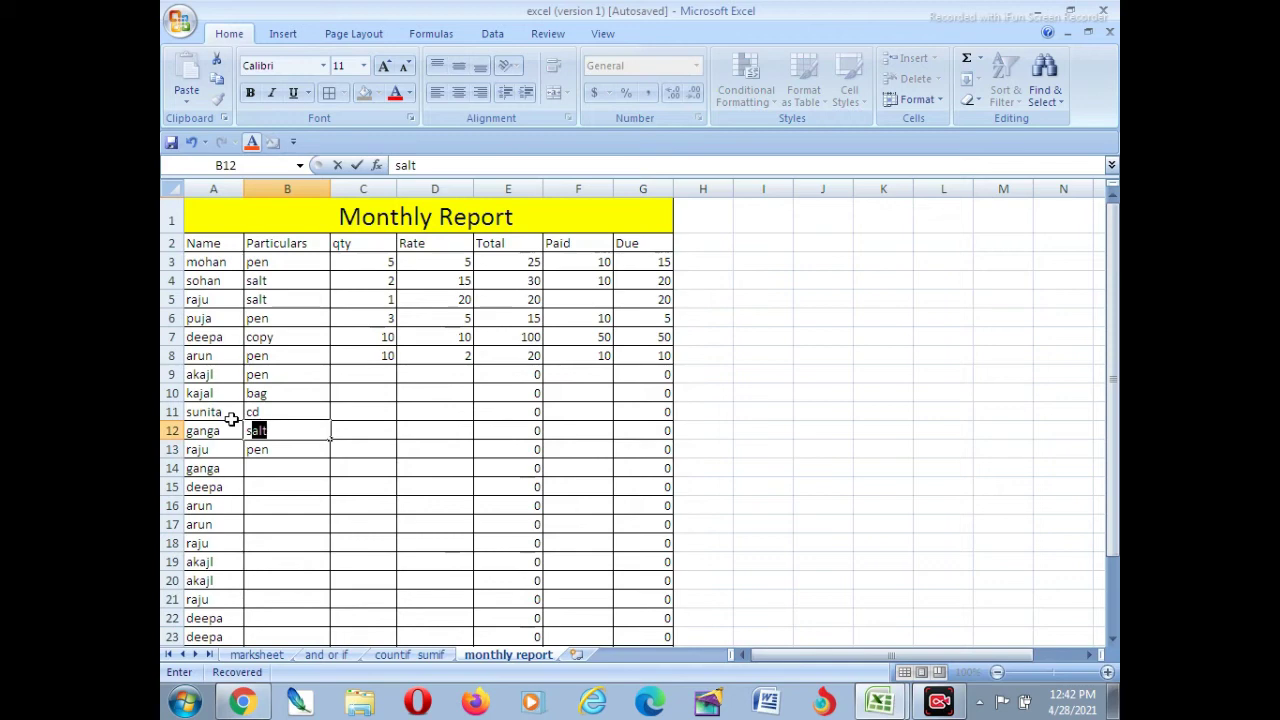
{"action": "key", "text": "Down"}
{"action": "key", "text": "Down"}
{"action": "key", "text": "Down"}
{"action": "key", "text": "Up"}
Enter salt as the particulars in each cell from B14 to B20
{"action": "type", "text": "s"}
{"action": "key", "text": "Return"}
{"action": "type", "text": "s"}
{"action": "key", "text": "Return"}
{"action": "type", "text": "s"}
{"action": "key", "text": "Return"}
{"action": "type", "text": "s "}
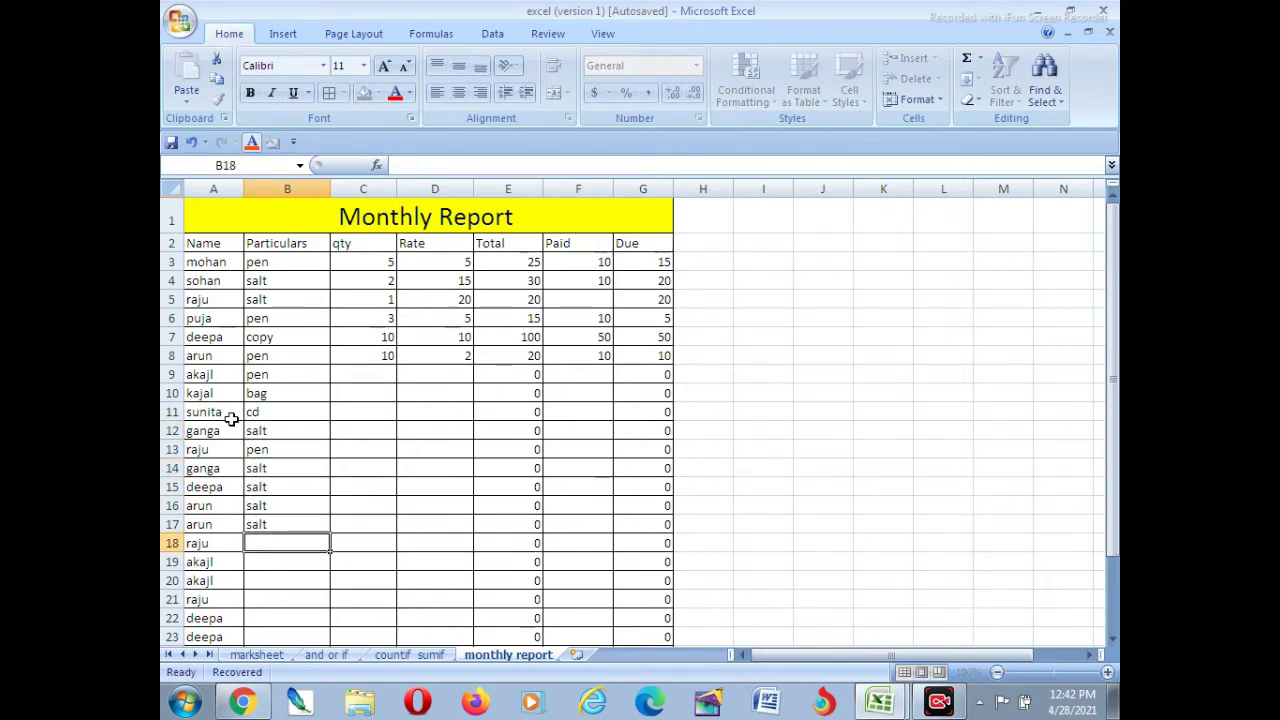
{"action": "type", "text": "s s s"}
{"action": "key", "text": "Return"}
Enter potato as the particulars in B21, B22 and B23
{"action": "type", "text": "po"}
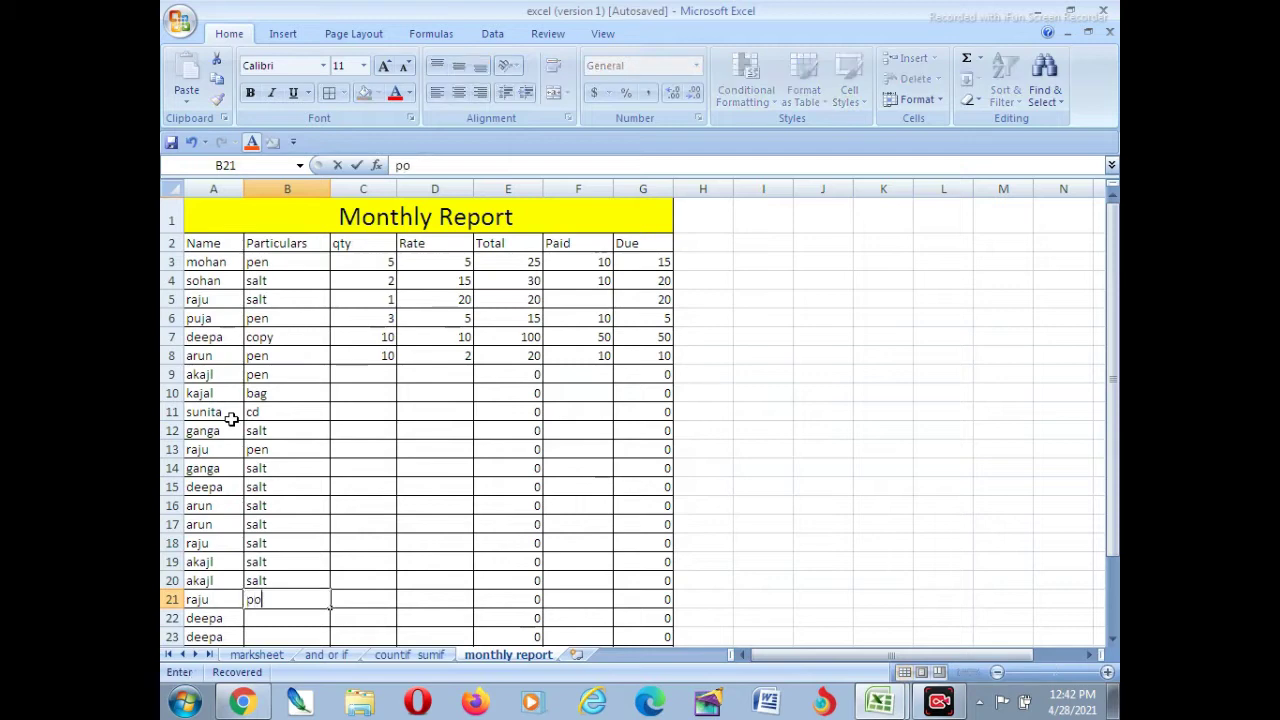
{"action": "type", "text": "tato"}
{"action": "key", "text": "BackSpace"}
{"action": "type", "text": "to"}
{"action": "key", "text": "Return"}
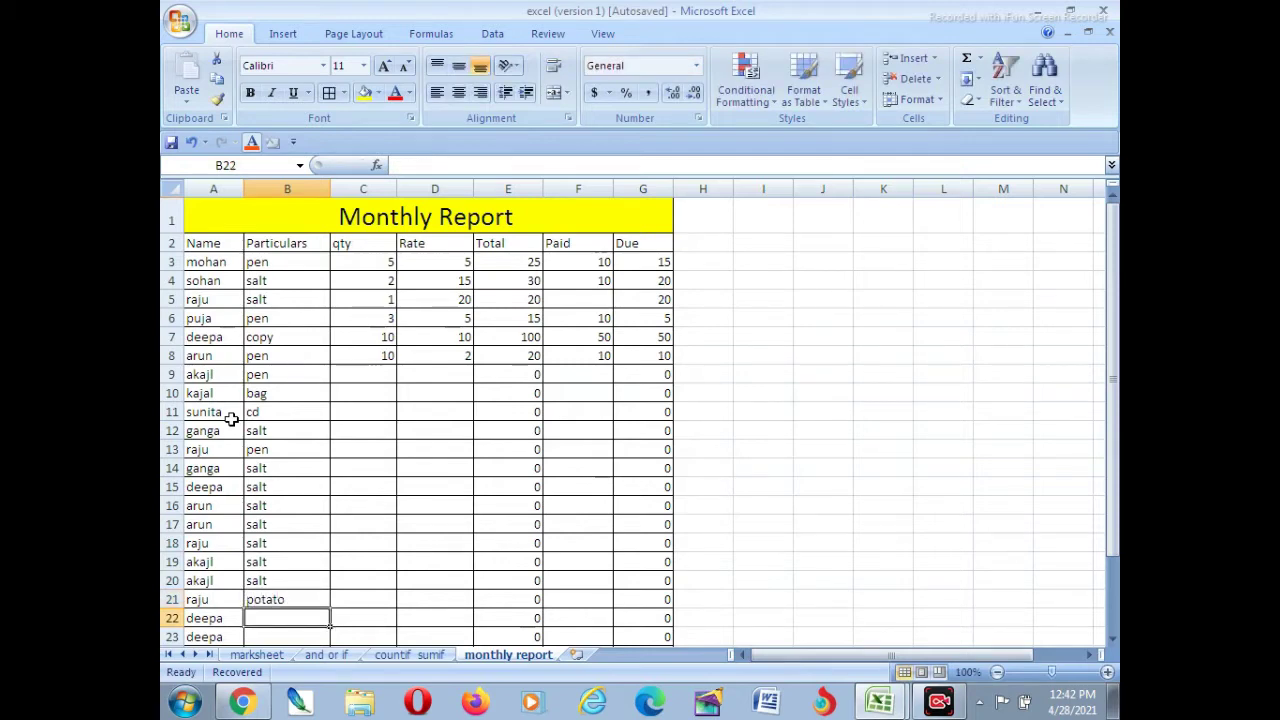
{"action": "type", "text": "po"}
{"action": "key", "text": "Return"}
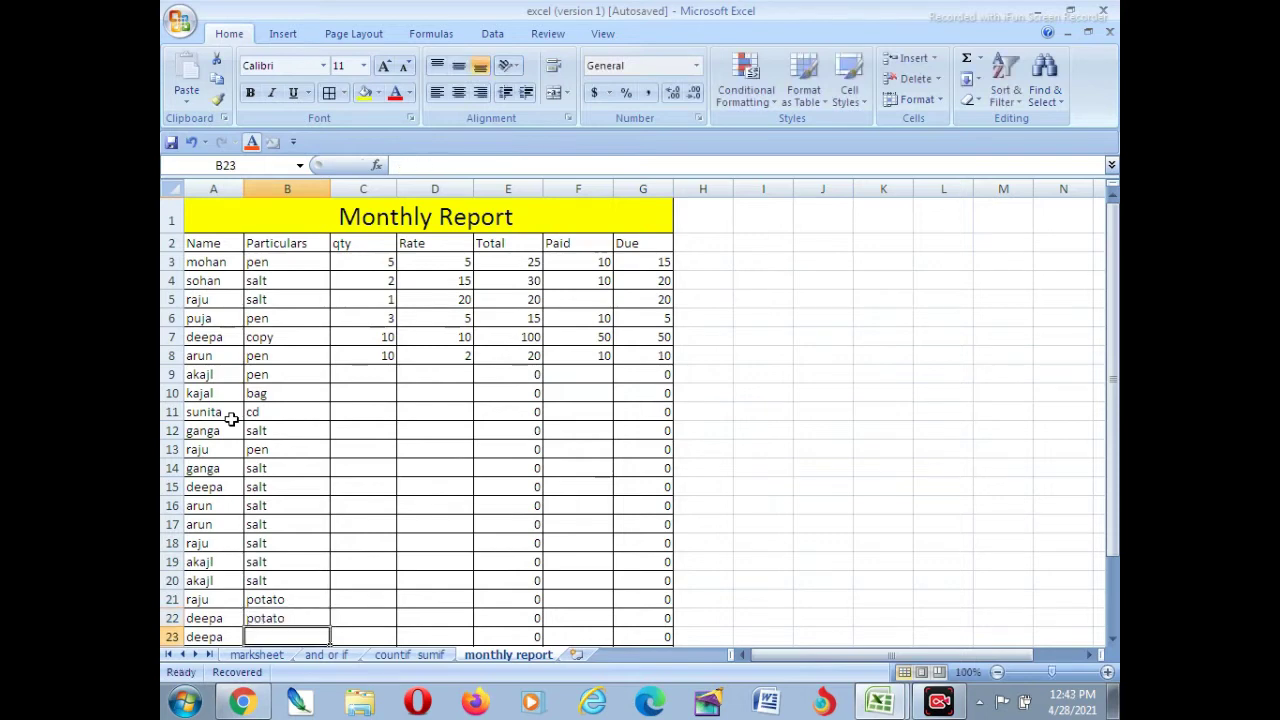
{"action": "type", "text": "po"}
{"action": "key", "text": "Return"}
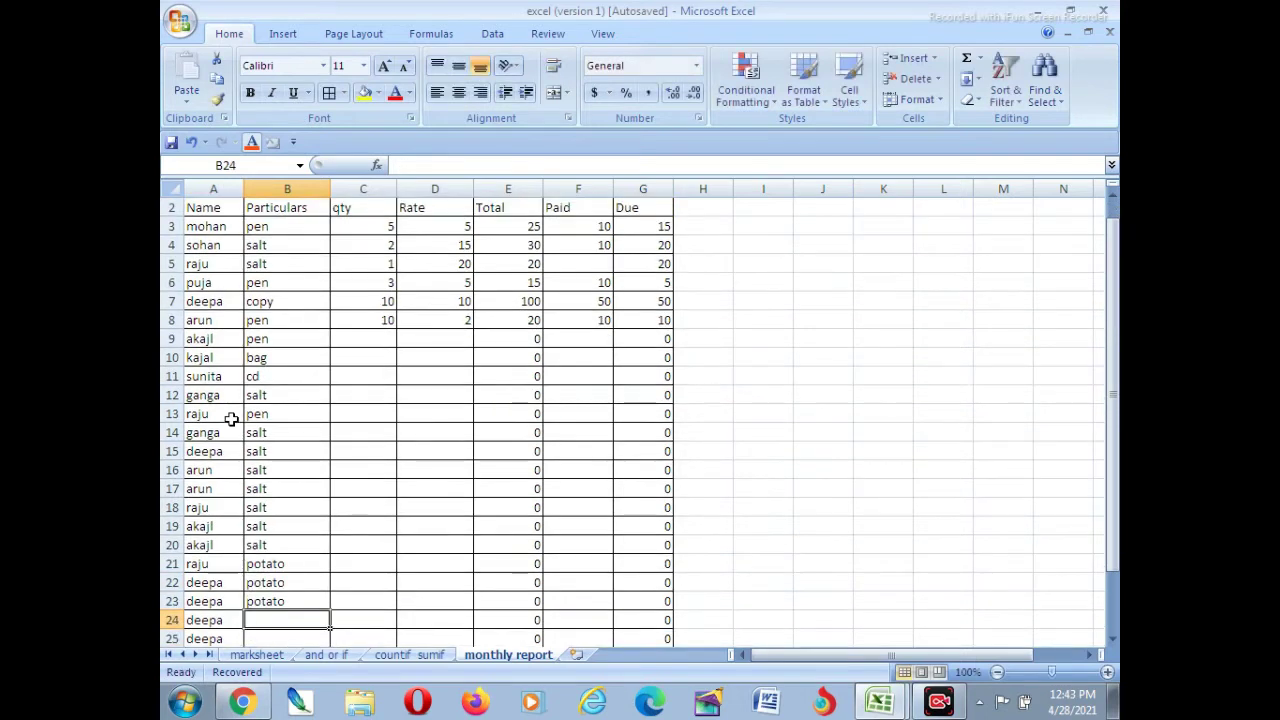
Enter cd as the particulars in B24 and B25, and pen in B26 and B27
{"action": "type", "text": "dc"}
{"action": "key", "text": "BackSpace"}
{"action": "type", "text": "cd"}
{"action": "key", "text": "Return"}
{"action": "type", "text": "dccd"}
{"action": "key", "text": "Return"}
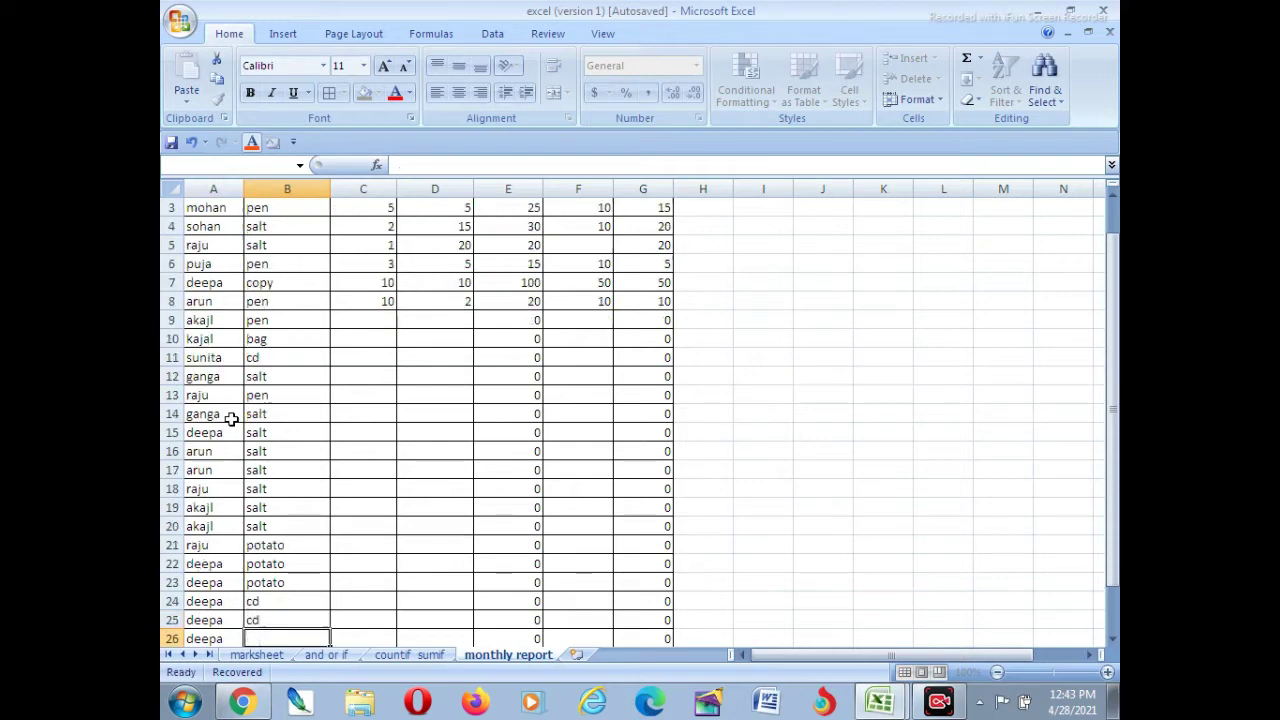
{"action": "type", "text": "pen"}
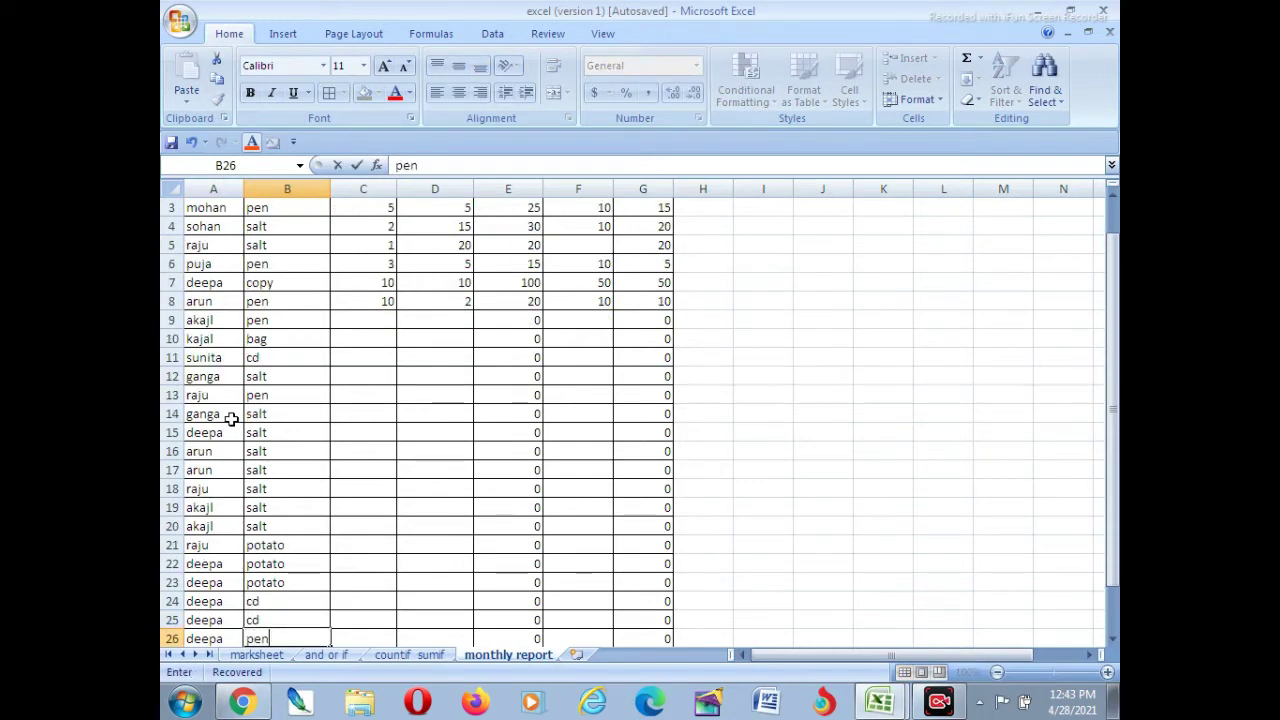
{"action": "key", "text": "Return"}
{"action": "type", "text": "pen"}
{"action": "key", "text": "Return"}
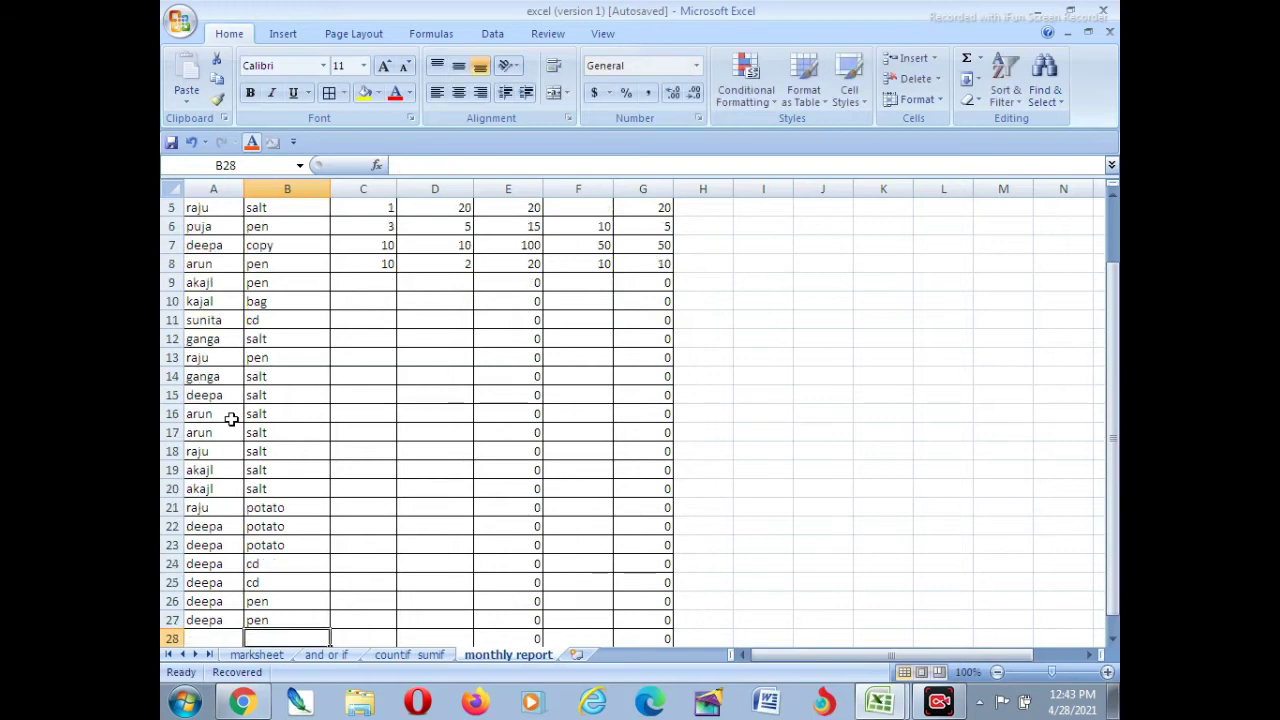
Enter the quantities 1, 2, 5, 6 and 5 in C9 to C13
{"action": "scroll", "coordinate": [371, 303], "scroll_direction": "up", "scroll_amount": 2}
{"action": "left_click", "coordinate": [371, 372]}
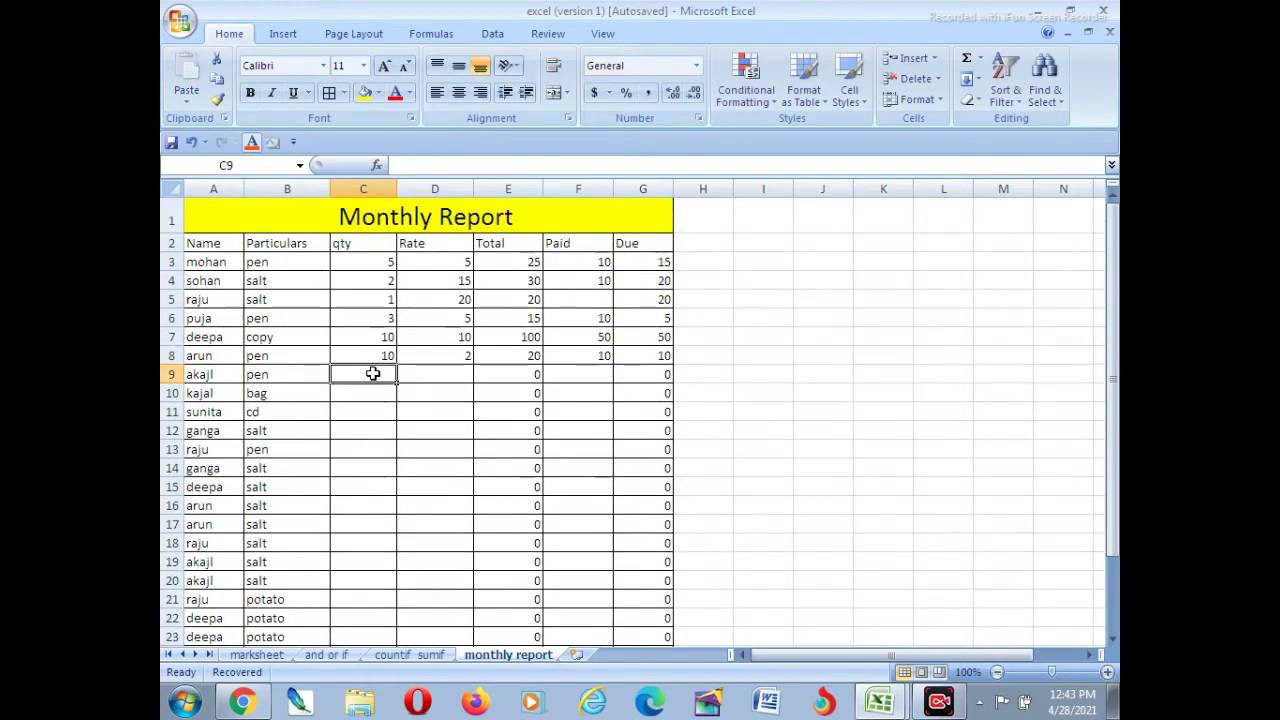
{"action": "type", "text": "1"}
{"action": "key", "text": "Return"}
{"action": "type", "text": "2"}
{"action": "key", "text": "Return"}
{"action": "type", "text": "5"}
{"action": "key", "text": "Return"}
{"action": "type", "text": "6"}
{"action": "key", "text": "Return"}
{"action": "type", "text": "5"}
{"action": "key", "text": "Return"}
Enter the quantities 5, 4, 25, 56 and 5 in C14 to C18
{"action": "type", "text": "5"}
{"action": "key", "text": "Return"}
{"action": "type", "text": "4"}
{"action": "key", "text": "Return"}
{"action": "type", "text": "25"}
{"action": "key", "text": "Return"}
{"action": "type", "text": "56"}
{"action": "key", "text": "Return"}
{"action": "type", "text": "5"}
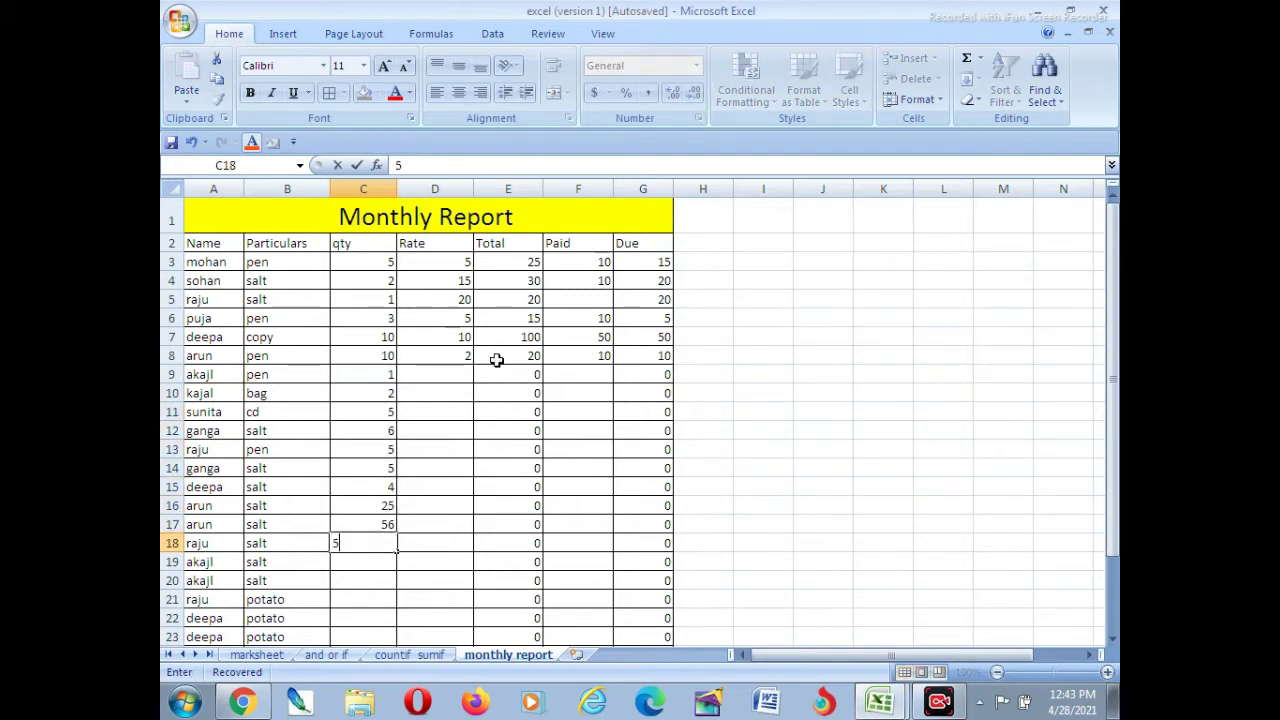
{"action": "key", "text": "Return"}
Enter quantity 5 in C19, 6 in C20 and 5 in each cell from C21 to C29
{"action": "type", "text": "5"}
{"action": "key", "text": "Return"}
{"action": "type", "text": "6"}
{"action": "key", "text": "Return"}
{"action": "type", "text": "5"}
{"action": "key", "text": "Return"}
{"action": "type", "text": "5"}
{"action": "key", "text": "Return"}
{"action": "type", "text": "5"}
{"action": "key", "text": "Return"}
{"action": "type", "text": "5"}
{"action": "key", "text": "Return"}
{"action": "type", "text": "5"}
{"action": "key", "text": "Return"}
{"action": "type", "text": "5"}
{"action": "key", "text": "Return"}
{"action": "type", "text": "5"}
{"action": "key", "text": "Return"}
{"action": "type", "text": "5"}
{"action": "key", "text": "Return"}
{"action": "type", "text": "5"}
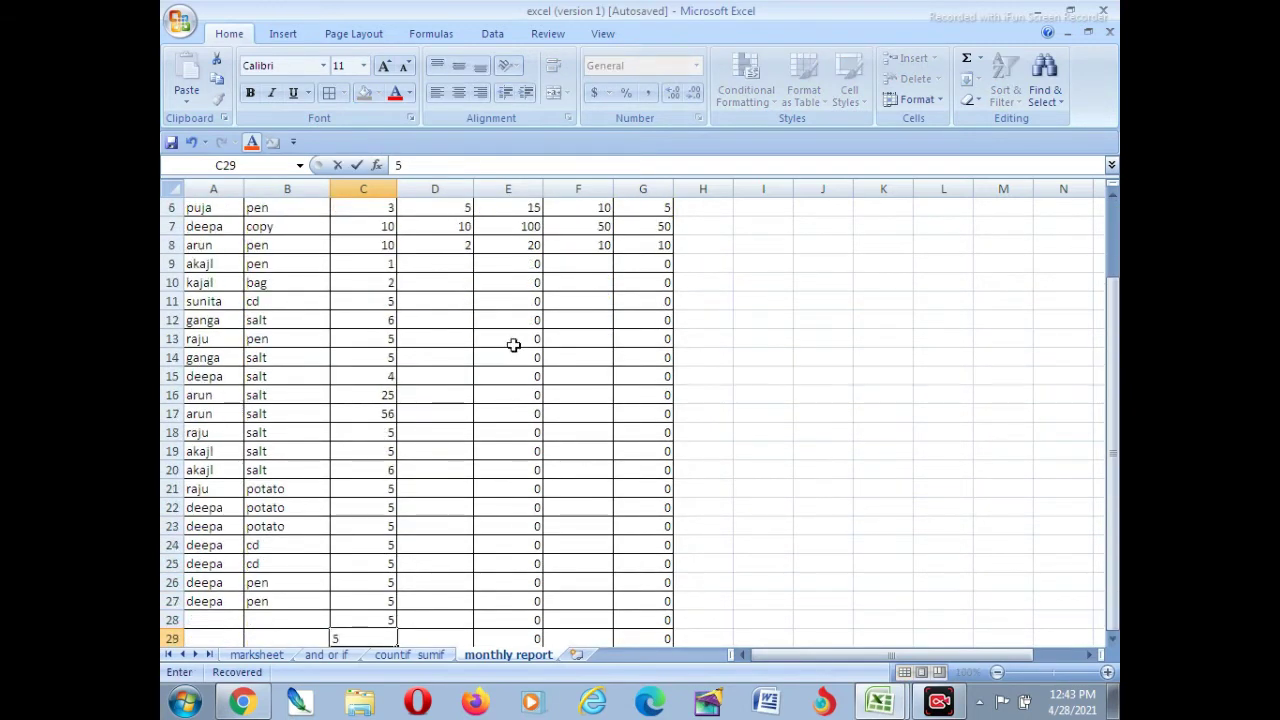
Enter the rates 5, 150, 10, 12 and 10 in D9 to D13
{"action": "scroll", "coordinate": [432, 343], "scroll_direction": "up", "scroll_amount": 2}
{"action": "left_click", "coordinate": [447, 372]}
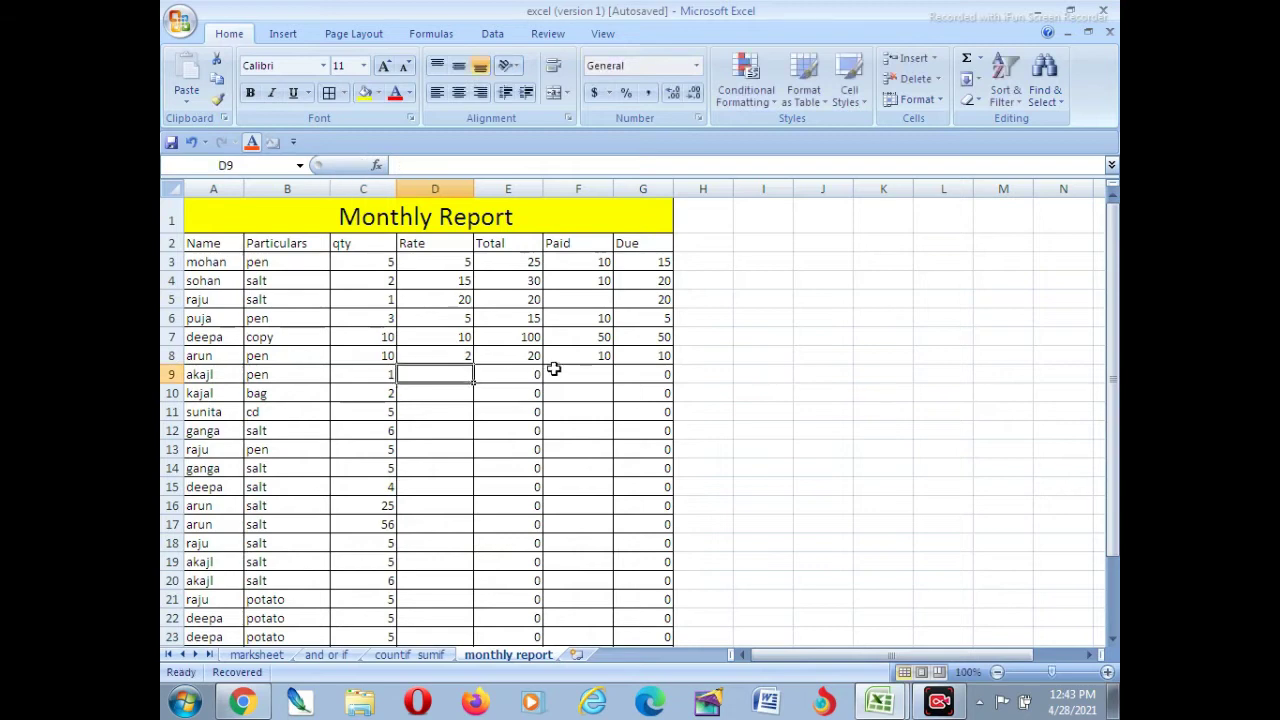
{"action": "type", "text": "5"}
{"action": "key", "text": "Return"}
{"action": "type", "text": "150"}
{"action": "key", "text": "Return"}
{"action": "type", "text": "10"}
{"action": "key", "text": "Return"}
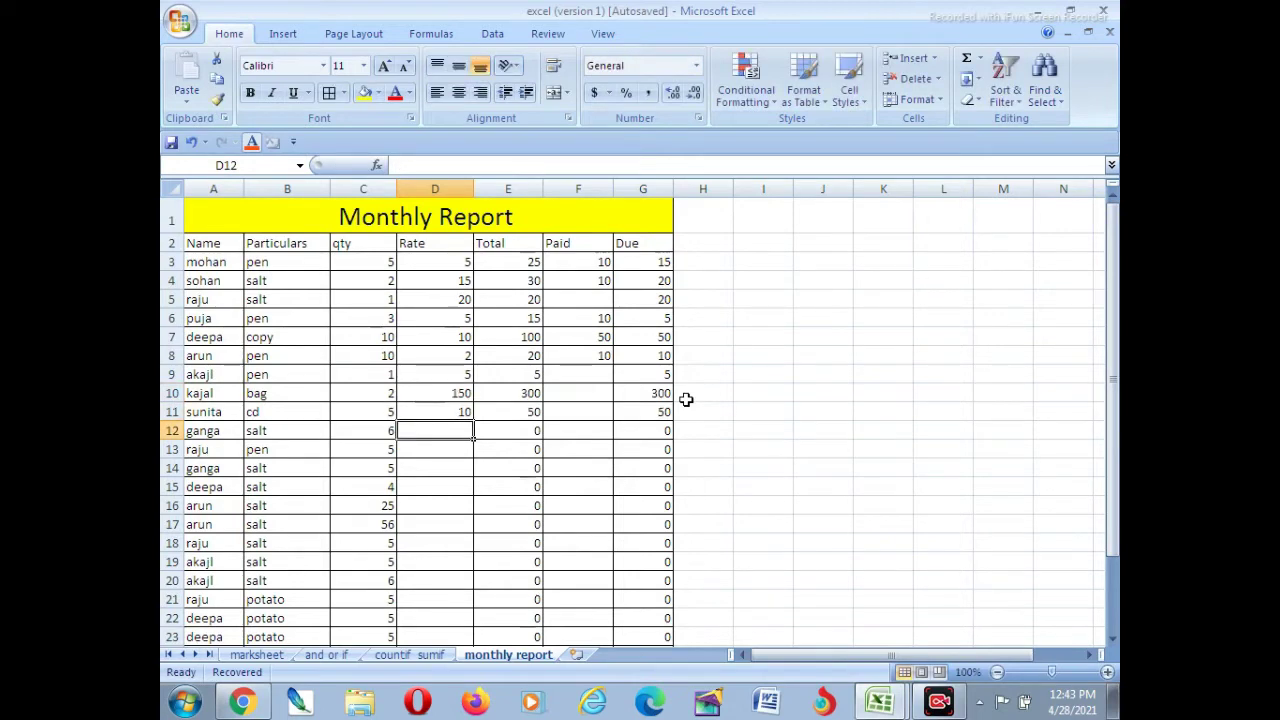
{"action": "type", "text": "12"}
{"action": "key", "text": "Return"}
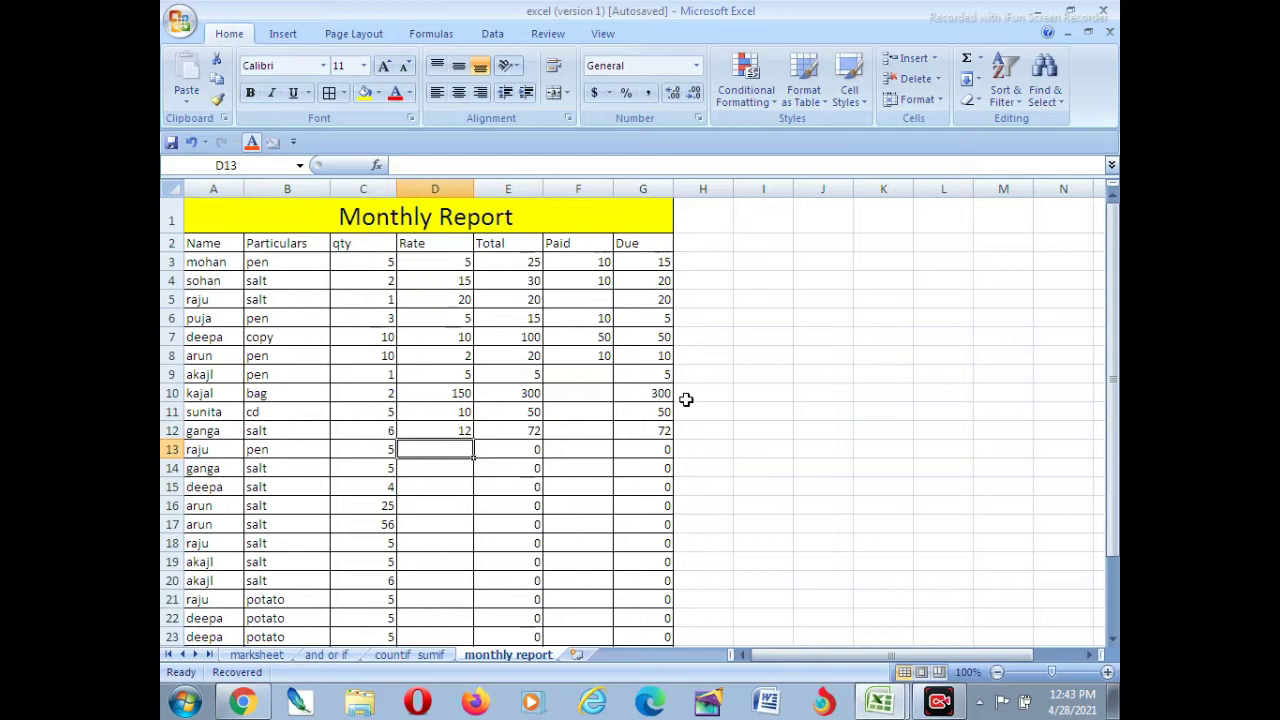
{"action": "type", "text": "10"}
{"action": "key", "text": "Return"}
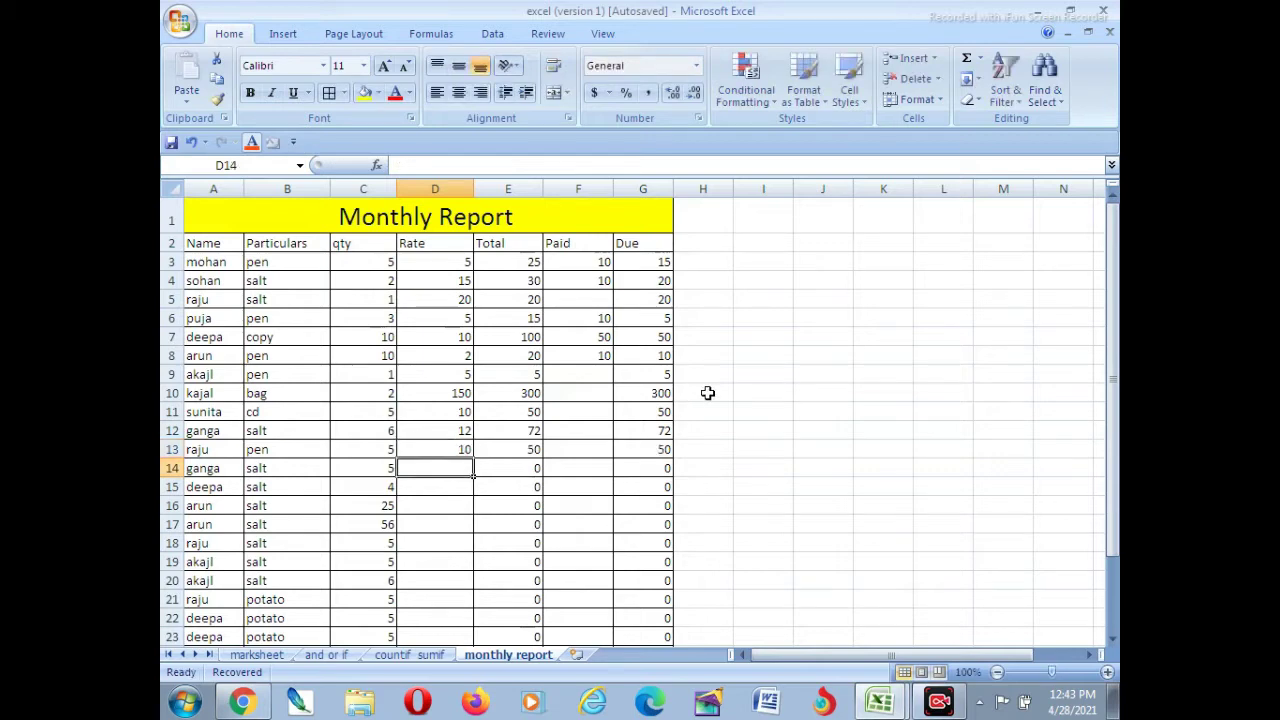
Enter a rate of 15 for every salt row from D14 to D20
{"action": "type", "text": "15"}
{"action": "key", "text": "Return"}
{"action": "type", "text": "15"}
{"action": "key", "text": "Return"}
{"action": "type", "text": "15"}
{"action": "key", "text": "Return"}
{"action": "type", "text": "105"}
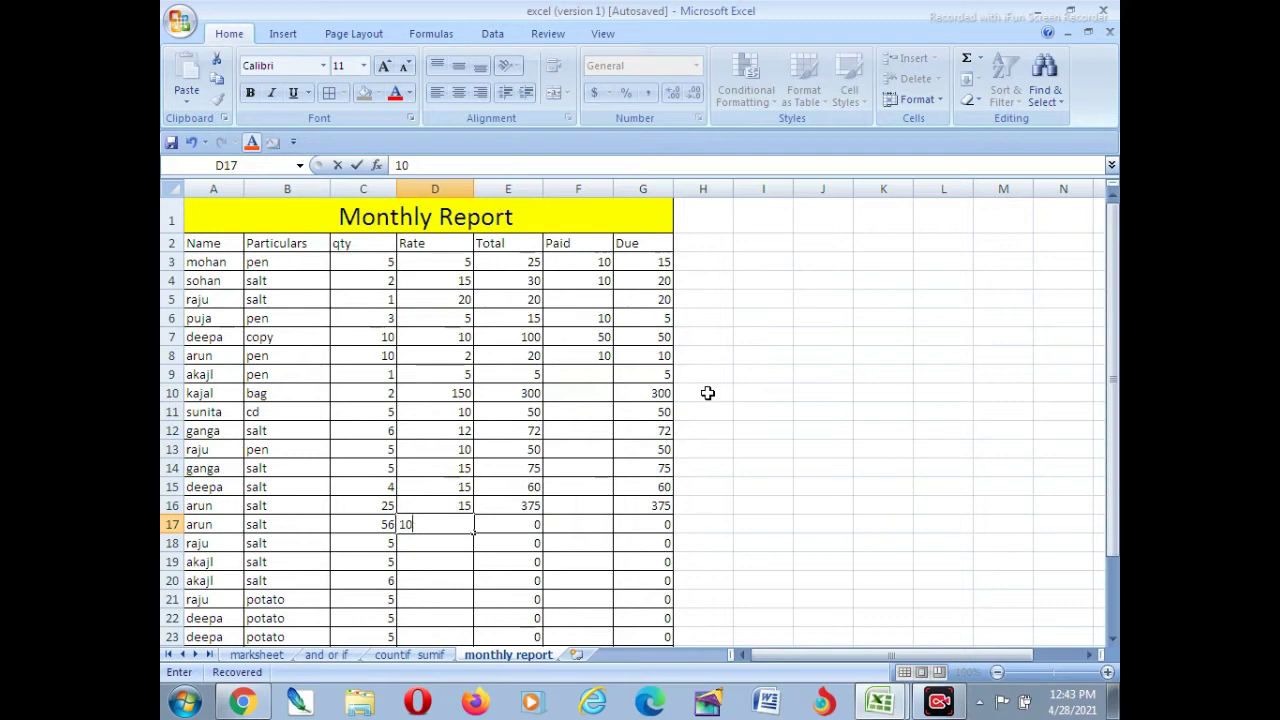
{"action": "key", "text": "Return"}
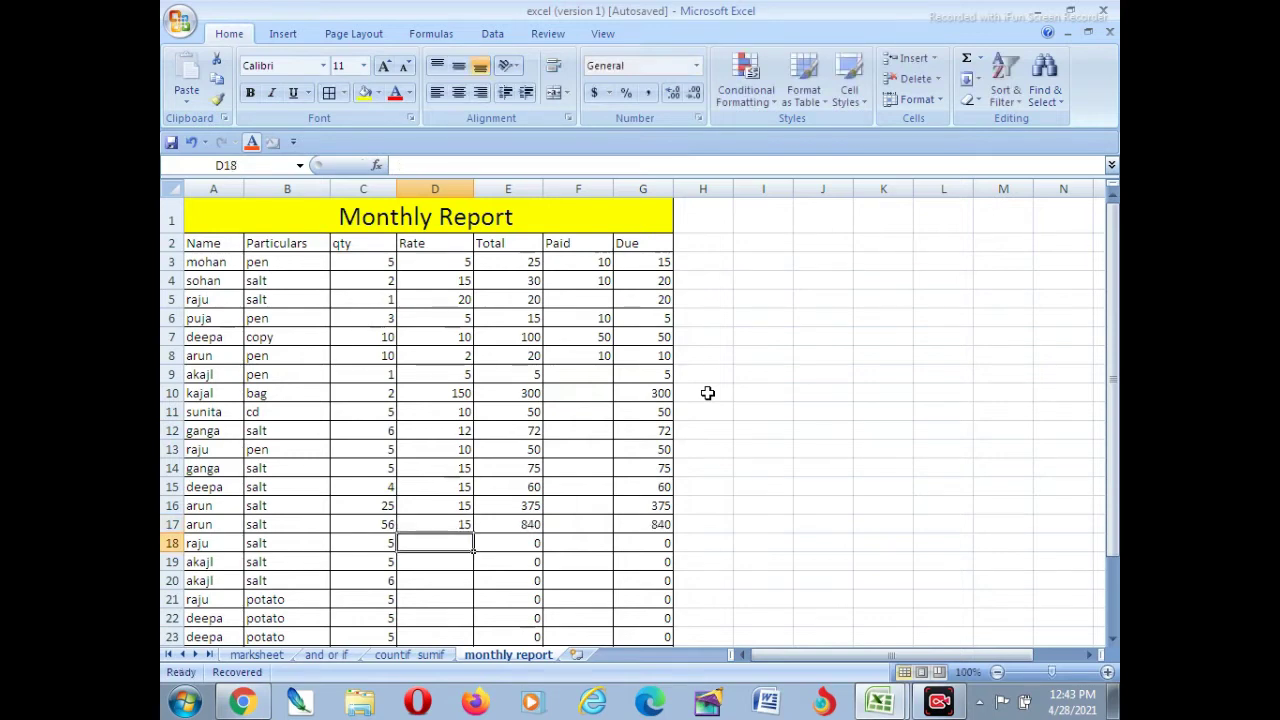
{"action": "type", "text": "15"}
{"action": "key", "text": "Return"}
{"action": "type", "text": "15"}
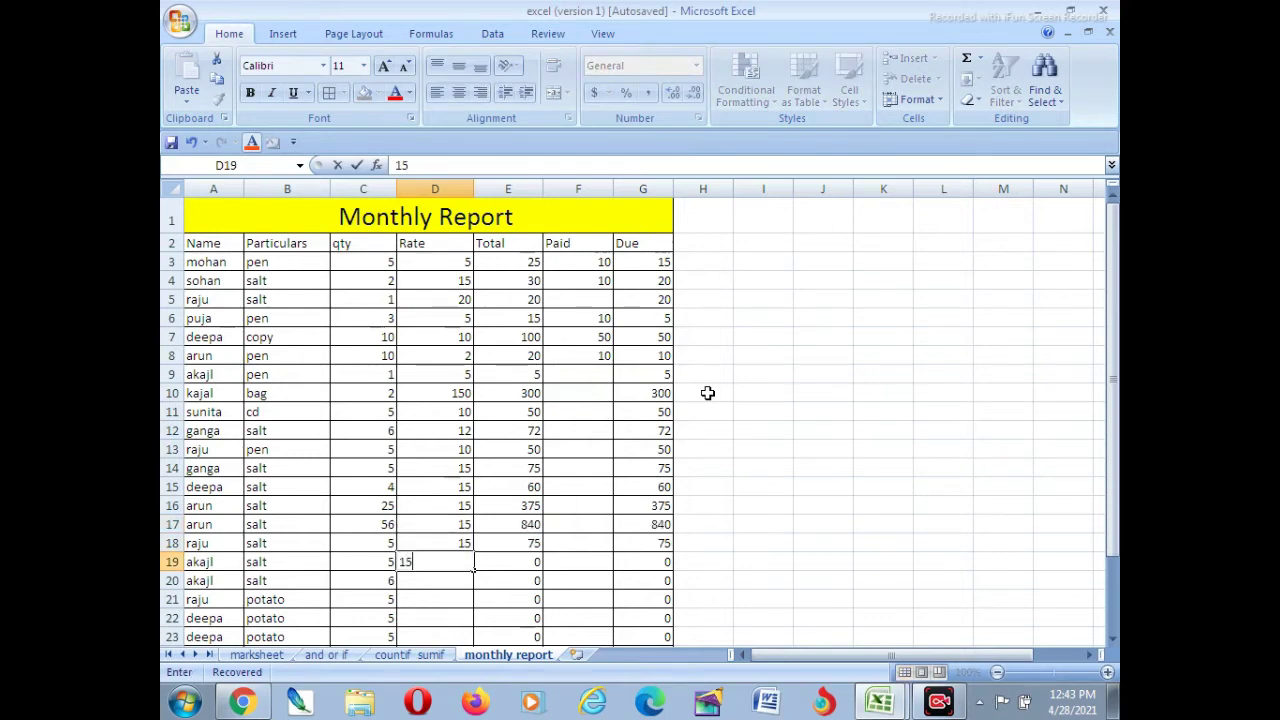
{"action": "key", "text": "Return"}
{"action": "type", "text": "15"}
{"action": "key", "text": "Return"}
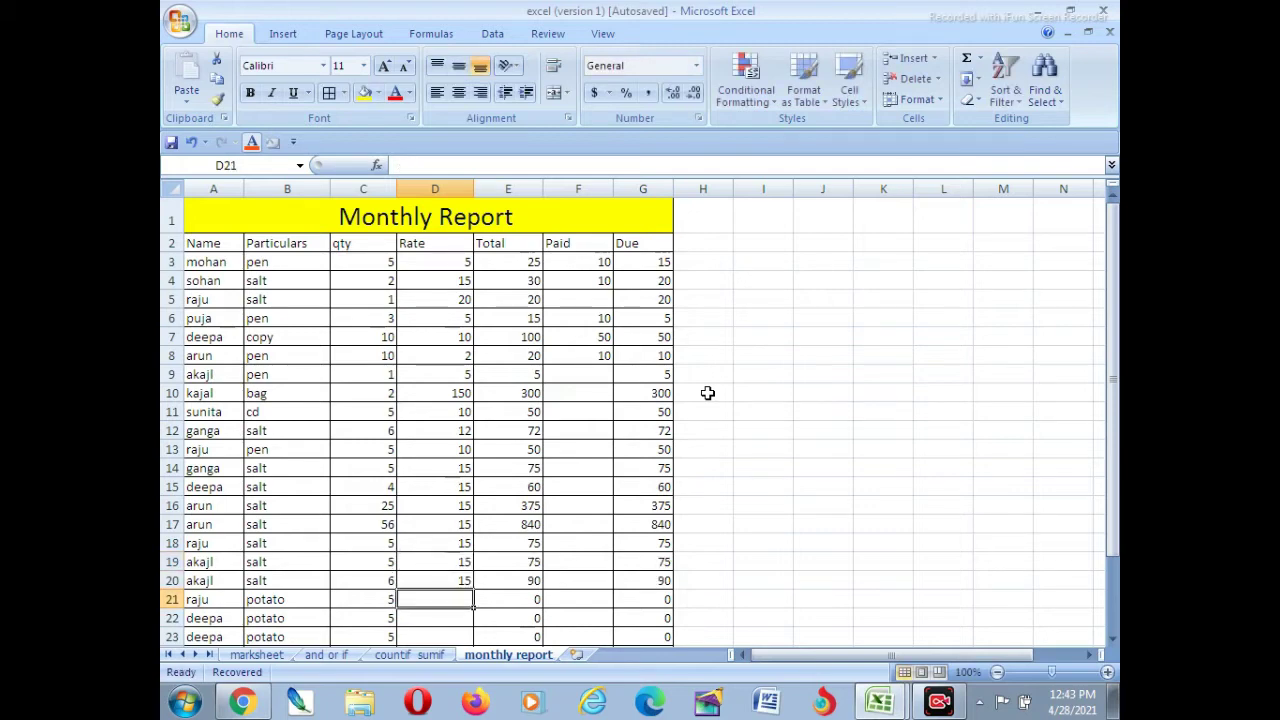
Enter a rate of 20 in each cell from D21 to D24
{"action": "type", "text": "20"}
{"action": "key", "text": "Return"}
{"action": "type", "text": "20"}
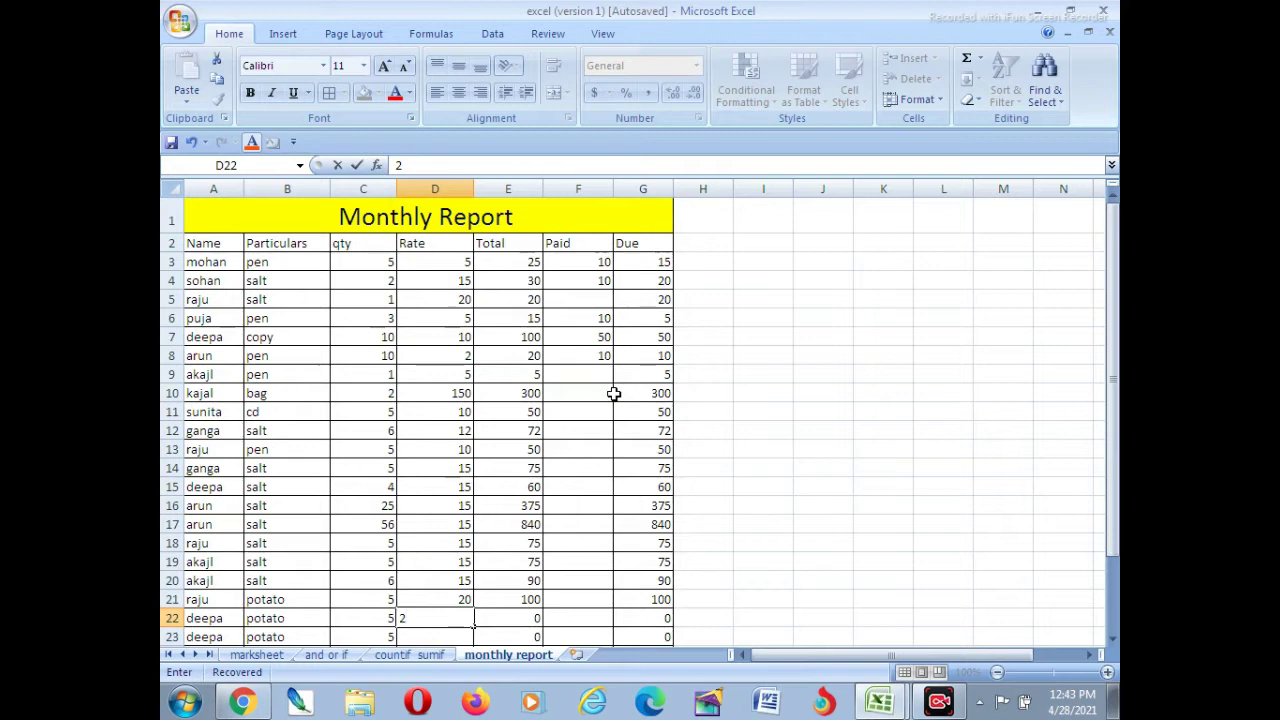
{"action": "key", "text": "Return"}
{"action": "type", "text": "20"}
{"action": "key", "text": "Return"}
{"action": "type", "text": "560"}
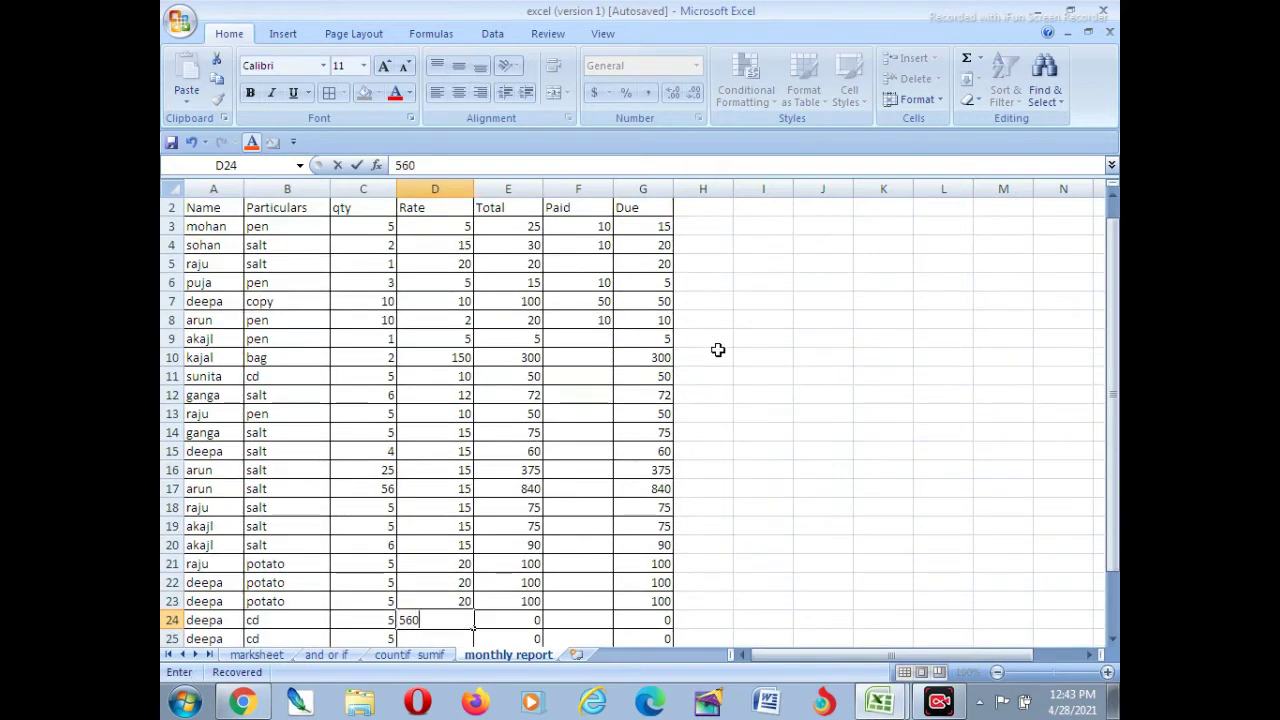
{"action": "key", "text": "BackSpace"}
{"action": "key", "text": "BackSpace"}
{"action": "key", "text": "BackSpace"}
{"action": "type", "text": "20"}
{"action": "key", "text": "Return"}
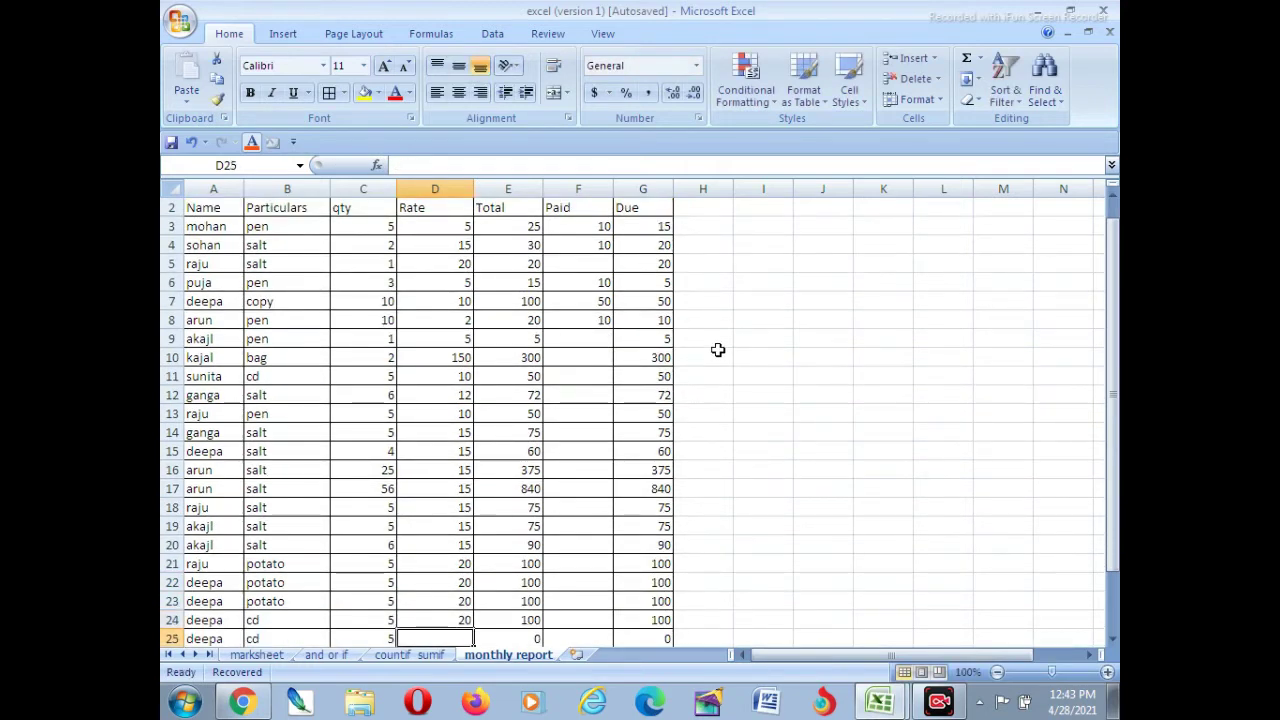
Enter the rates 10, 2, 20 and 2 in D25 to D28
{"action": "type", "text": "10"}
{"action": "key", "text": "Return"}
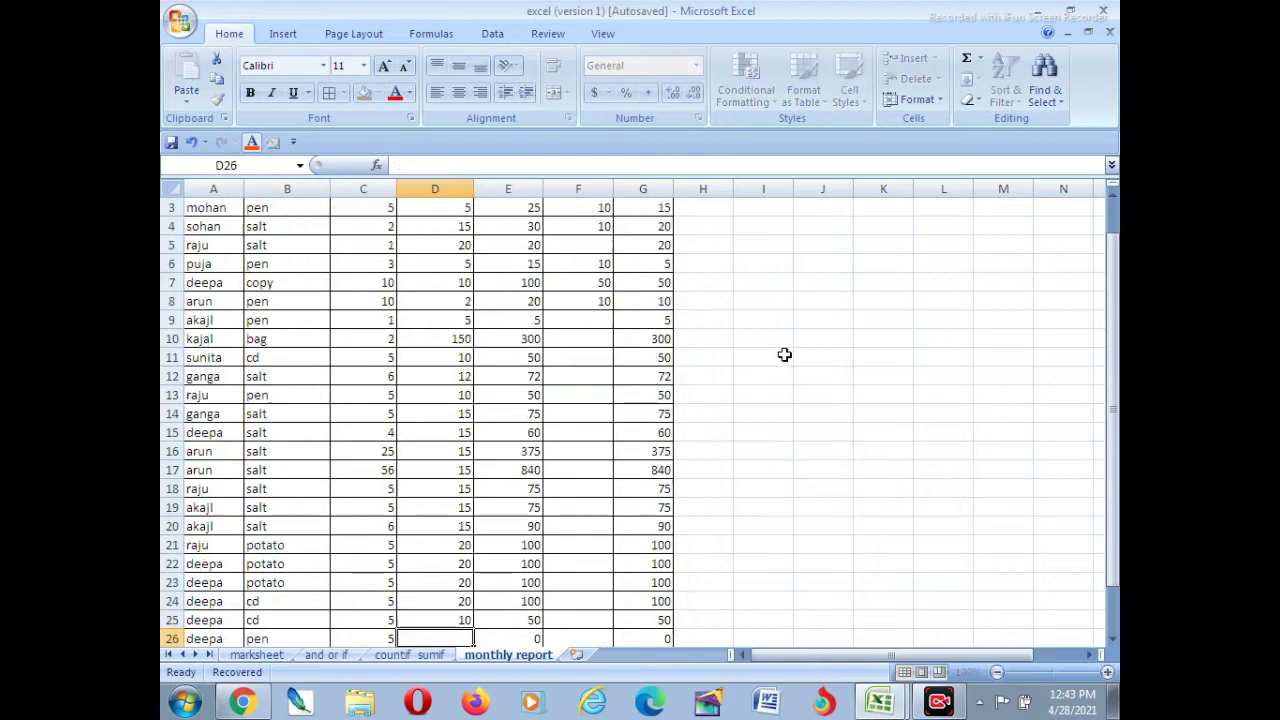
{"action": "type", "text": "2"}
{"action": "key", "text": "Return"}
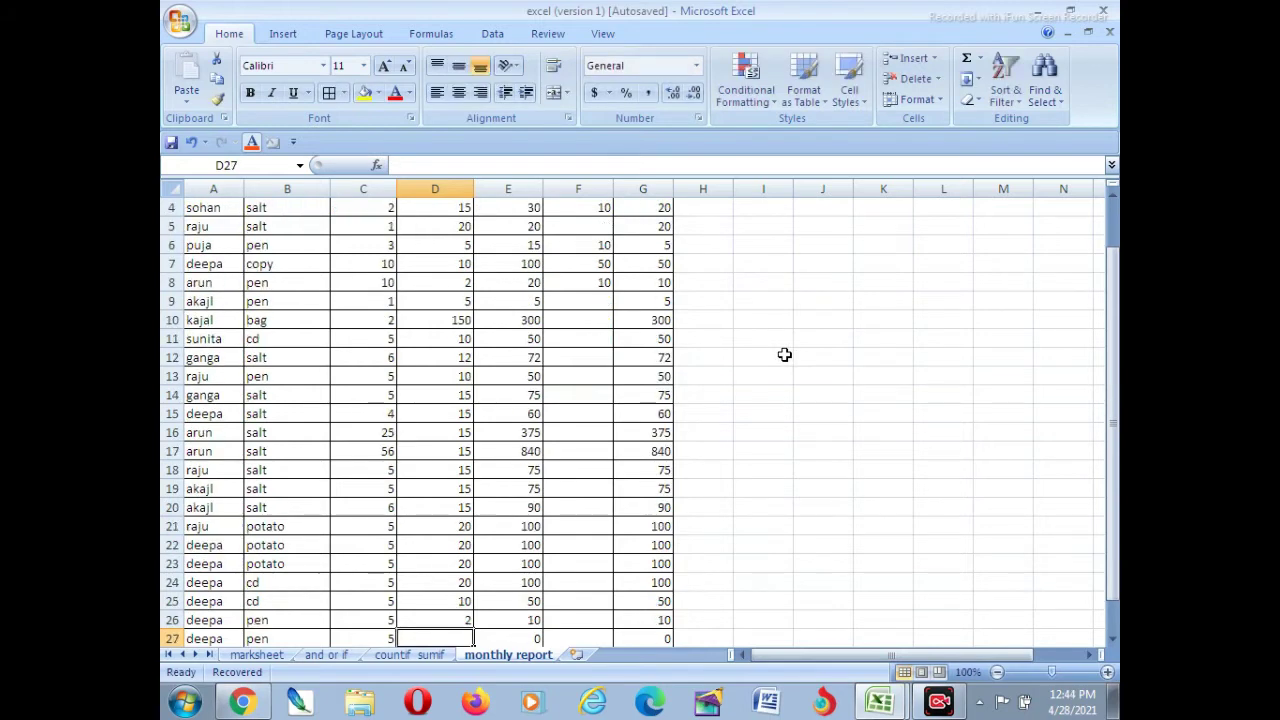
{"action": "type", "text": "20"}
{"action": "key", "text": "Return"}
{"action": "type", "text": "2."}
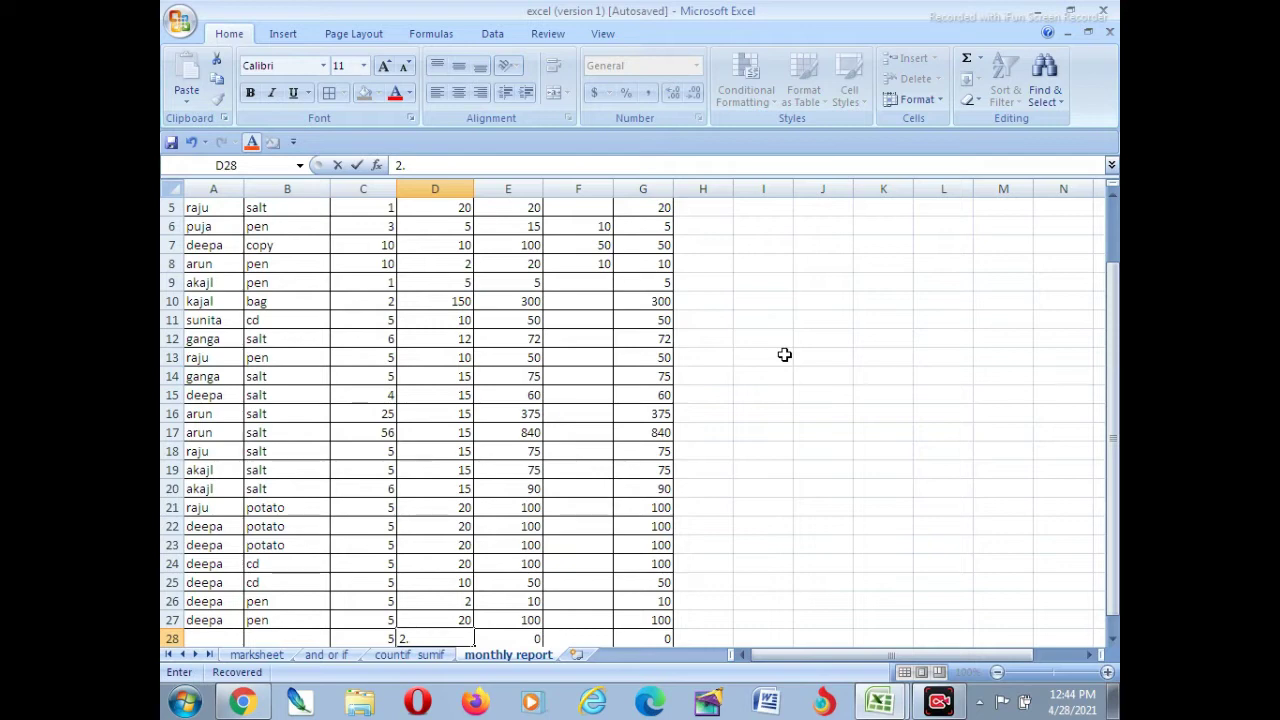
{"action": "left_click", "coordinate": [592, 395]}
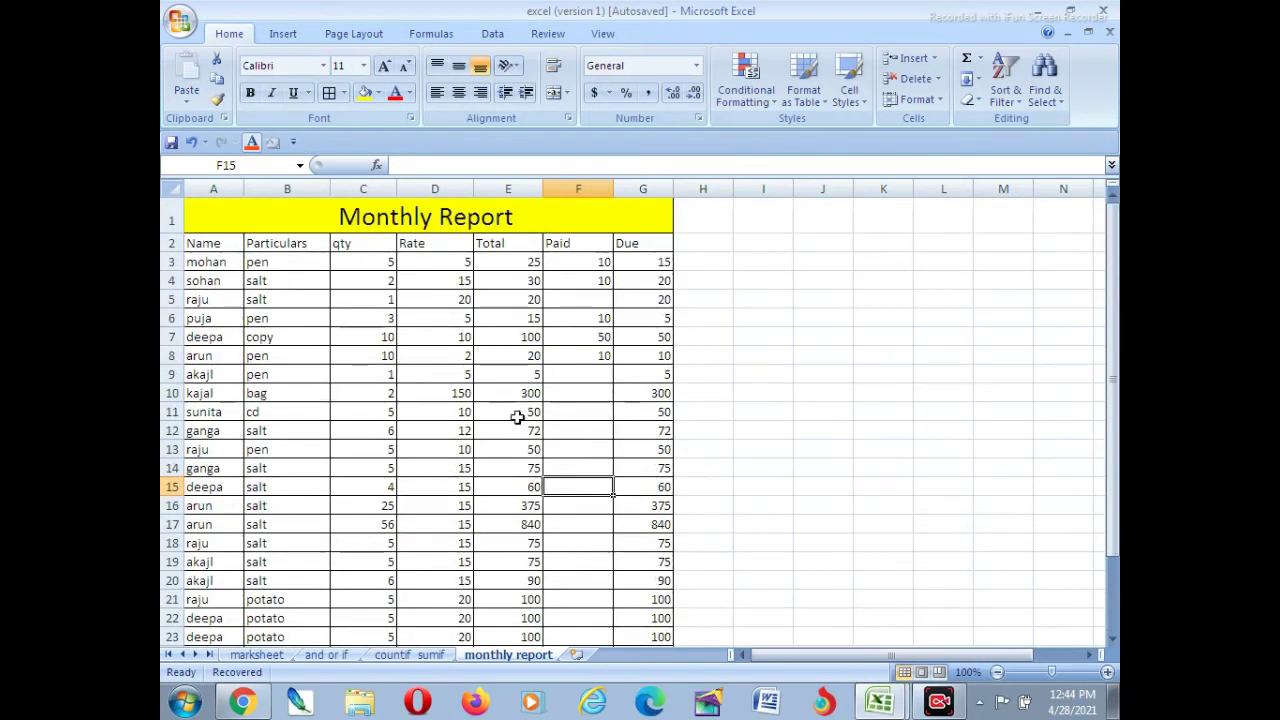
Add a label in I2 reading "total of" followed by the name from A5
{"action": "left_click", "coordinate": [720, 259]}
{"action": "left_click", "coordinate": [751, 247]}
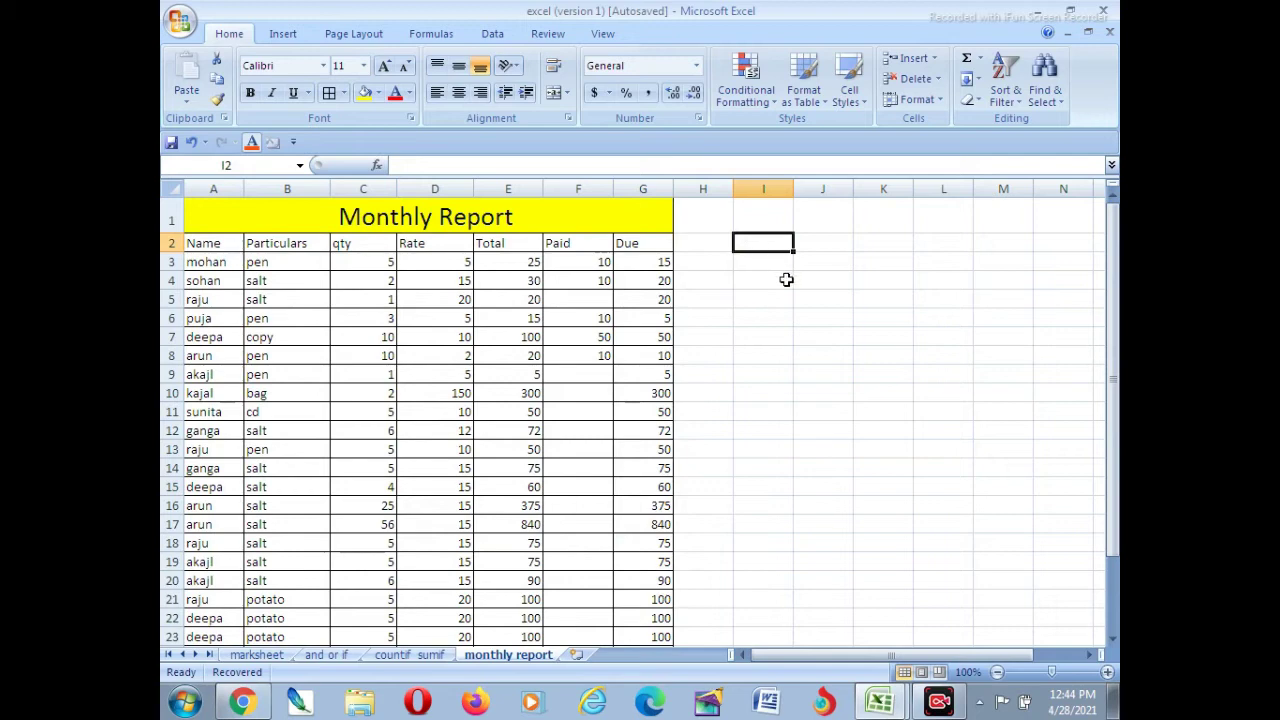
{"action": "type", "text": "tota"}
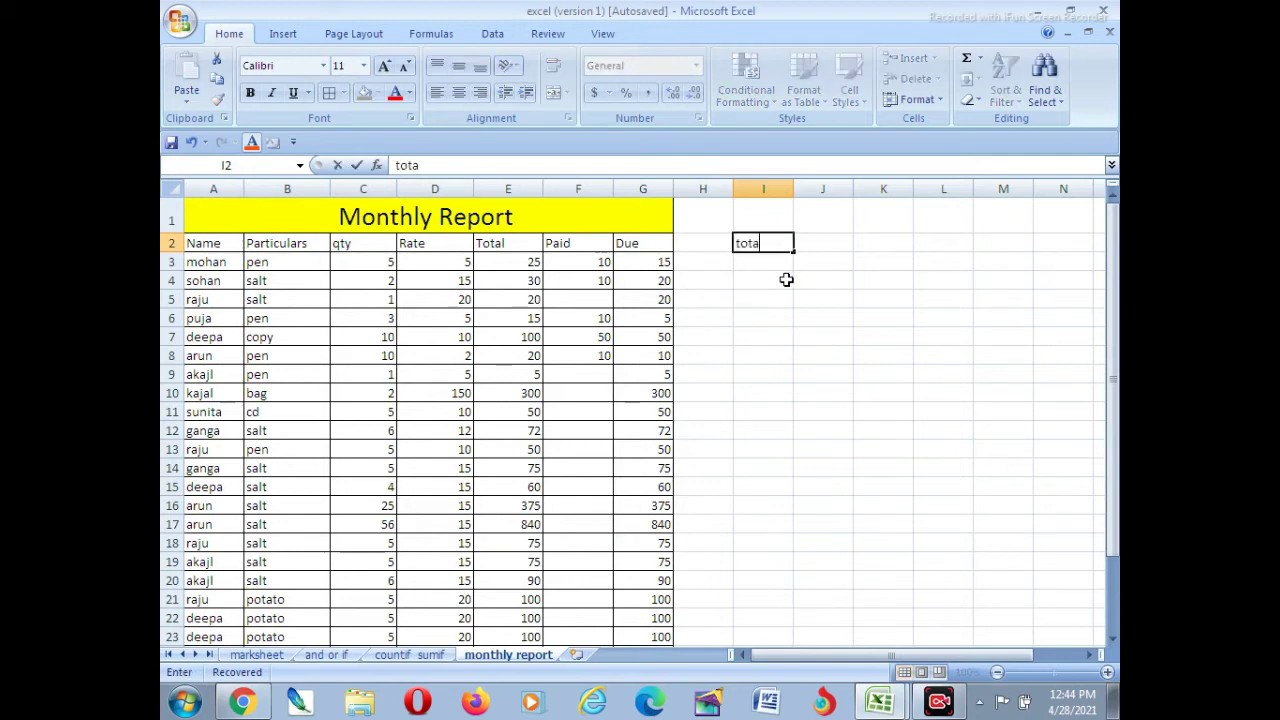
{"action": "type", "text": "l of ram"}
{"action": "key", "text": "BackSpace"}
{"action": "key", "text": "BackSpace"}
{"action": "type", "text": "raj"}
{"action": "key", "text": "Return"}
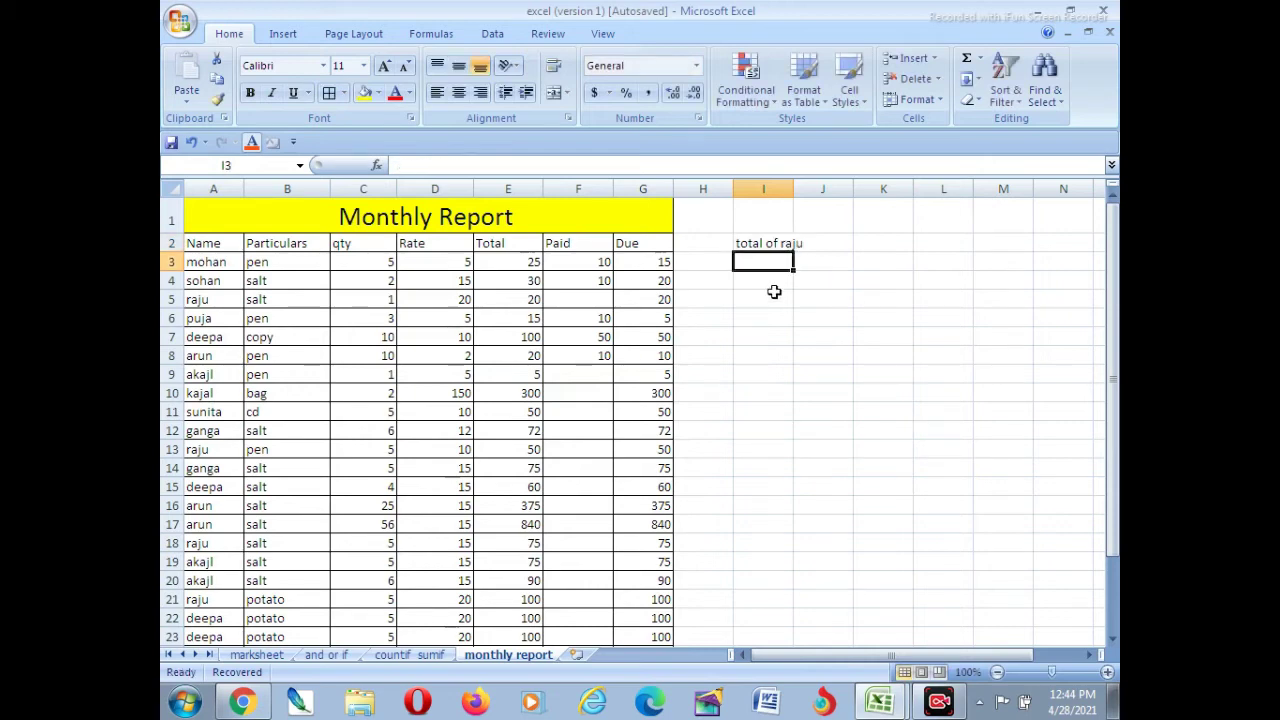
Add a label in I4 reading "total Amount of" followed by the name from A5, and widen column J slightly
{"action": "left_click", "coordinate": [760, 279]}
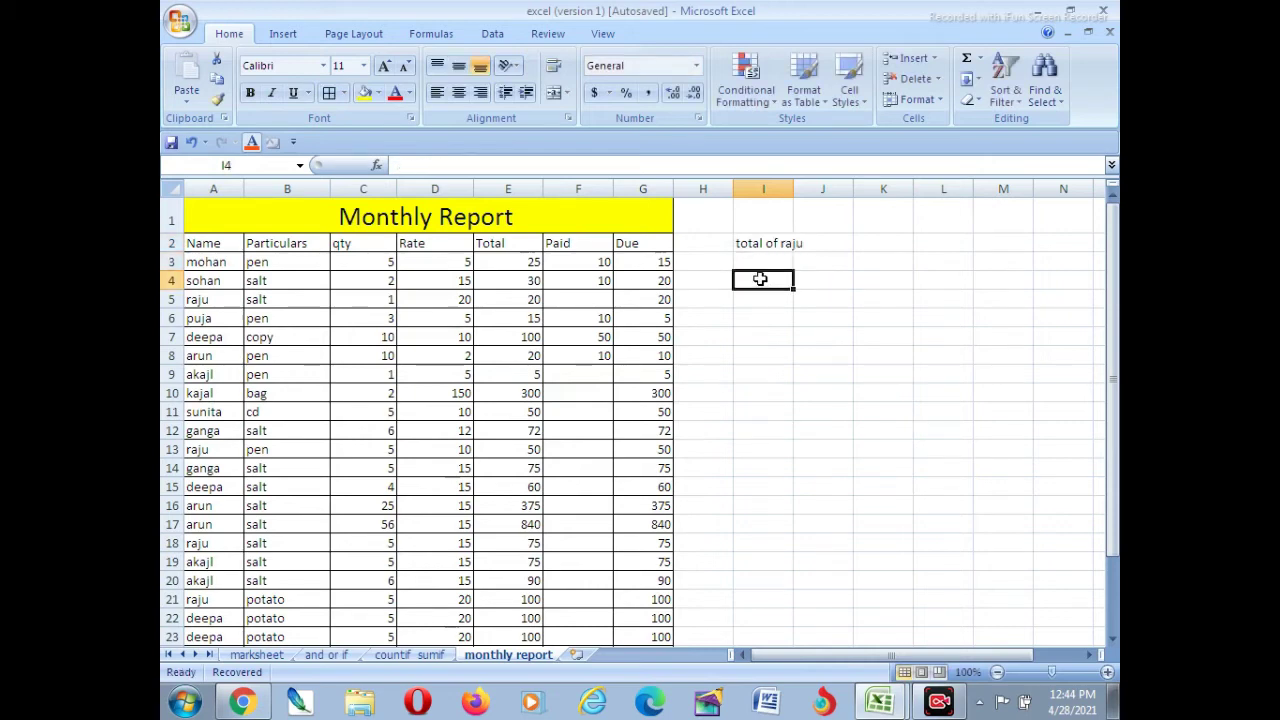
{"action": "type", "text": "to"}
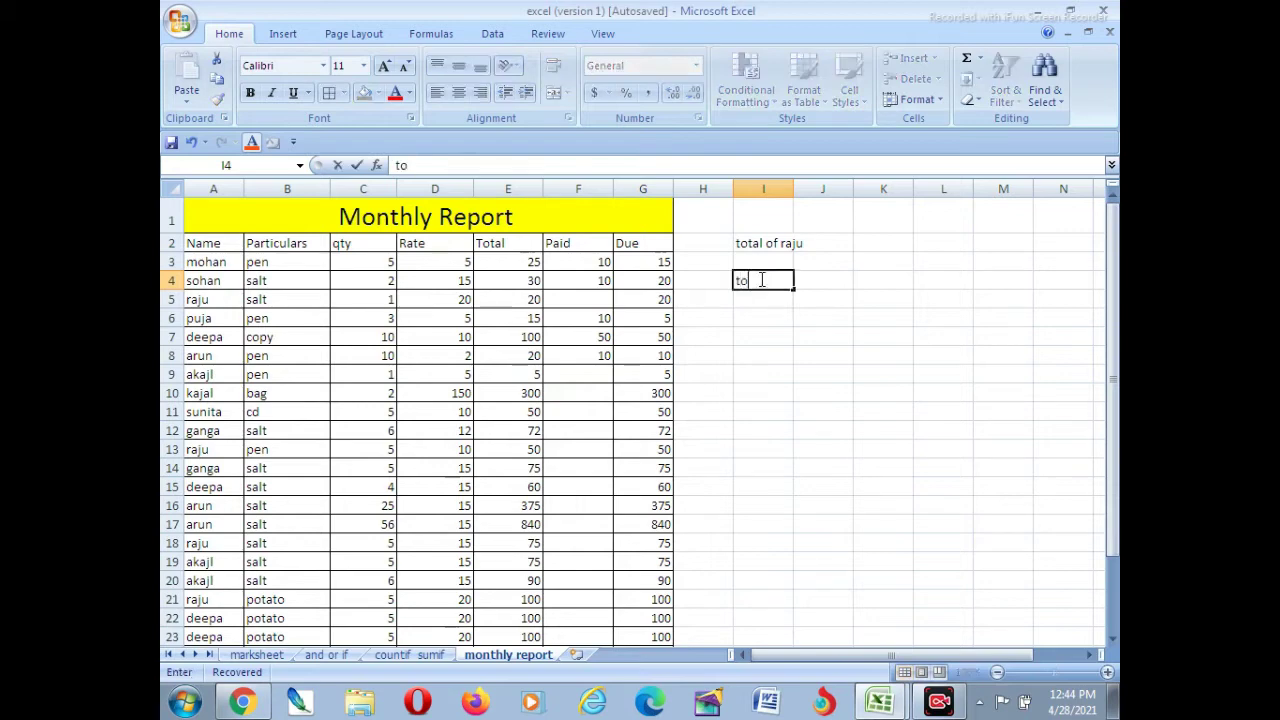
{"action": "type", "text": "tal Amound"}
{"action": "type", "text": " of raju"}
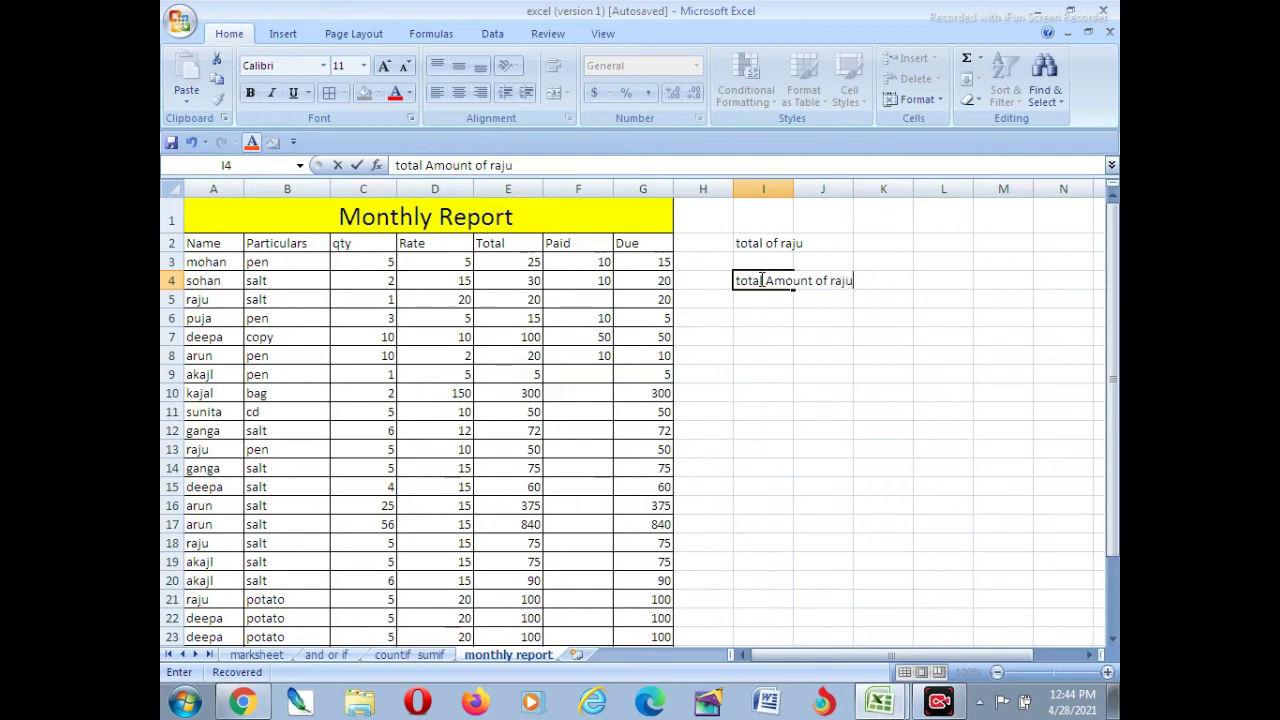
{"action": "key", "text": "Return"}
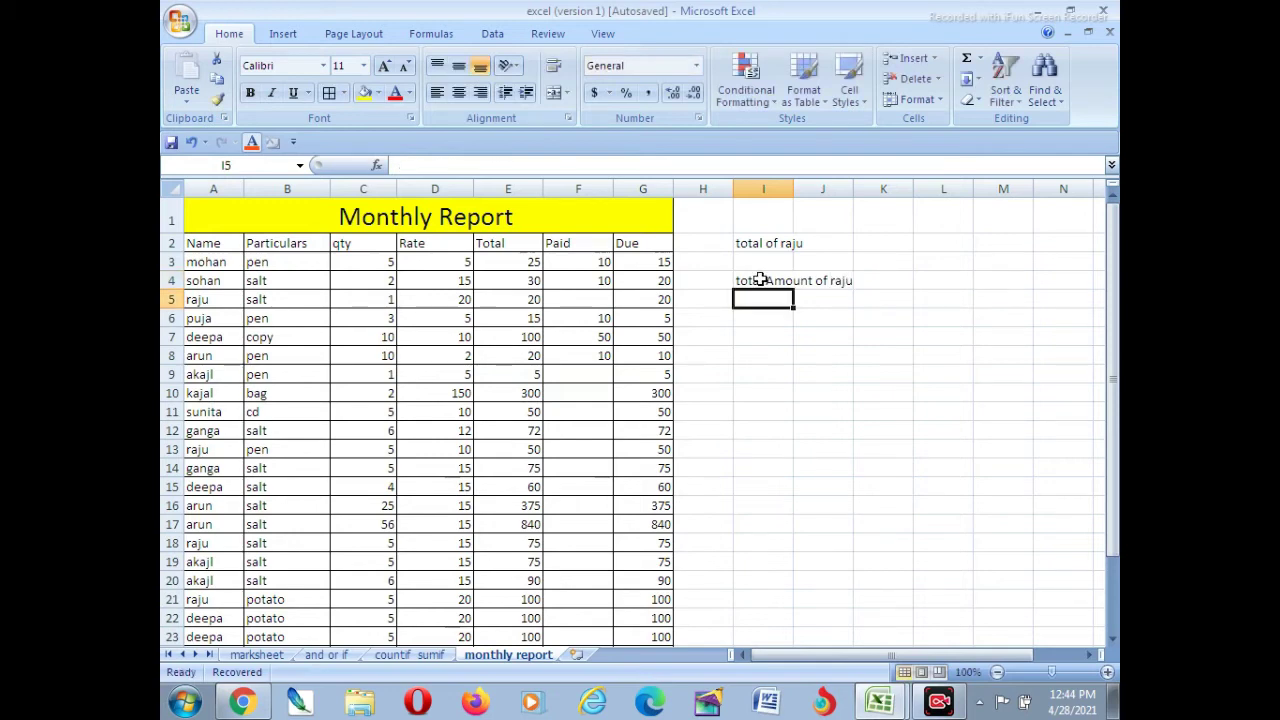
{"action": "left_click", "coordinate": [783, 283]}
{"action": "left_click_drag", "start_coordinate": [853, 189], "coordinate": [864, 190]}
Add a label in I6 reading "total Due of" followed by the name from A5
{"action": "left_click", "coordinate": [766, 317]}
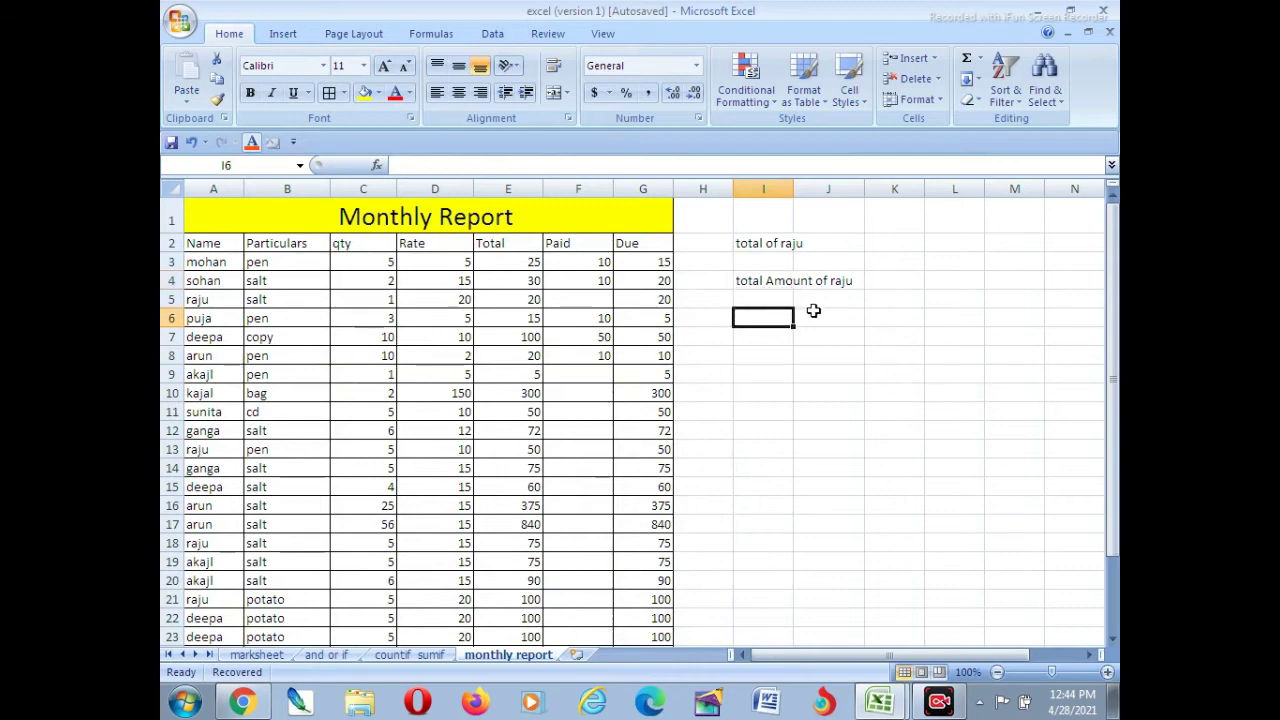
{"action": "type", "text": "total Due of raju"}
{"action": "key", "text": "Return"}
{"action": "left_click", "coordinate": [774, 355]}
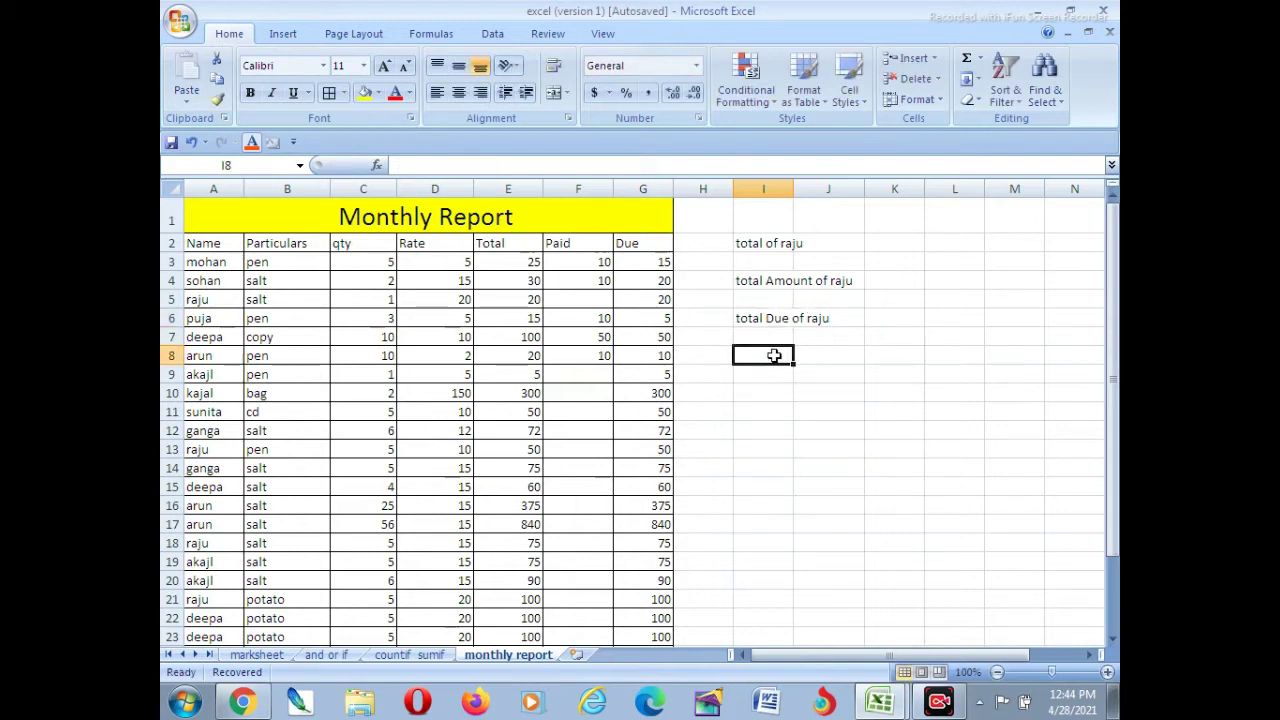
Add a label in I8 reading "total paid of" followed by the name from A5
{"action": "type", "text": "to"}
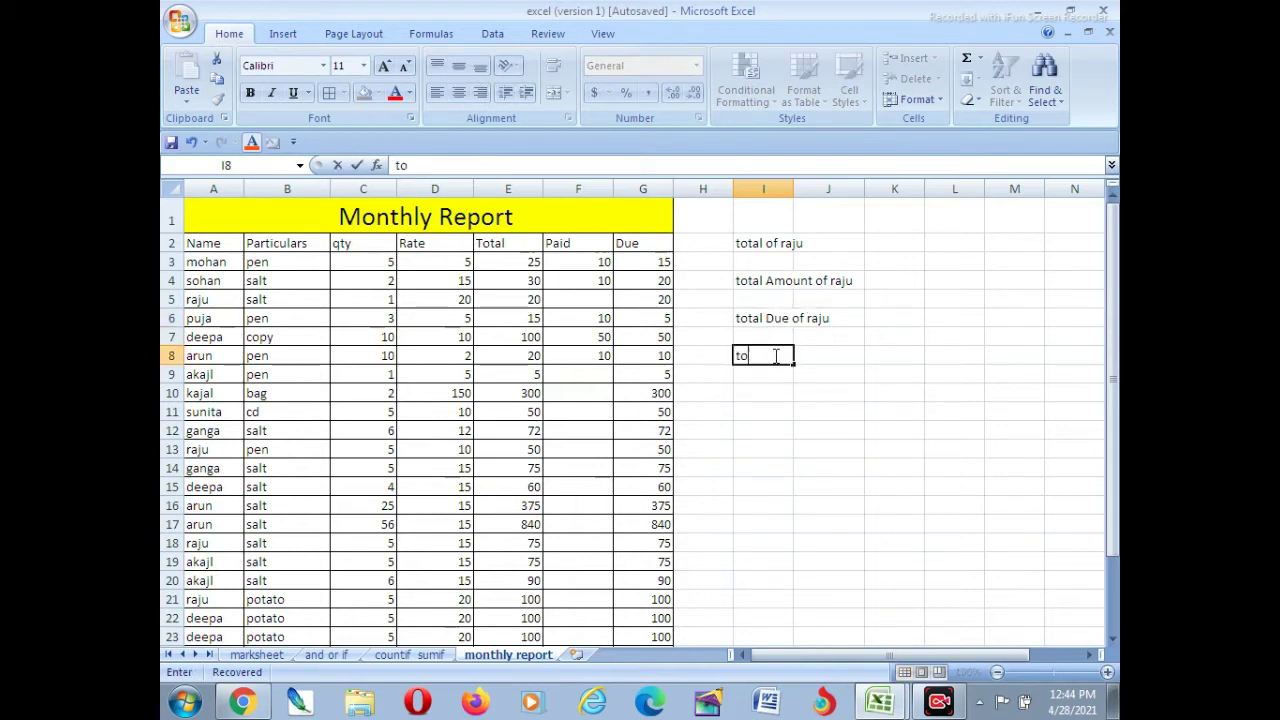
{"action": "type", "text": "tal paid of raj"}
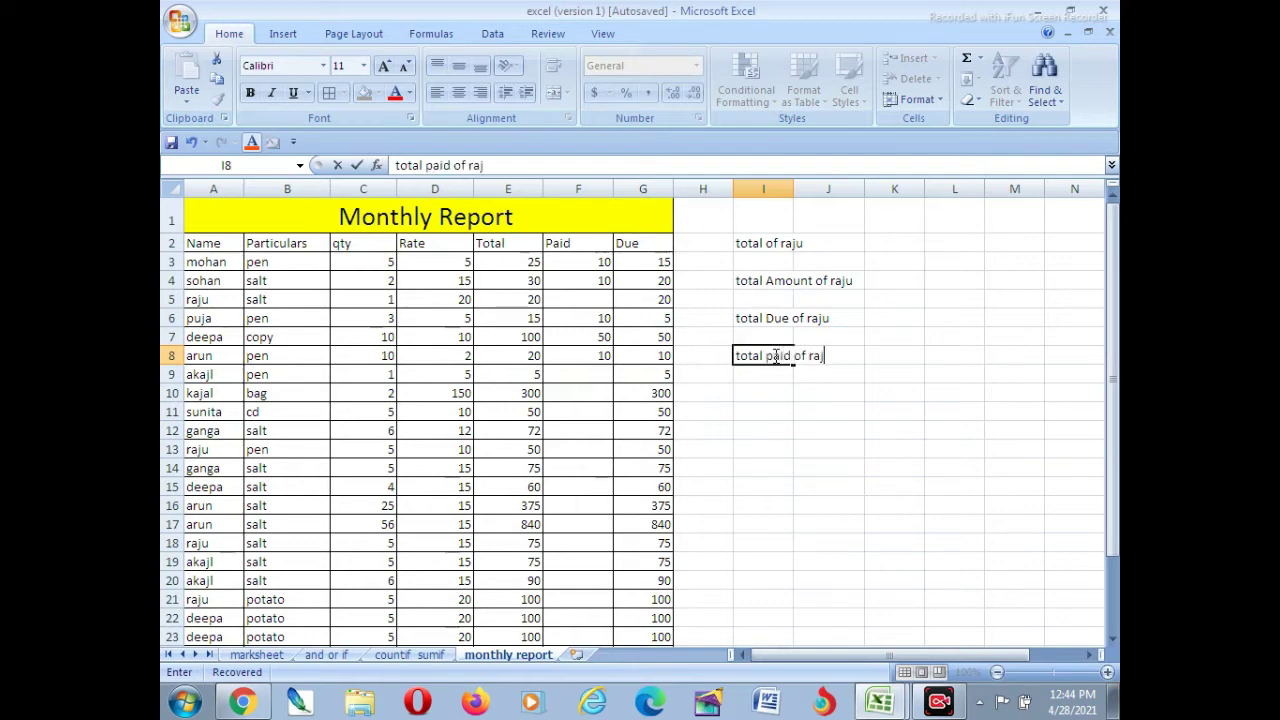
{"action": "type", "text": "u"}
{"action": "key", "text": "Return"}
{"action": "left_click", "coordinate": [752, 318]}
{"action": "left_click", "coordinate": [808, 262]}
{"action": "left_click", "coordinate": [840, 355]}
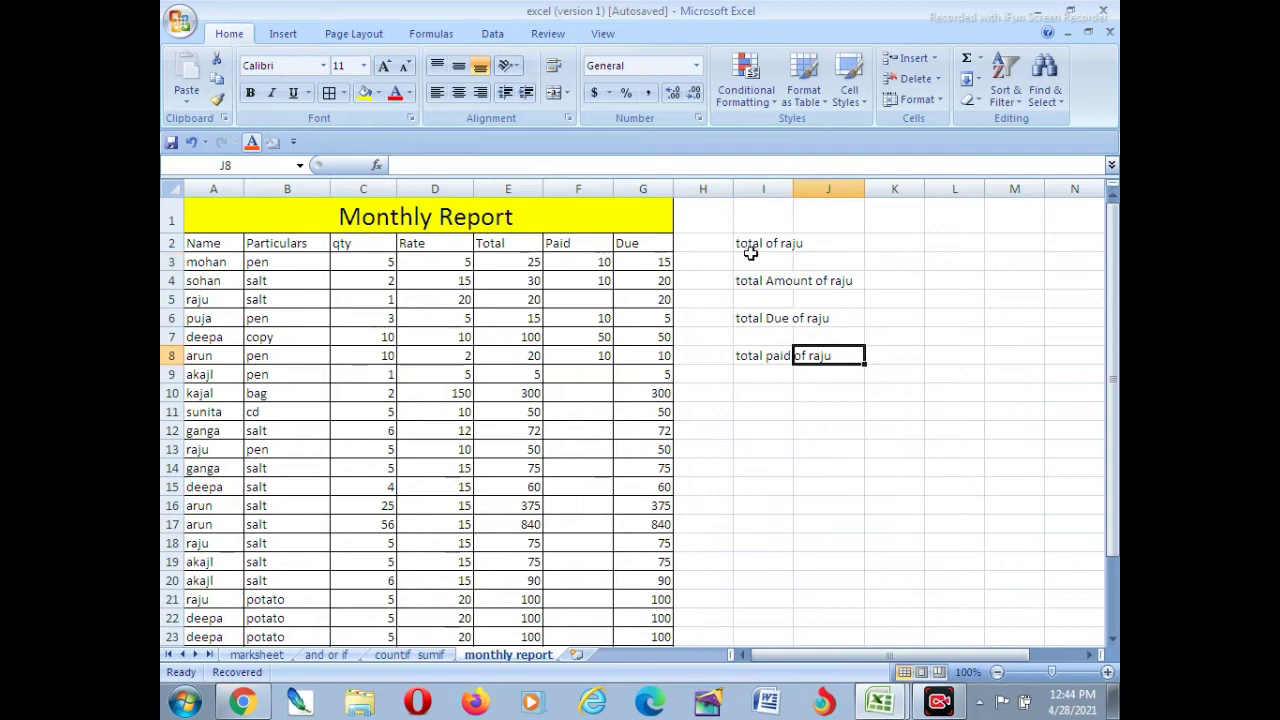
{"action": "left_click", "coordinate": [752, 258]}
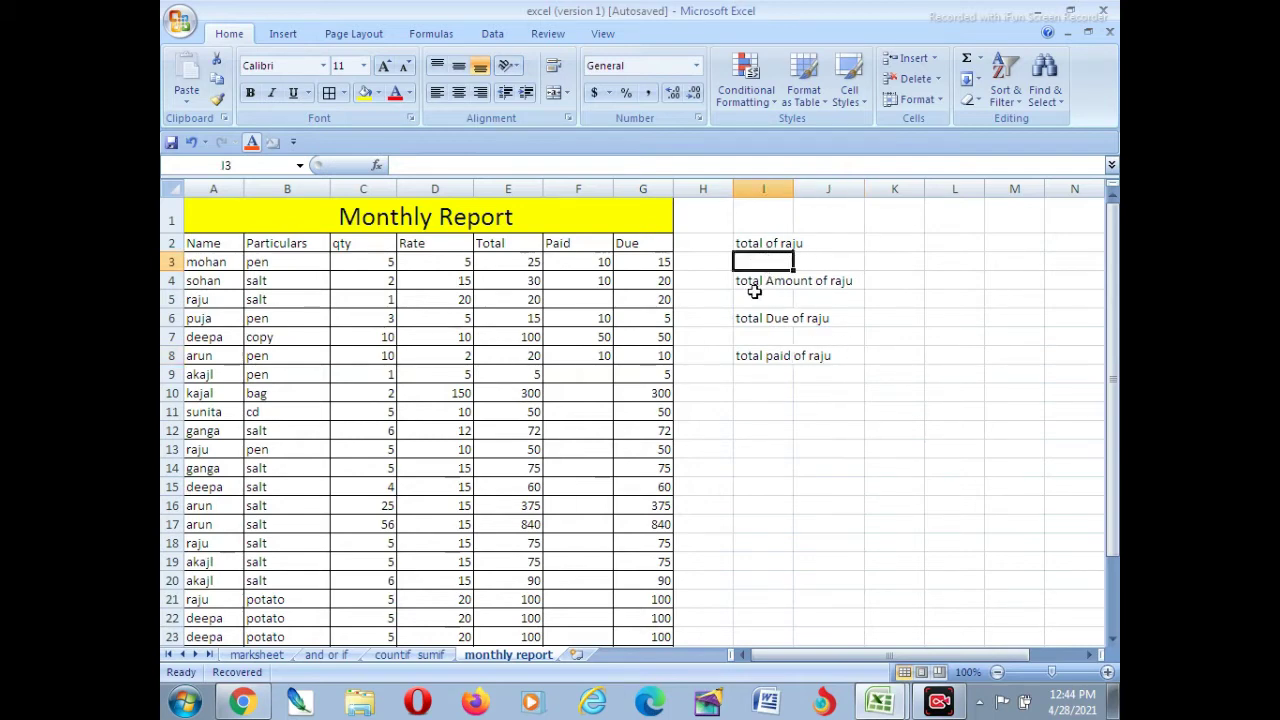
{"action": "left_click", "coordinate": [792, 284]}
{"action": "left_click", "coordinate": [789, 320]}
{"action": "left_click", "coordinate": [772, 358]}
Enter a COUNTIF formula in I3 that counts the name from A5 within A2:A27
{"action": "left_click", "coordinate": [762, 259]}
{"action": "type", "text": "=su"}
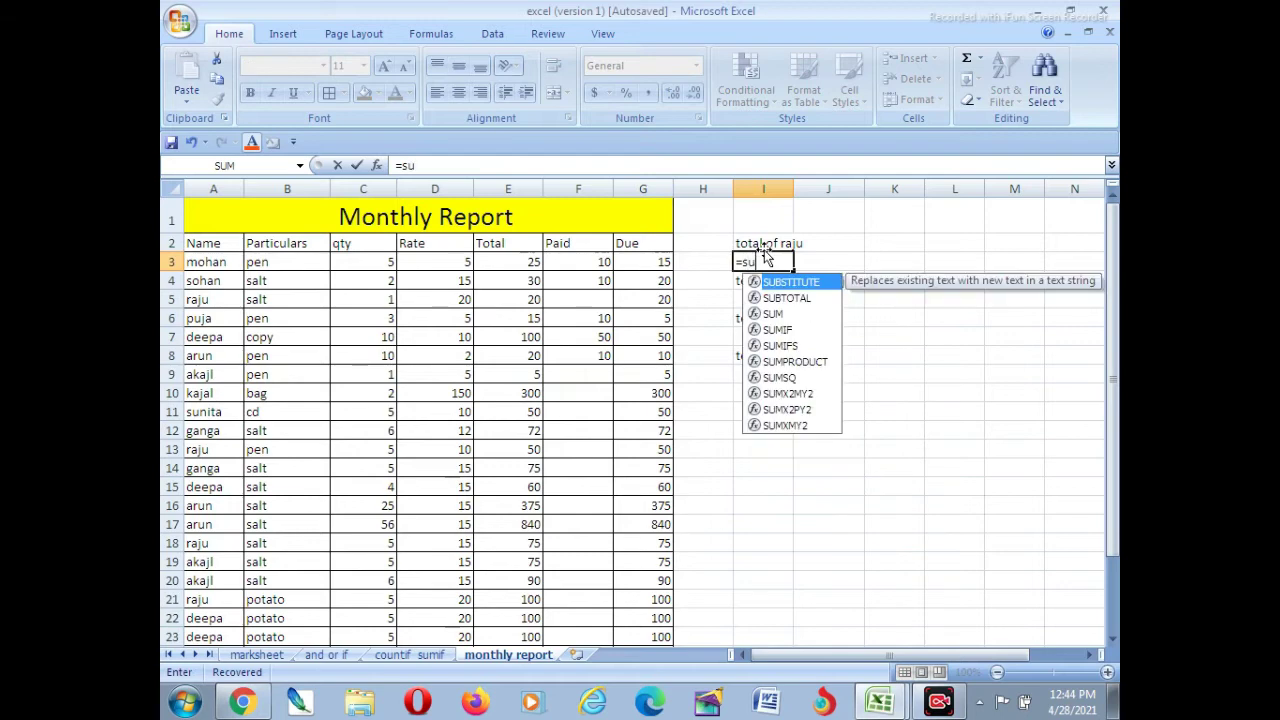
{"action": "key", "text": "BackSpace"}
{"action": "key", "text": "BackSpace"}
{"action": "type", "text": "coun"}
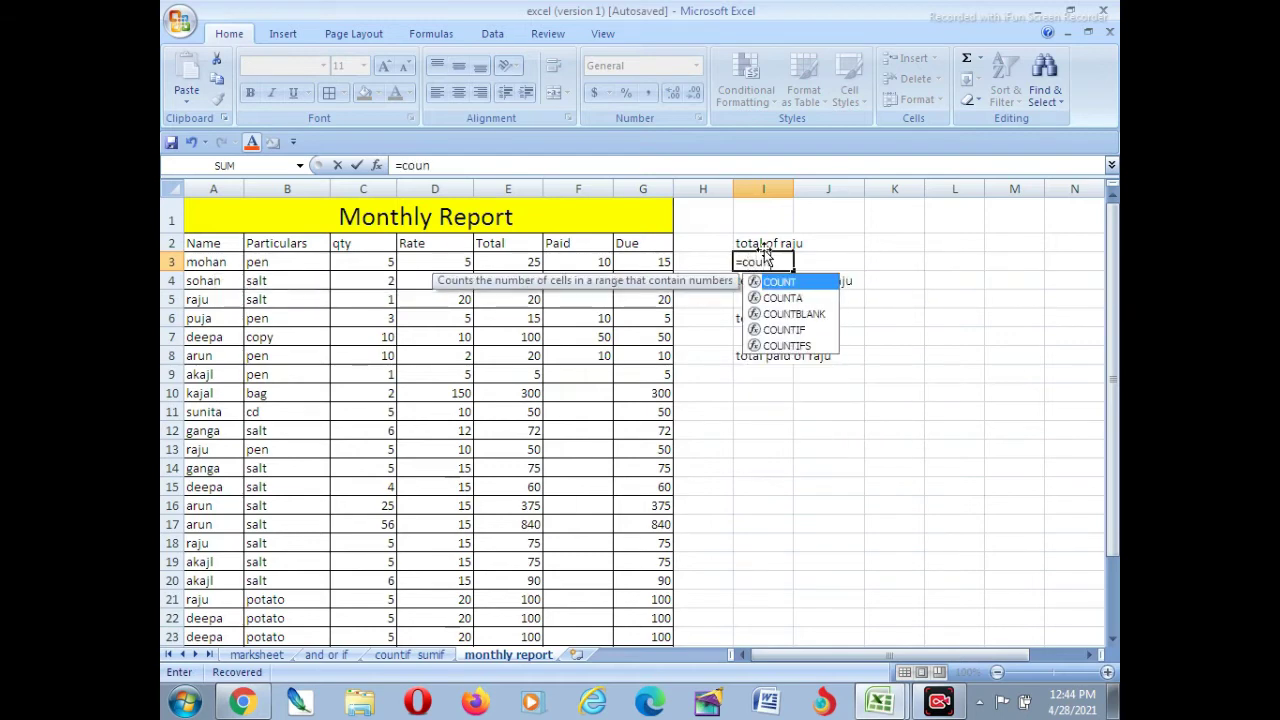
{"action": "type", "text": "tif("}
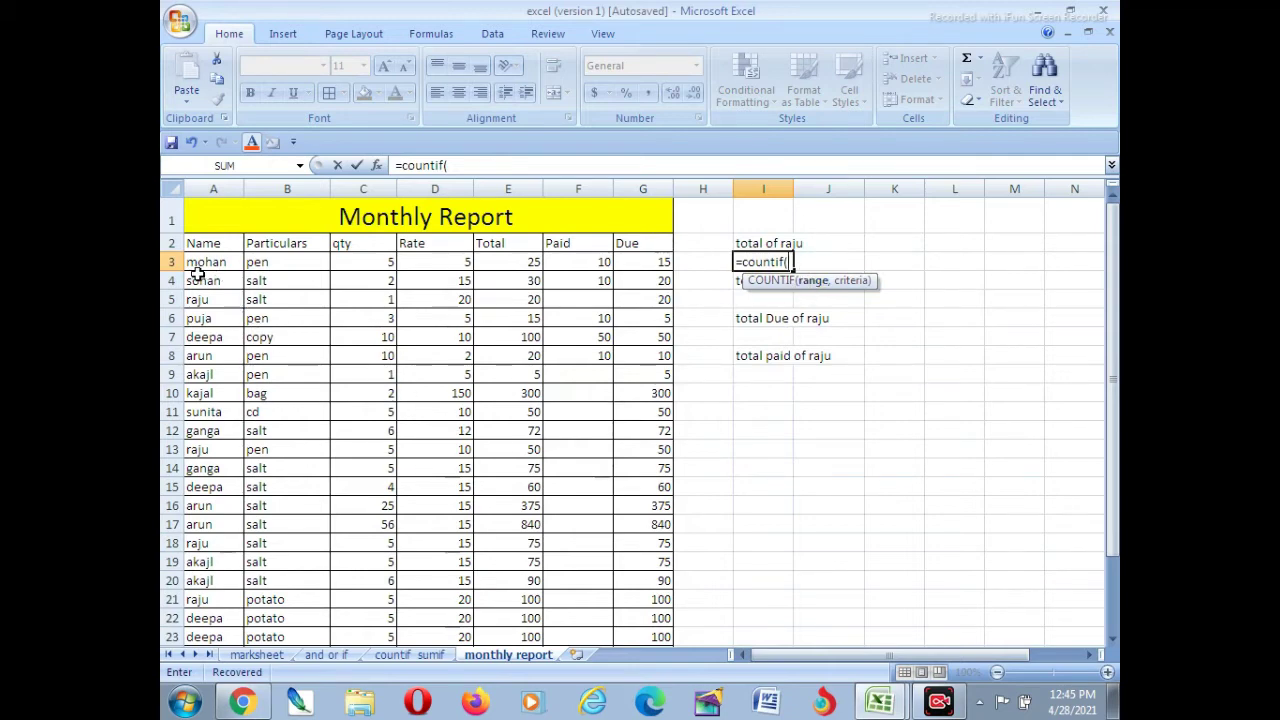
{"action": "left_click_drag", "start_coordinate": [205, 243], "coordinate": [177, 568]}
{"action": "type", "text": ",\"raj"}
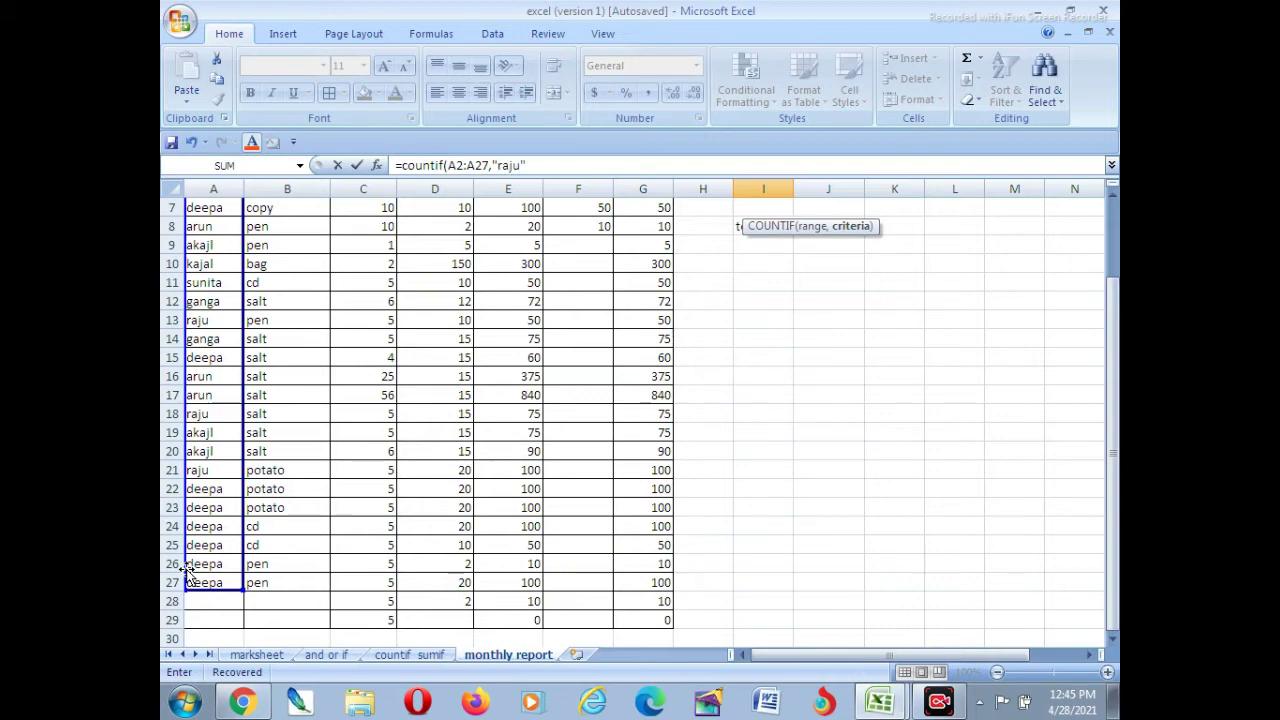
{"action": "type", "text": "u\""}
{"action": "key", "text": "Return"}
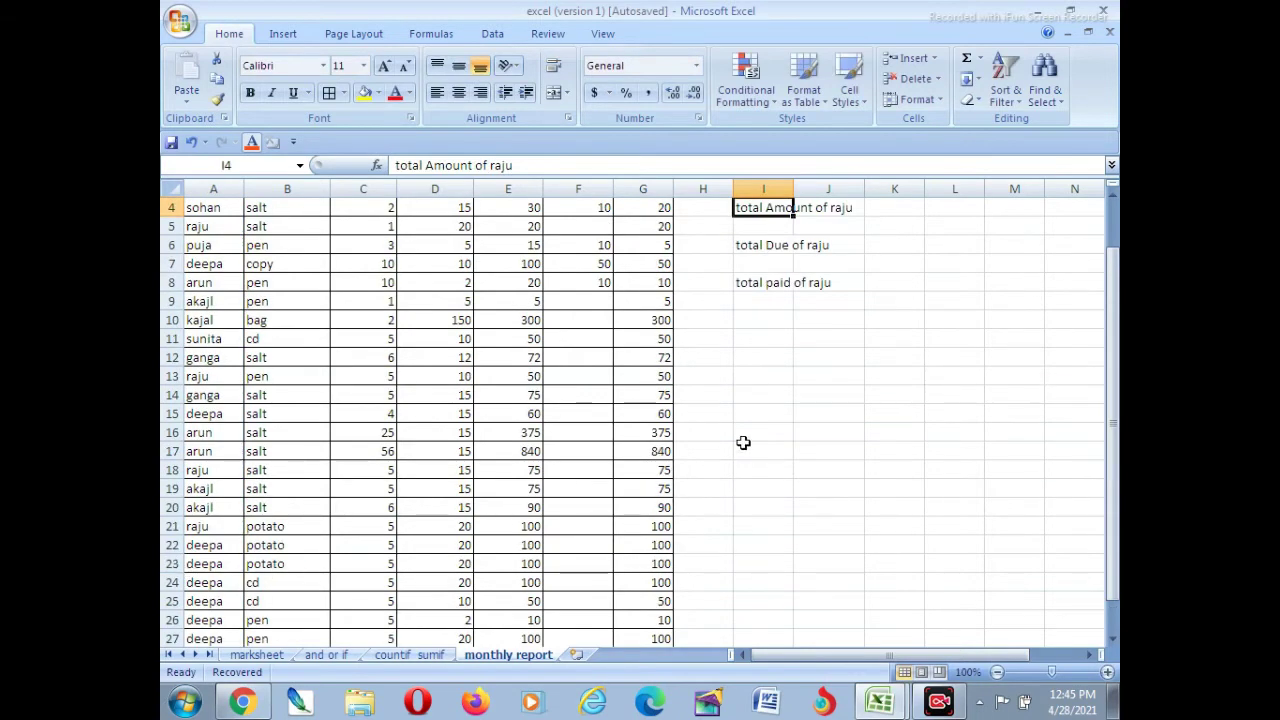
{"action": "scroll", "coordinate": [797, 390], "scroll_direction": "up", "scroll_amount": 1}
{"action": "left_click", "coordinate": [782, 262]}
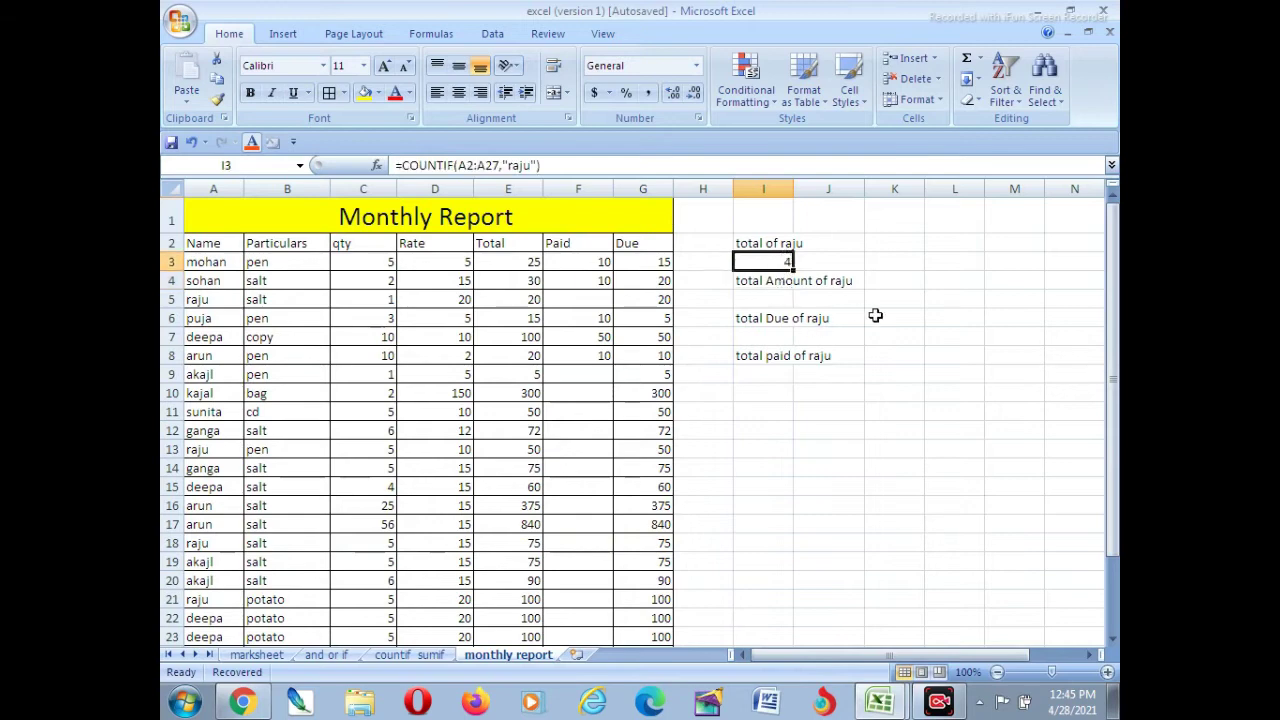
Enter a SUMIF formula in I5 with range A2:A27, the name from A5 as criterion and E2:E29 as sum range
{"action": "left_click", "coordinate": [848, 379]}
{"action": "left_click", "coordinate": [770, 300]}
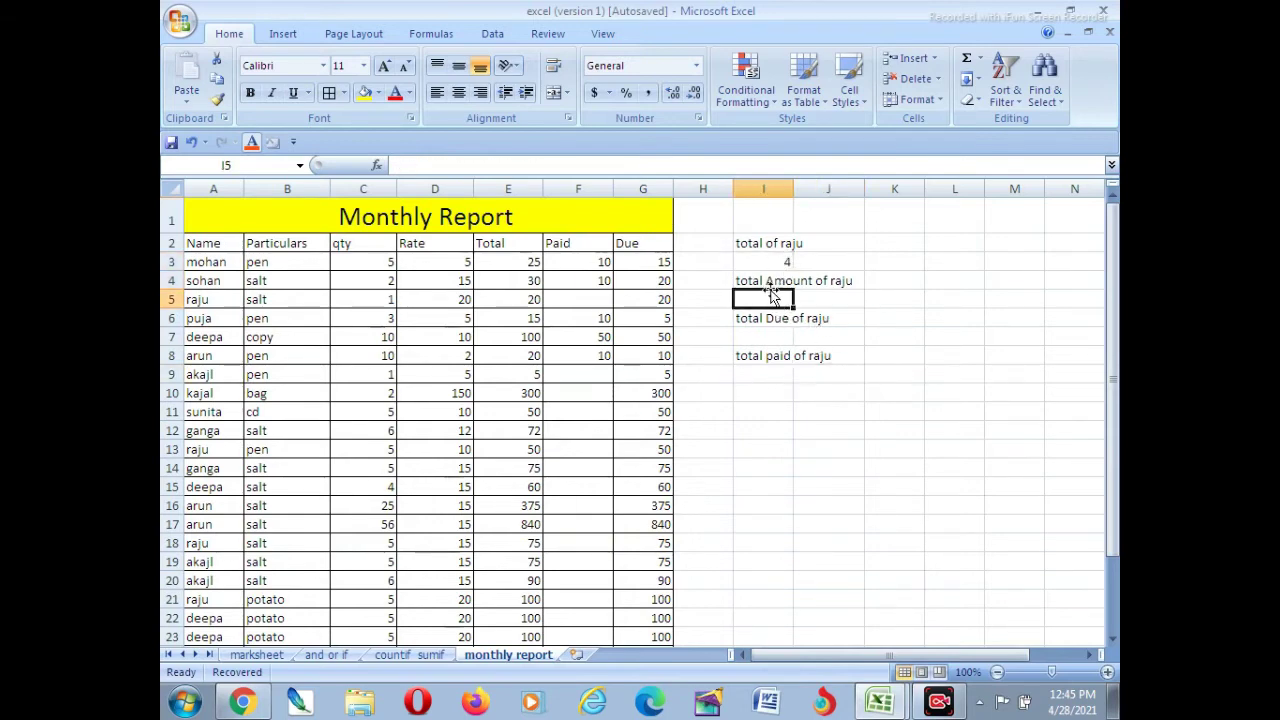
{"action": "type", "text": "=s"}
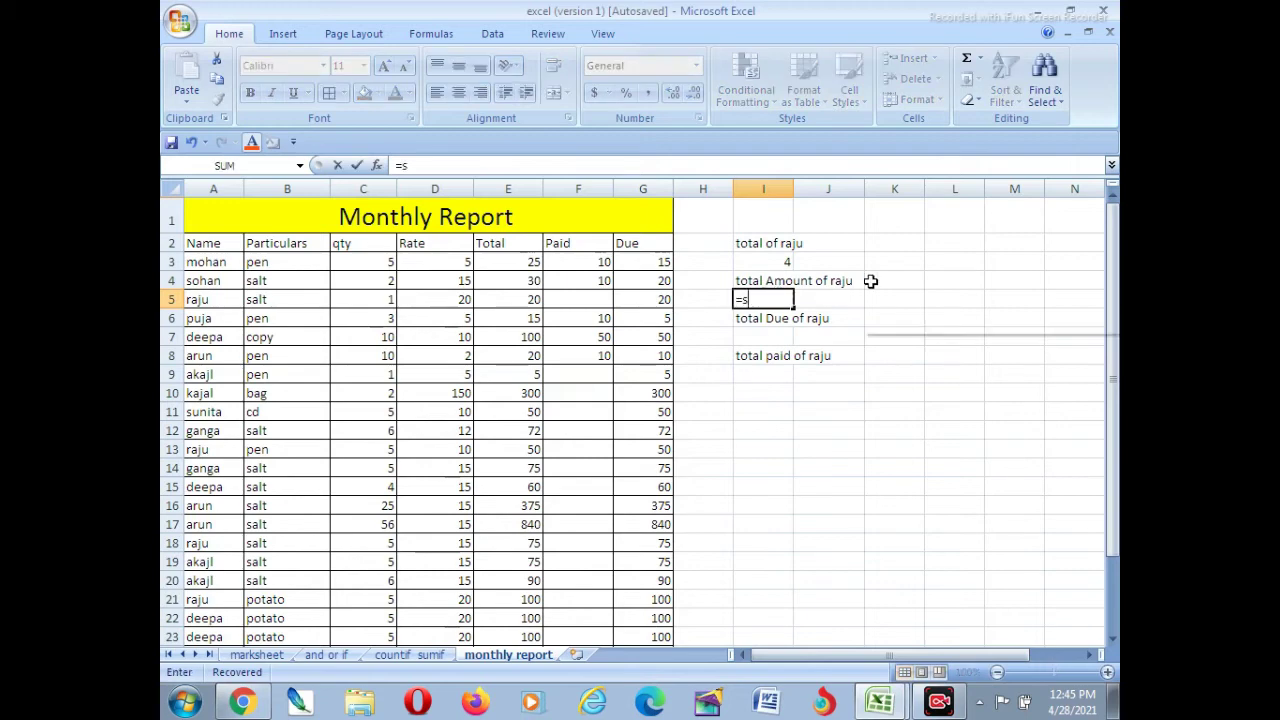
{"action": "type", "text": "umif"}
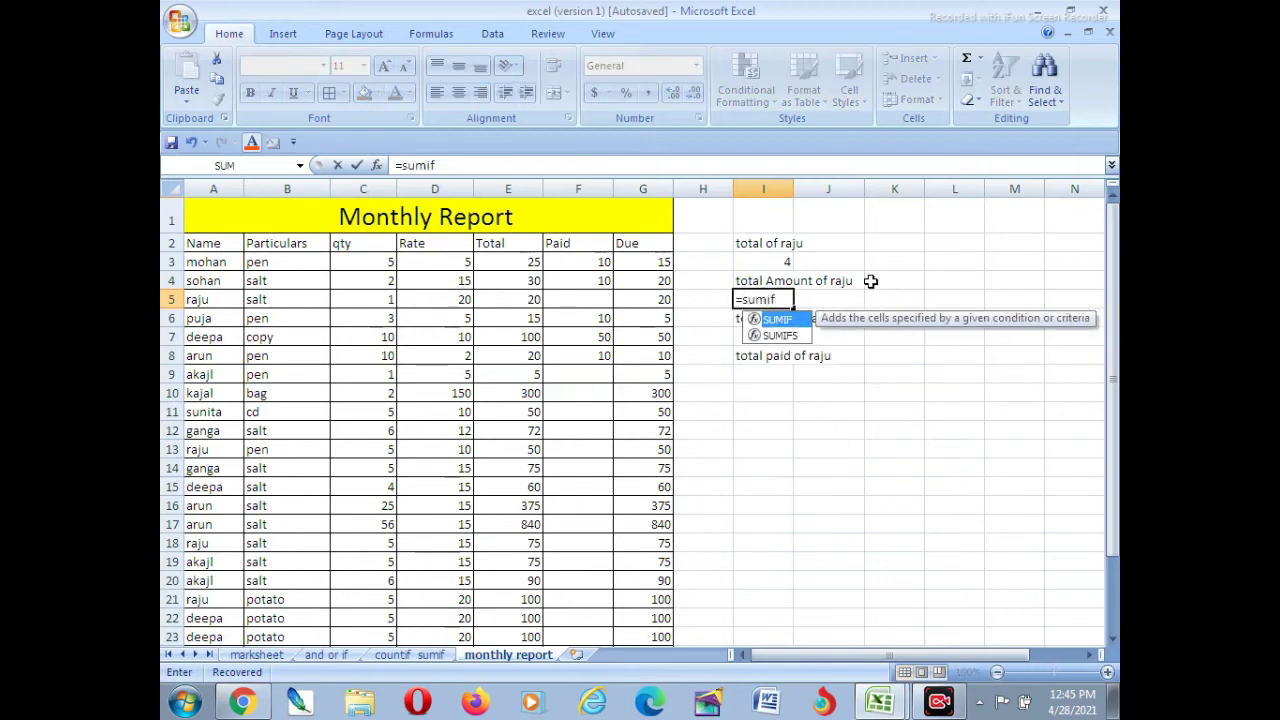
{"action": "type", "text": "("}
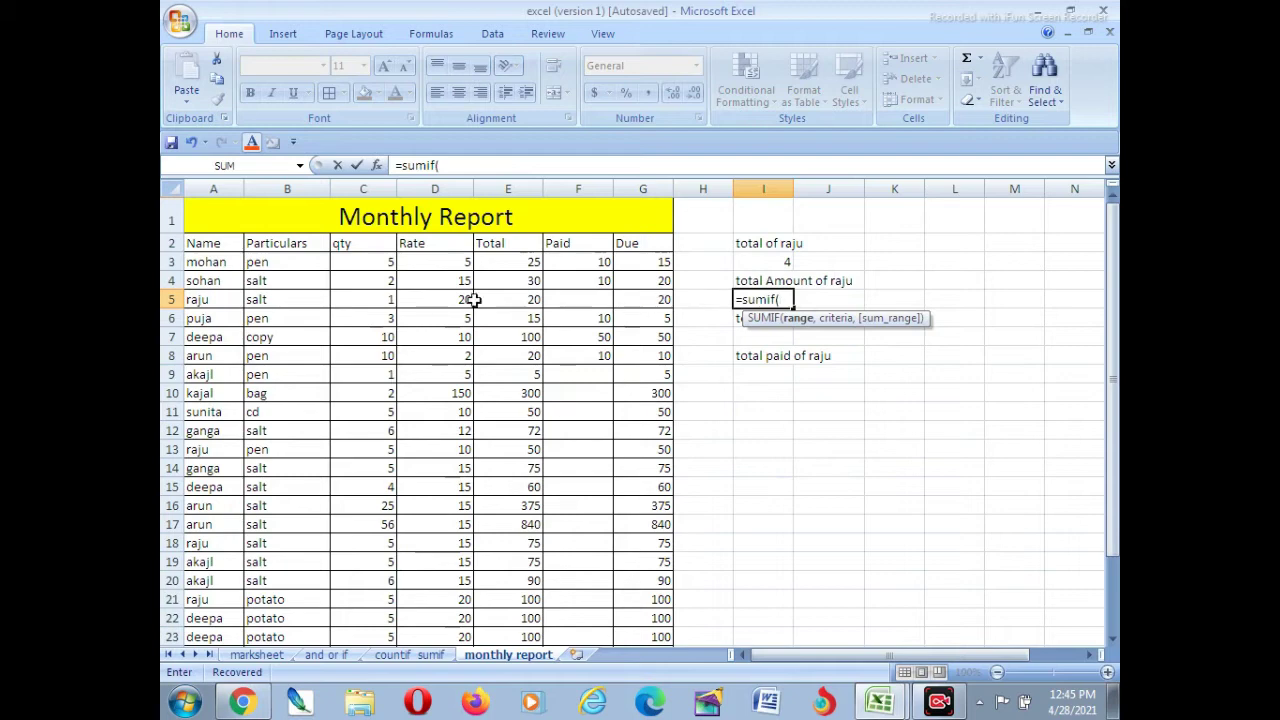
{"action": "left_click_drag", "start_coordinate": [203, 246], "coordinate": [358, 578]}
{"action": "type", "text": ",\"raju"}
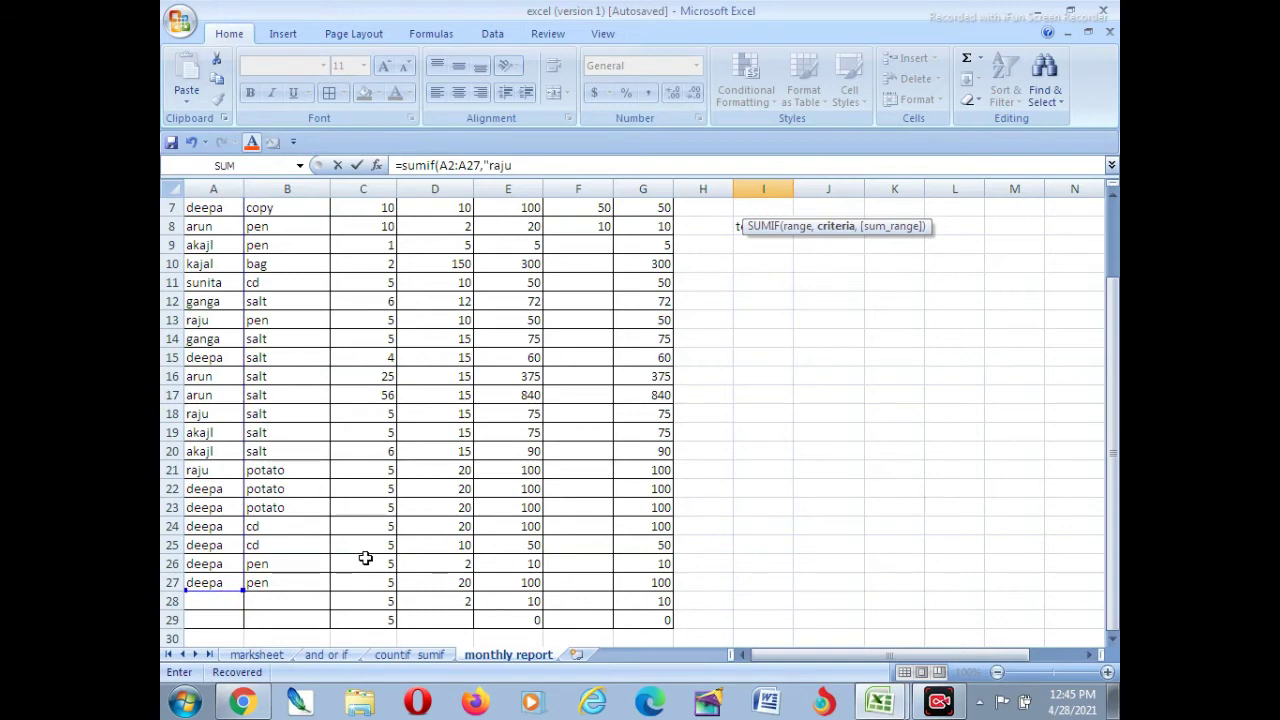
{"action": "type", "text": "\","}
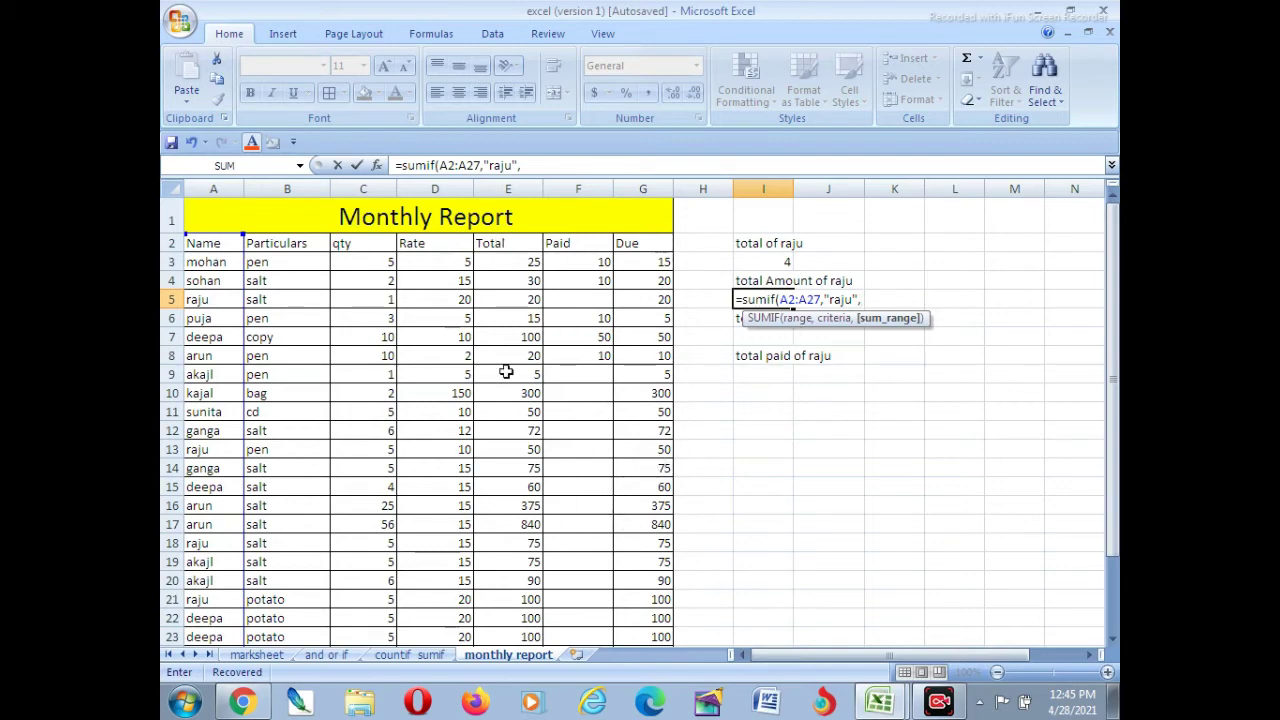
{"action": "left_click_drag", "start_coordinate": [505, 245], "coordinate": [509, 611]}
{"action": "key", "text": "Escape"}
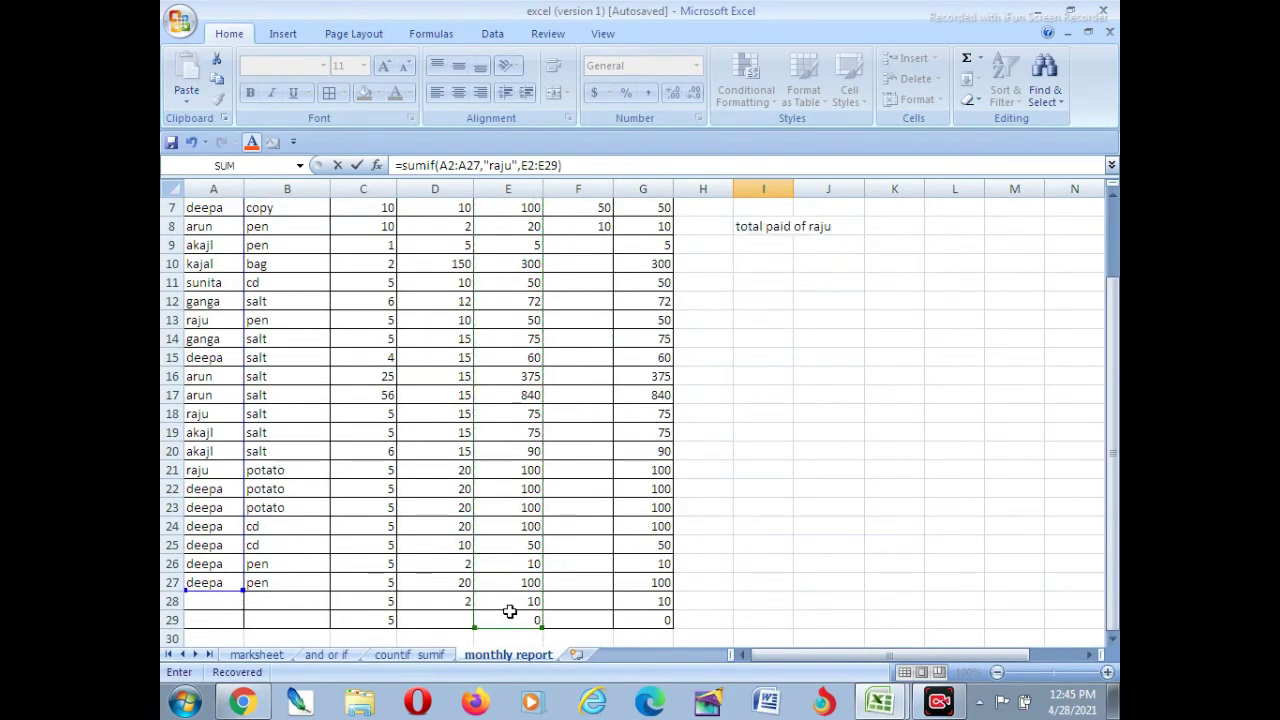
{"action": "scroll", "coordinate": [749, 537], "scroll_direction": "up", "scroll_amount": 2}
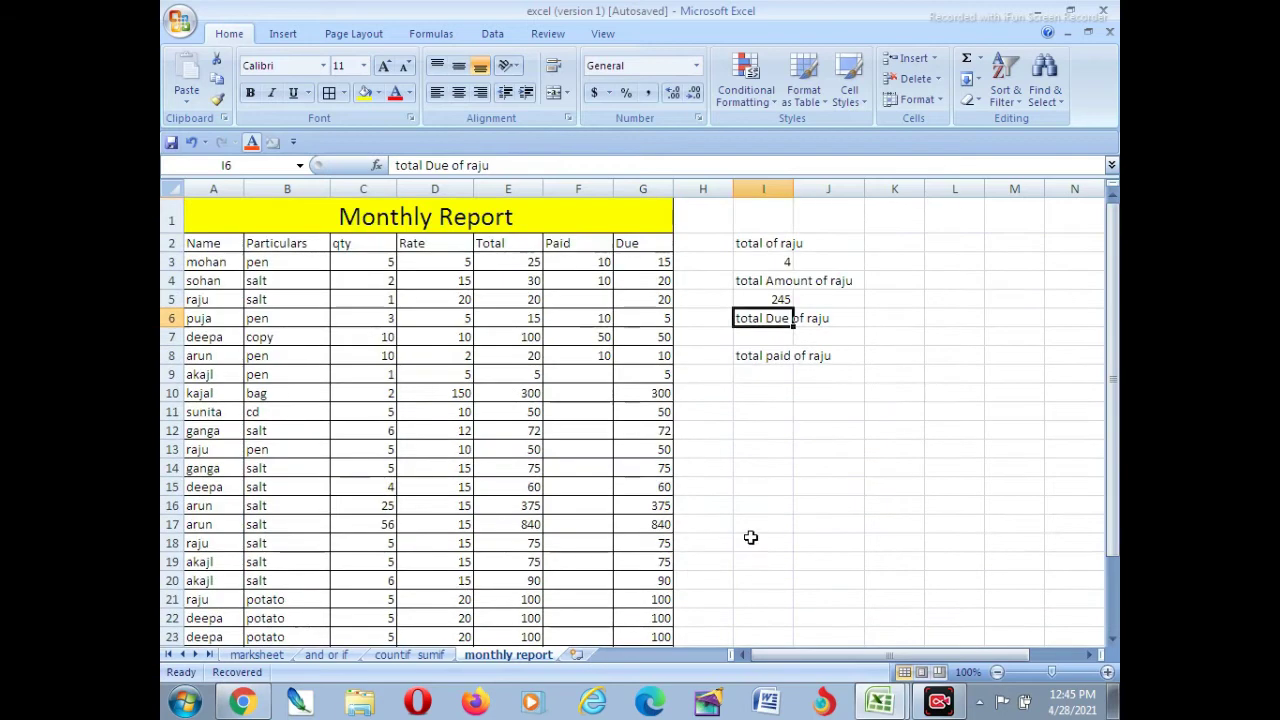
{"action": "left_click", "coordinate": [866, 392]}
Merge and center I5:J5 and I7:J7 as result cells for the total amount and total due
{"action": "left_click", "coordinate": [772, 298]}
{"action": "left_click_drag", "start_coordinate": [780, 298], "coordinate": [798, 302]}
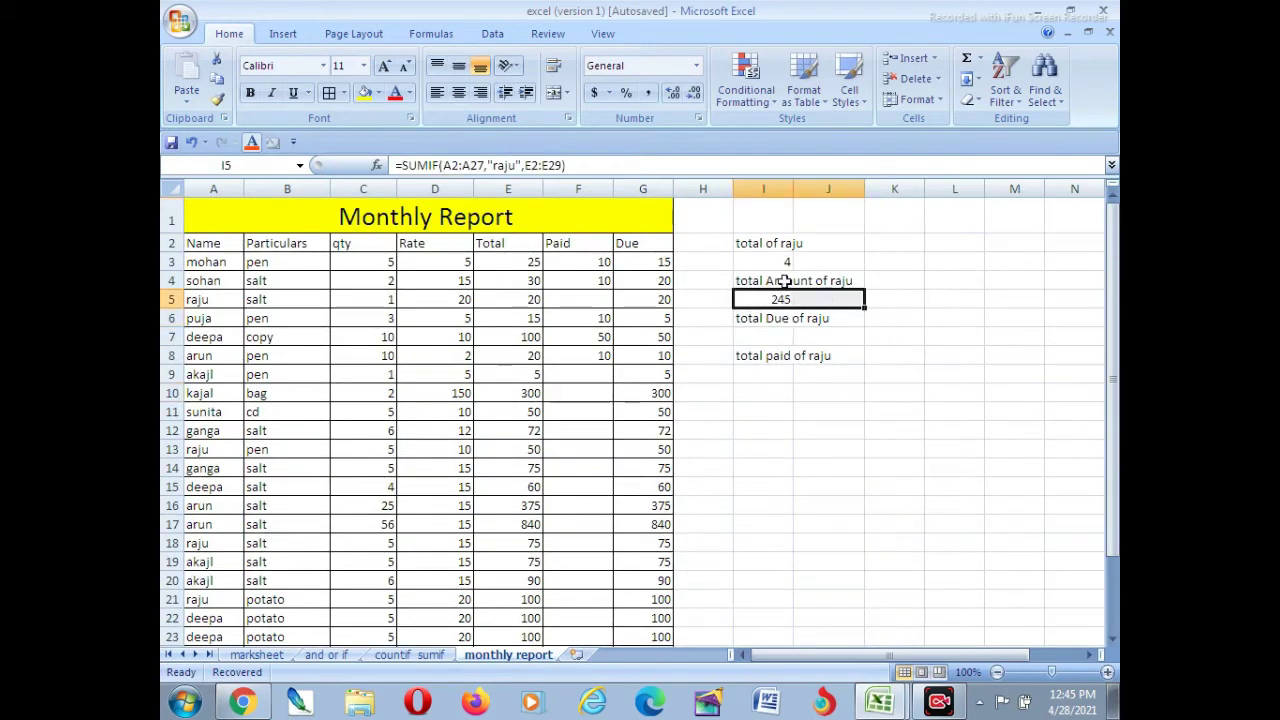
{"action": "left_click", "coordinate": [553, 92]}
{"action": "left_click", "coordinate": [843, 371]}
{"action": "left_click", "coordinate": [751, 337]}
{"action": "left_click_drag", "start_coordinate": [794, 334], "coordinate": [835, 337]}
{"action": "left_click", "coordinate": [553, 92]}
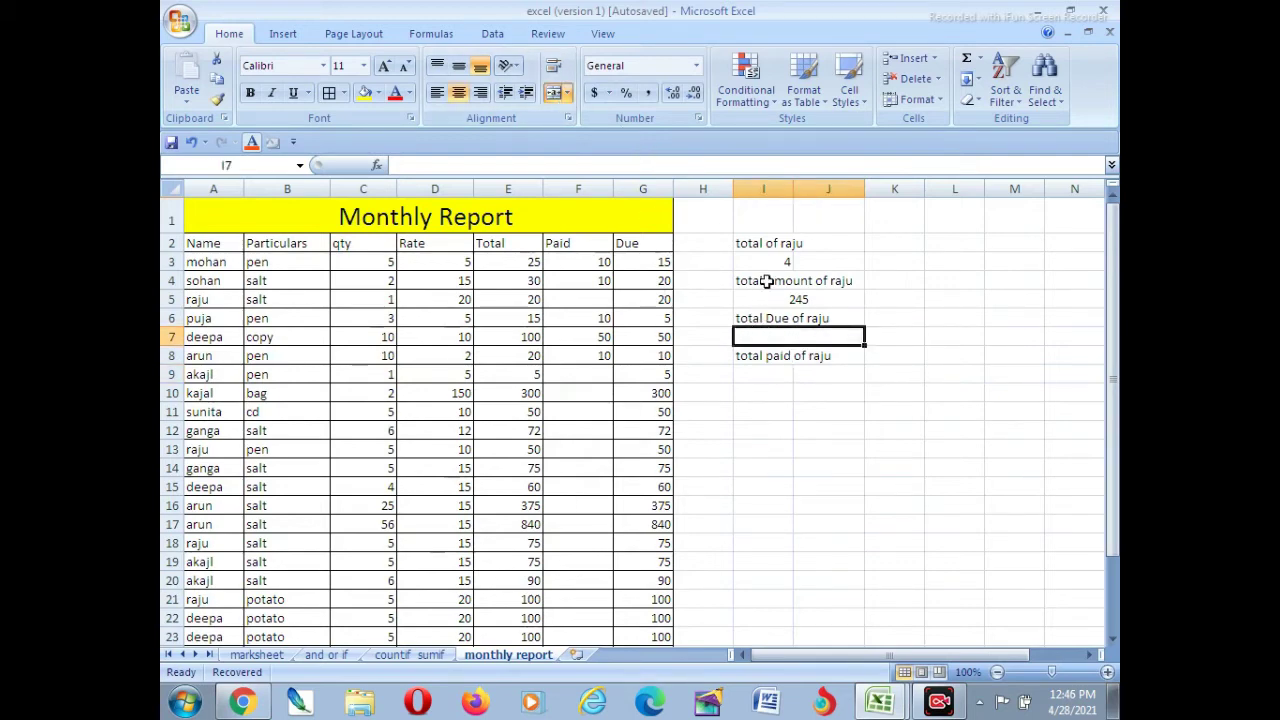
Copy the total amount formula from I5 into the merged cell I7
{"action": "left_click", "coordinate": [807, 298]}
{"action": "key", "text": "ctrl+c"}
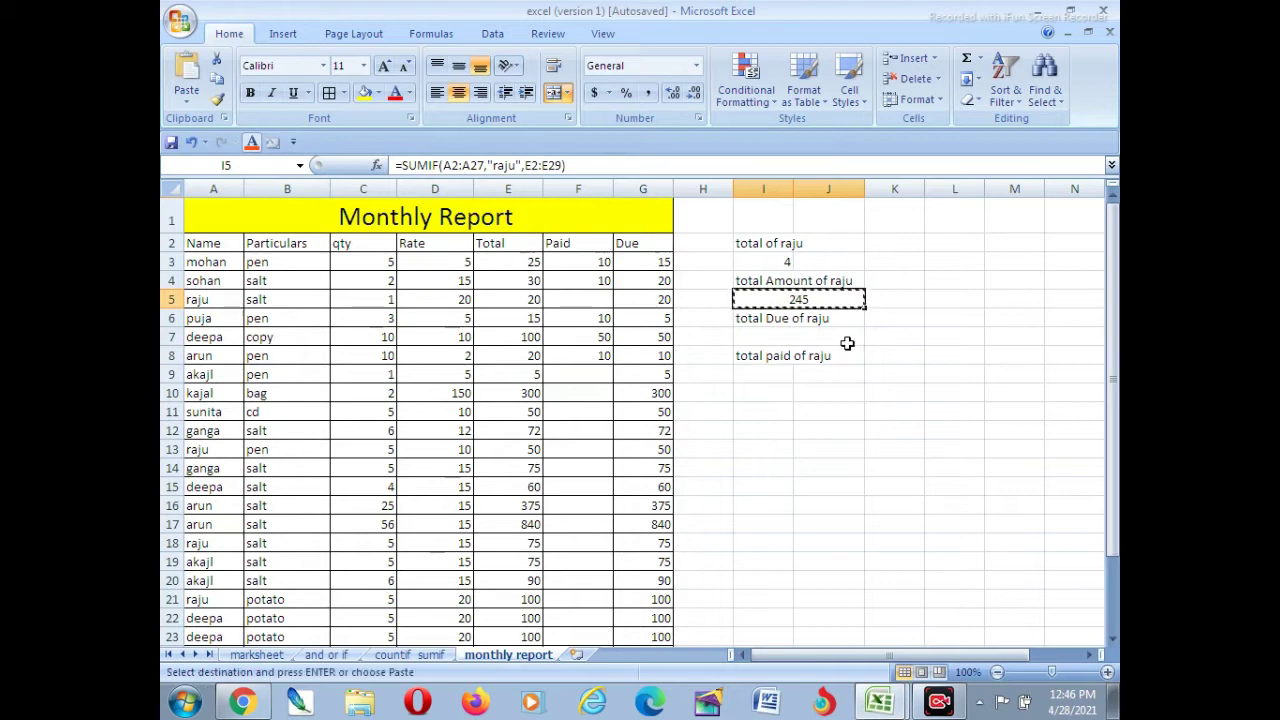
{"action": "left_click", "coordinate": [750, 336]}
{"action": "key", "text": "Return"}
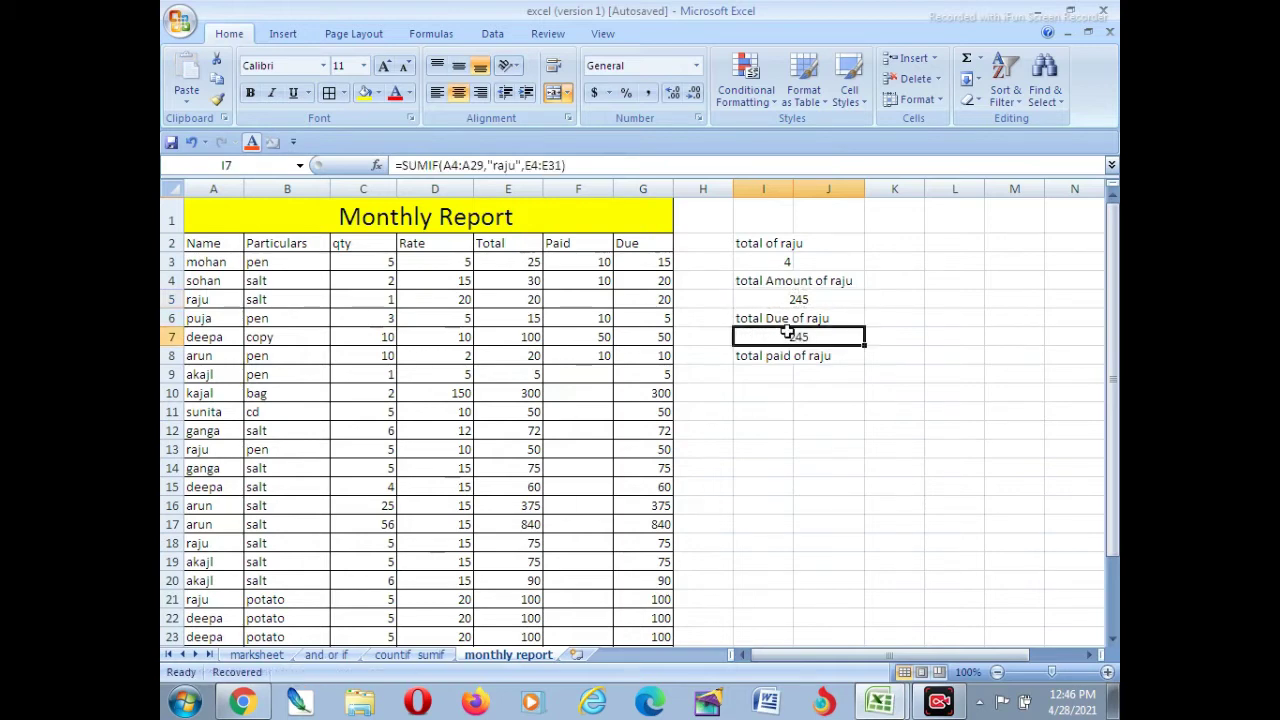
Change the criteria range of the SUMIF formula in I7 to A2:A29
{"action": "double_click", "coordinate": [787, 334]}
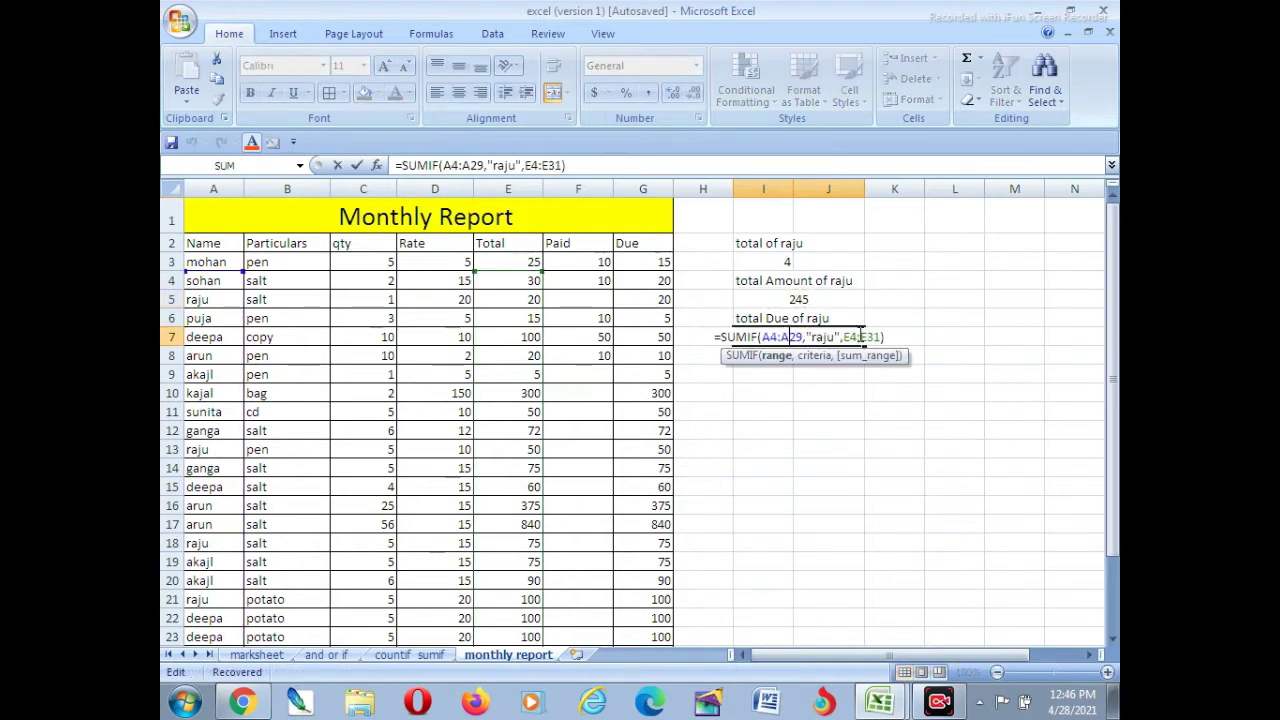
{"action": "left_click", "coordinate": [882, 337]}
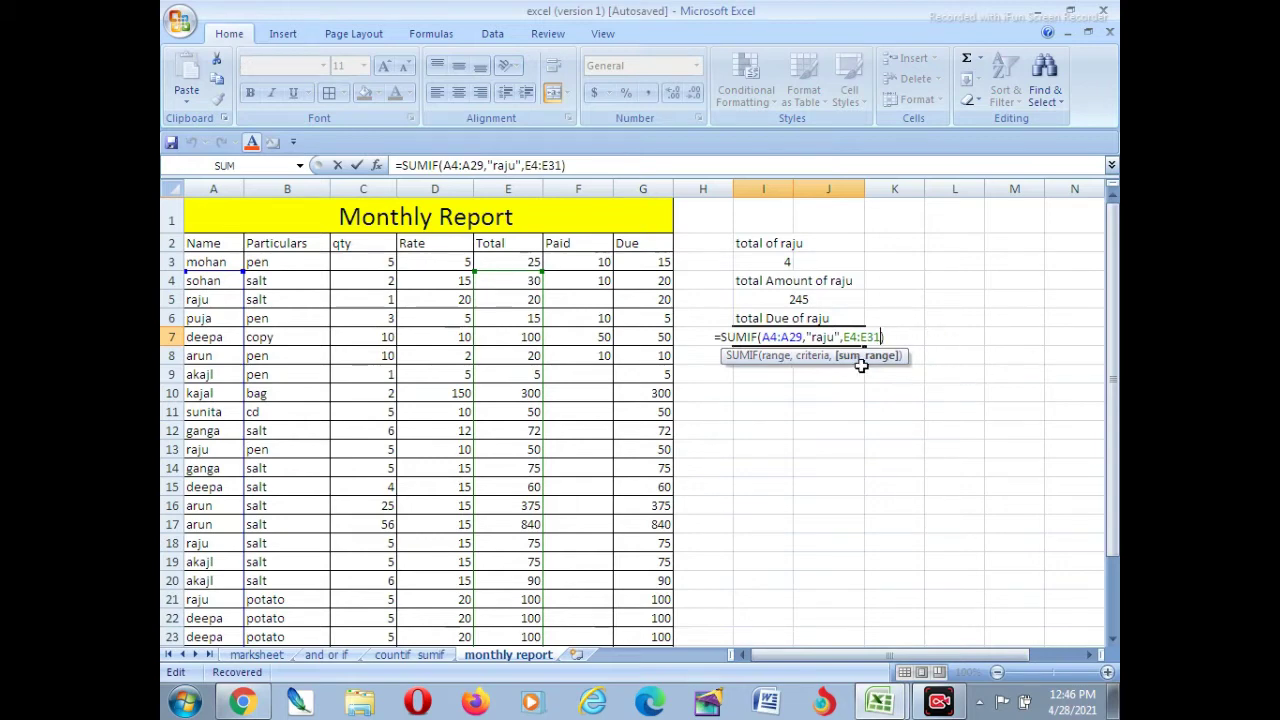
{"action": "left_click", "coordinate": [806, 337]}
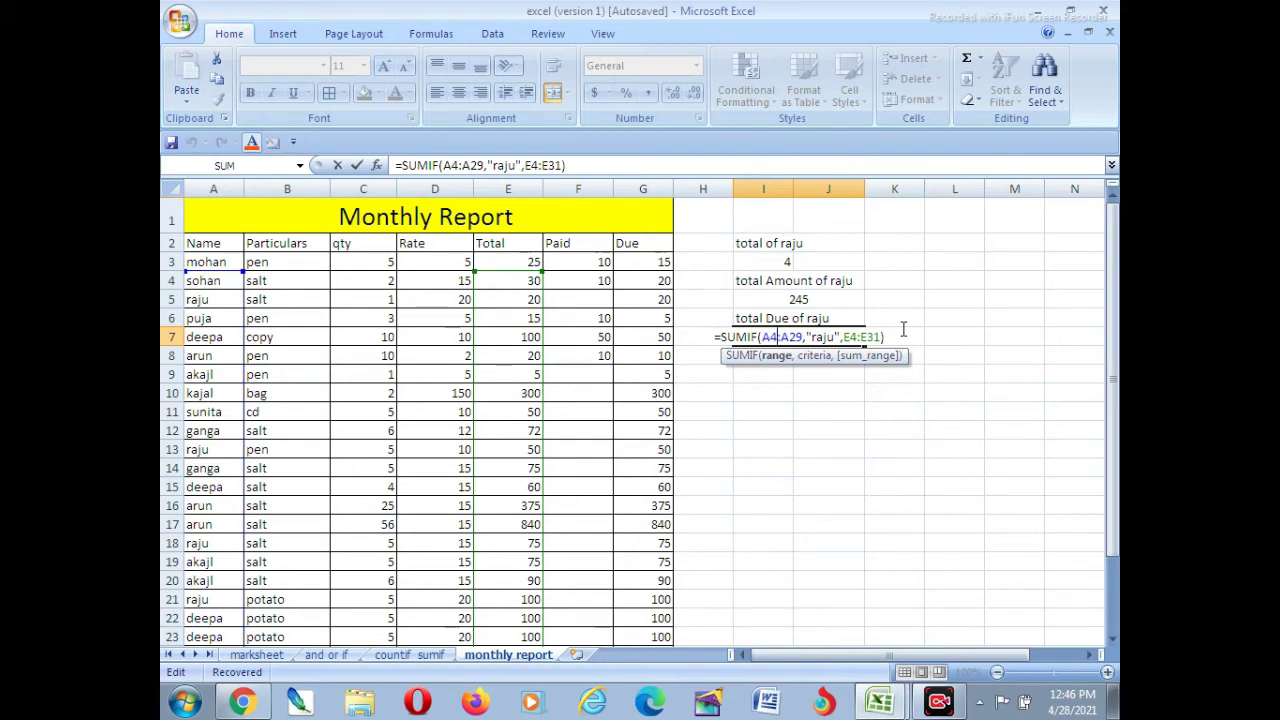
{"action": "key", "text": "BackSpace"}
{"action": "type", "text": "2"}
Replace the sum range of the SUMIF formula in I7 with the Due column, G2:G29
{"action": "left_click", "coordinate": [882, 337]}
{"action": "key", "text": "BackSpace"}
{"action": "key", "text": "BackSpace"}
{"action": "key", "text": "BackSpace"}
{"action": "key", "text": "BackSpace"}
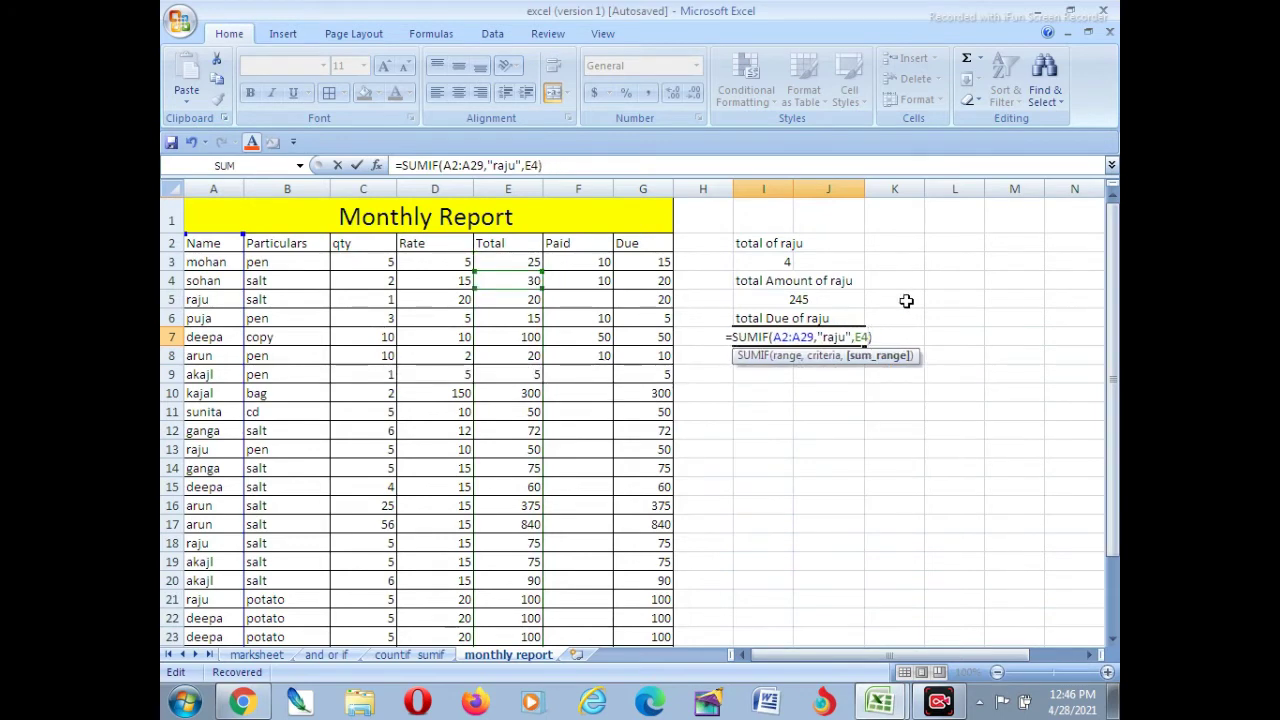
{"action": "key", "text": "BackSpace"}
{"action": "key", "text": "BackSpace"}
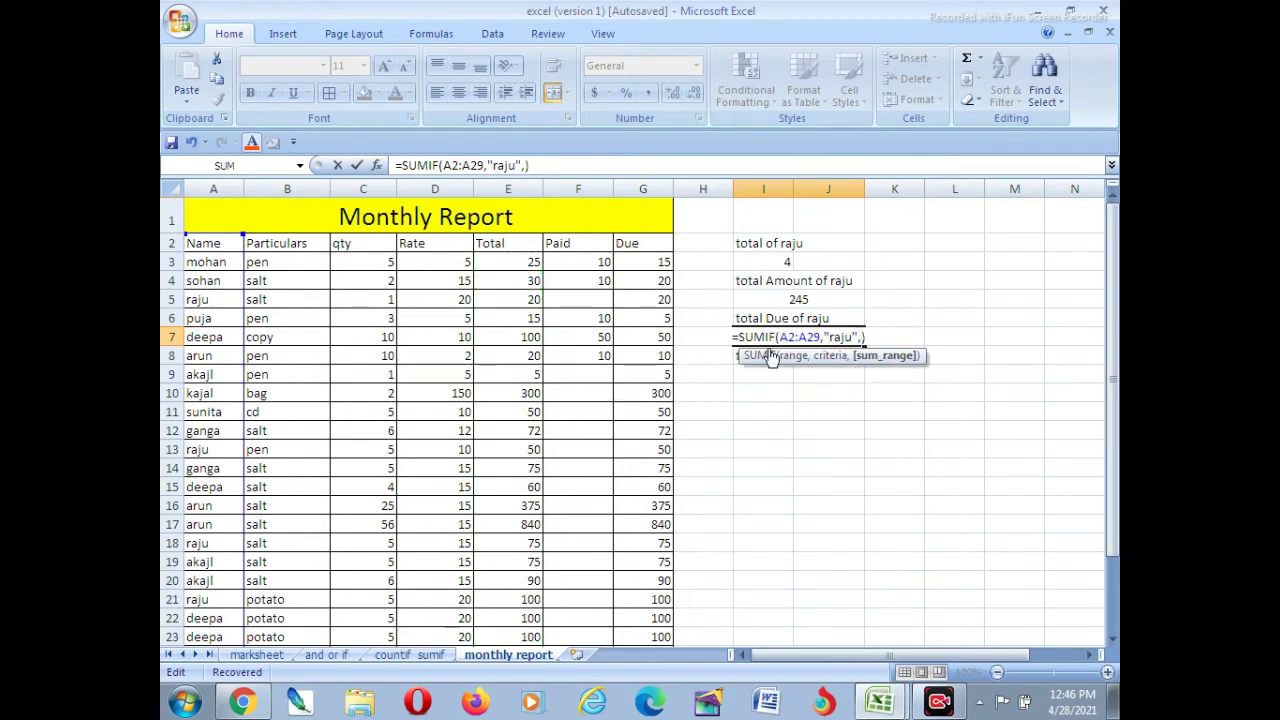
{"action": "left_click_drag", "start_coordinate": [646, 243], "coordinate": [672, 620]}
{"action": "key", "text": "Return"}
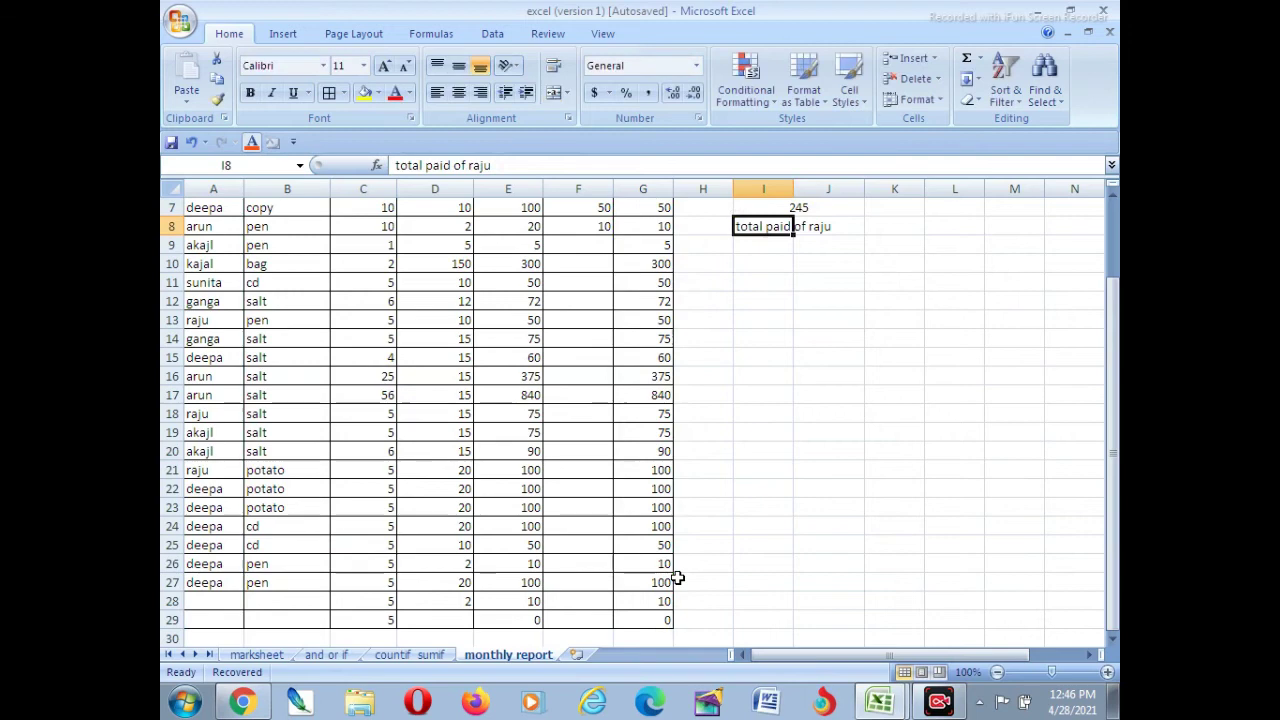
{"action": "scroll", "coordinate": [780, 420], "scroll_direction": "up", "scroll_amount": 2}
{"action": "left_click", "coordinate": [797, 408]}
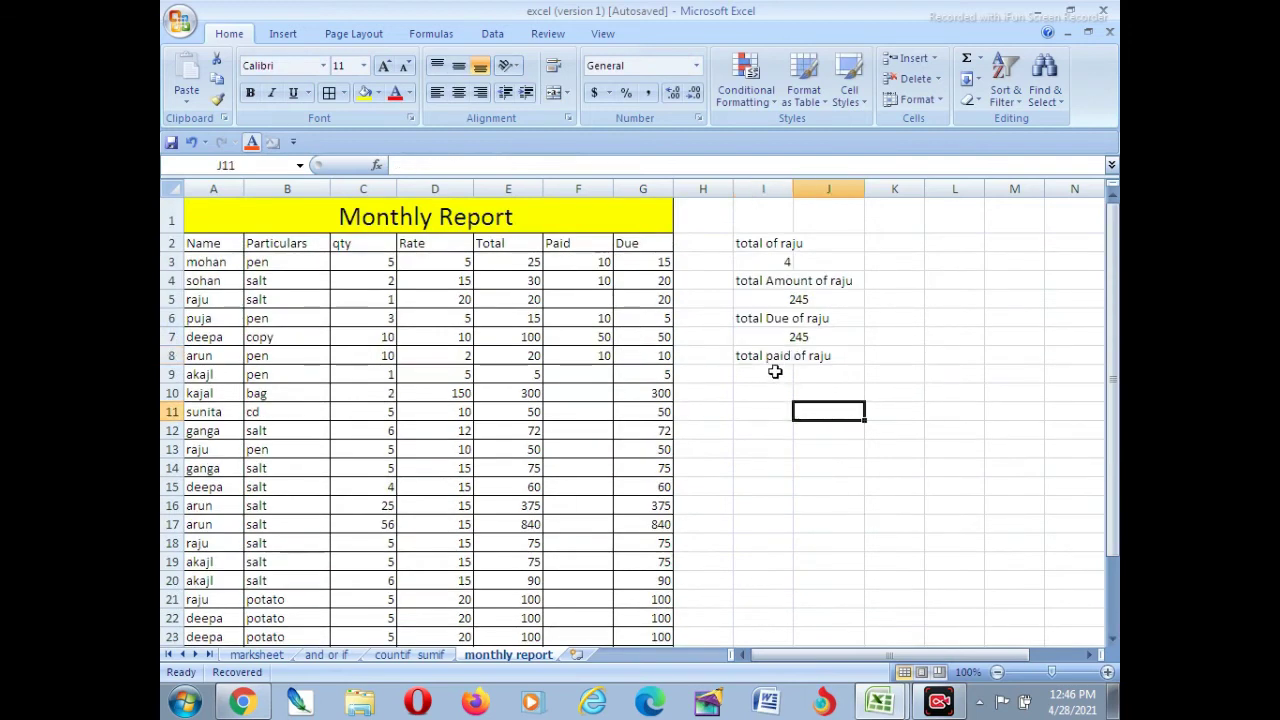
{"action": "left_click", "coordinate": [793, 336]}
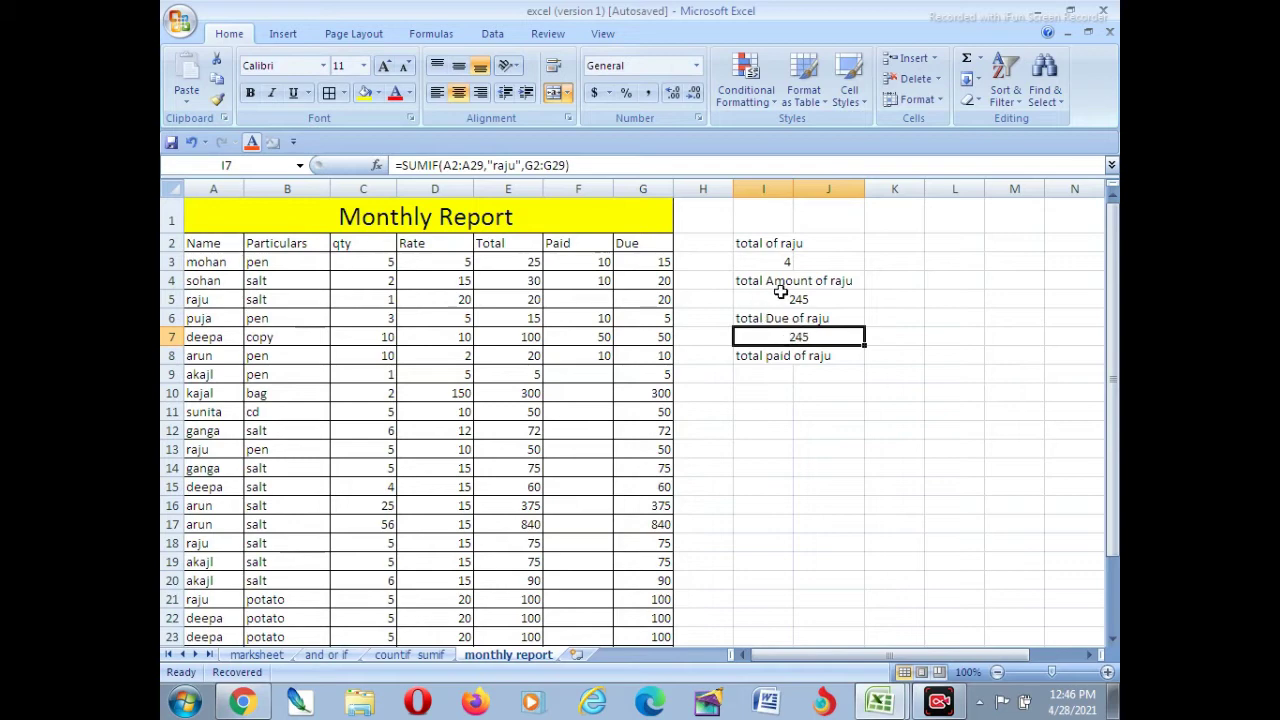
Enter 20 as the paid amount in F5, in the row of the summarised person
{"action": "left_click", "coordinate": [214, 298]}
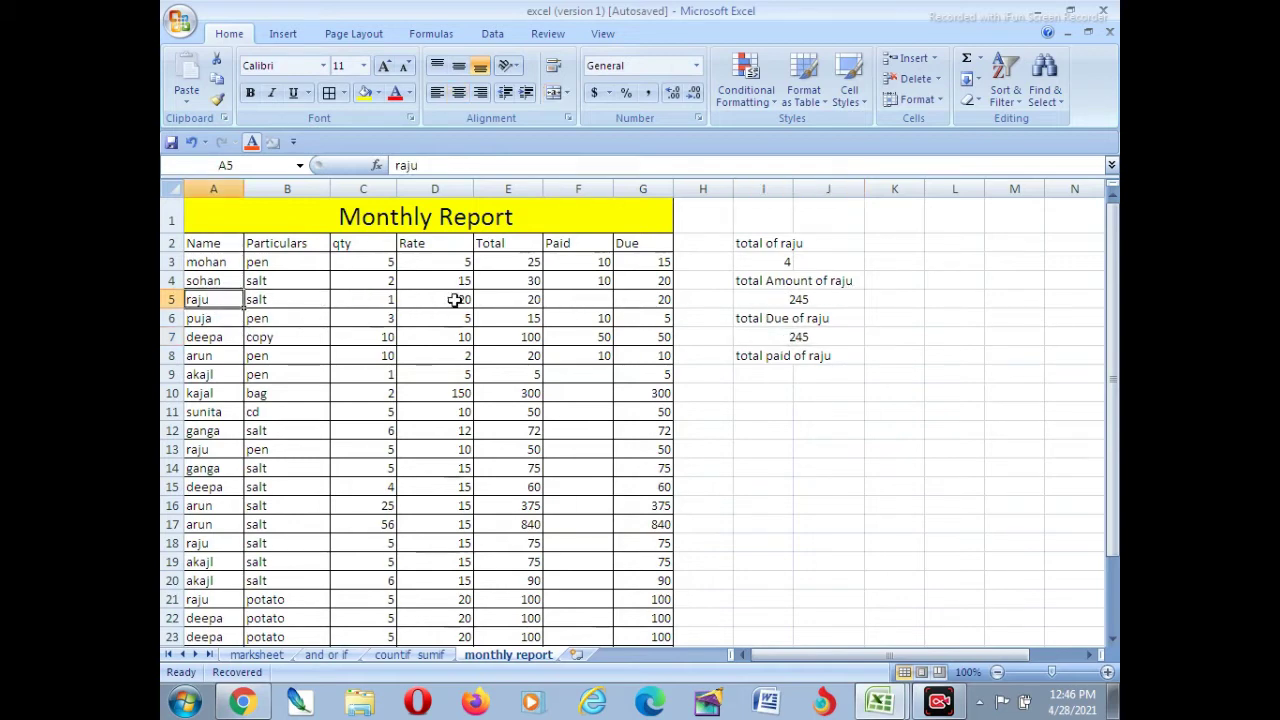
{"action": "key", "text": "Right"}
{"action": "key", "text": "Right"}
{"action": "key", "text": "Right"}
{"action": "key", "text": "Right"}
{"action": "key", "text": "Right"}
{"action": "key", "text": "Right"}
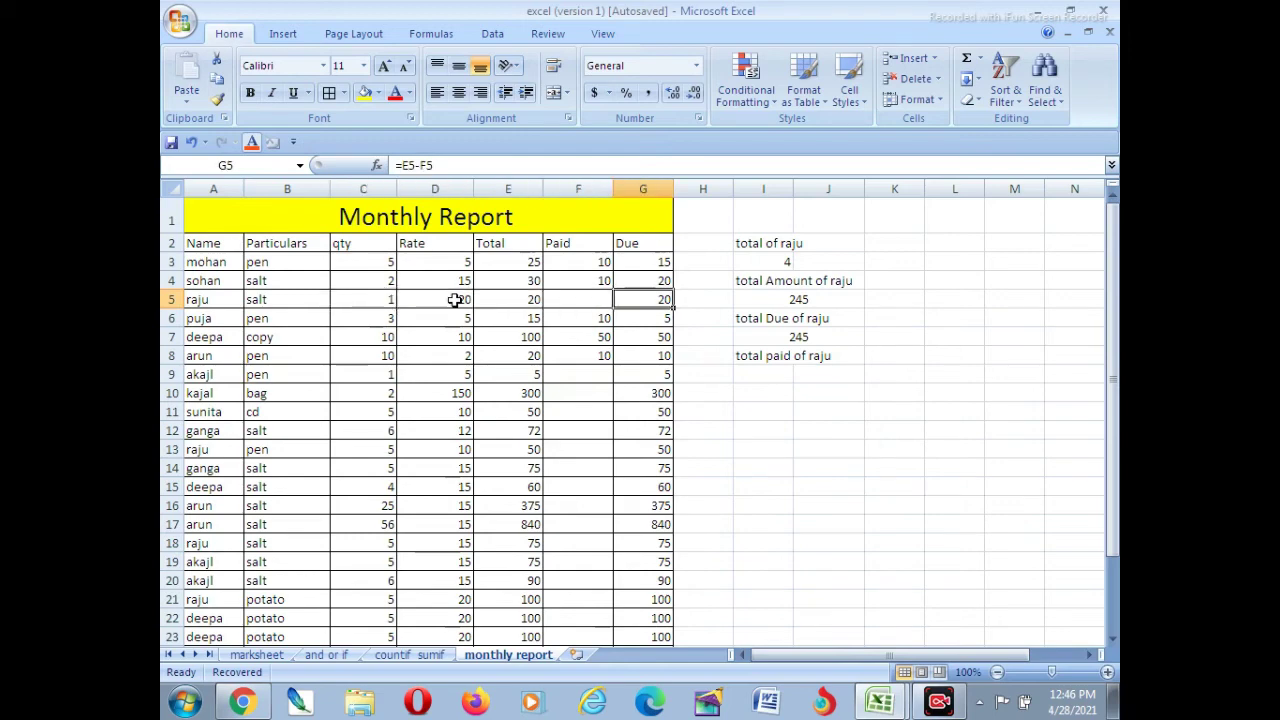
{"action": "key", "text": "Left"}
{"action": "key", "text": "Left"}
{"action": "key", "text": "Left"}
{"action": "key", "text": "Left"}
{"action": "key", "text": "Left"}
{"action": "key", "text": "Left"}
{"action": "key", "text": "Right"}
{"action": "key", "text": "Right"}
{"action": "key", "text": "Right"}
{"action": "key", "text": "Right"}
{"action": "key", "text": "Right"}
{"action": "key", "text": "Right"}
{"action": "key", "text": "Left"}
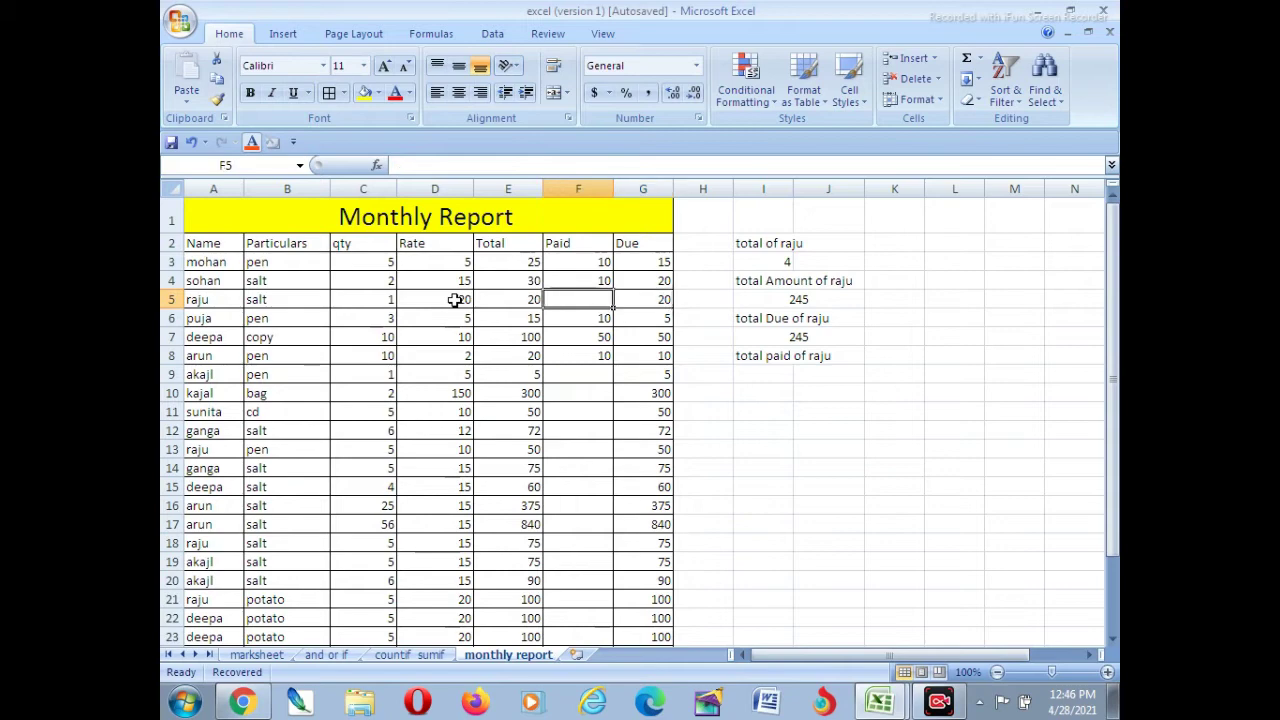
{"action": "type", "text": "20"}
{"action": "key", "text": "Return"}
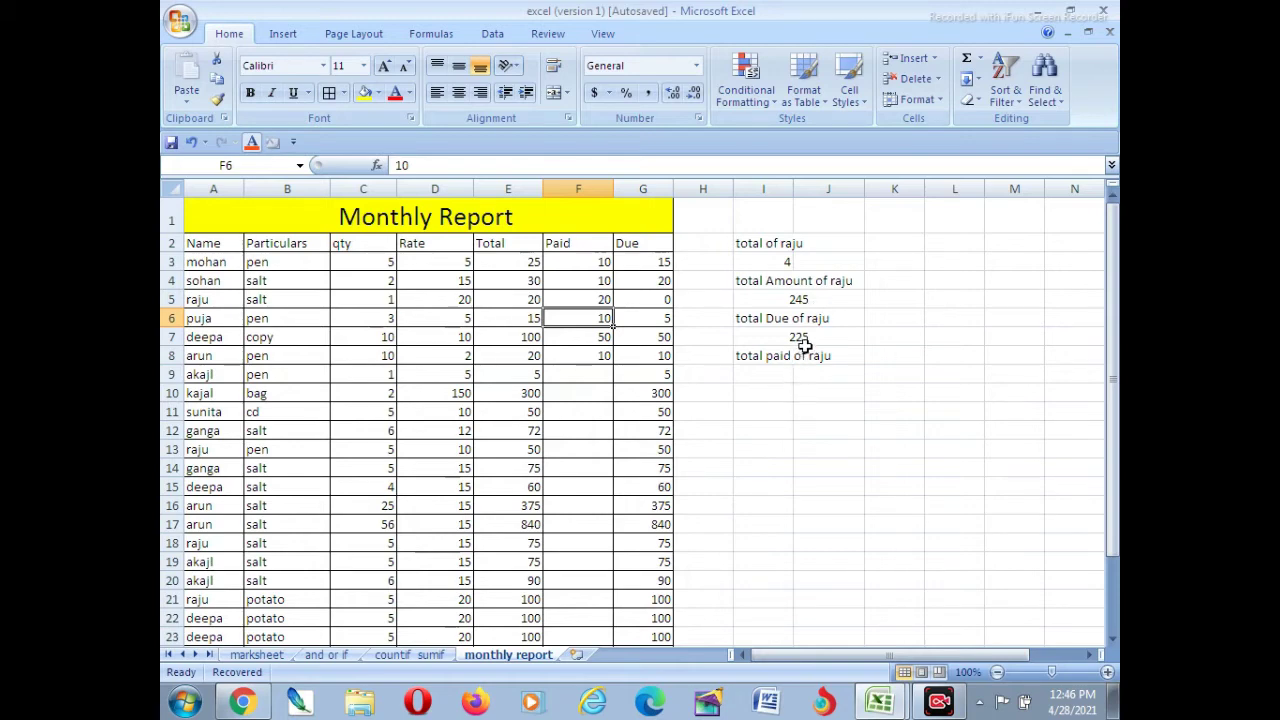
Merge and centre cells I9:J9 below the total paid label
{"action": "left_click", "coordinate": [762, 377]}
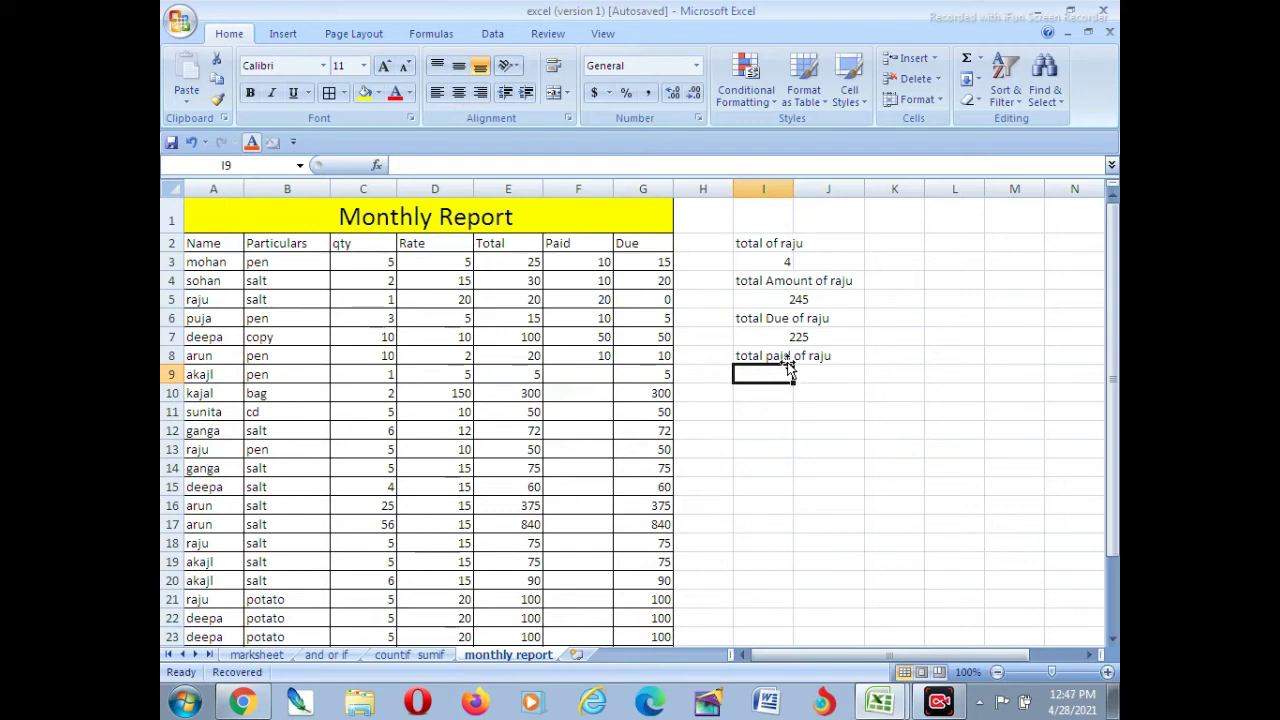
{"action": "key", "text": "shift+Right"}
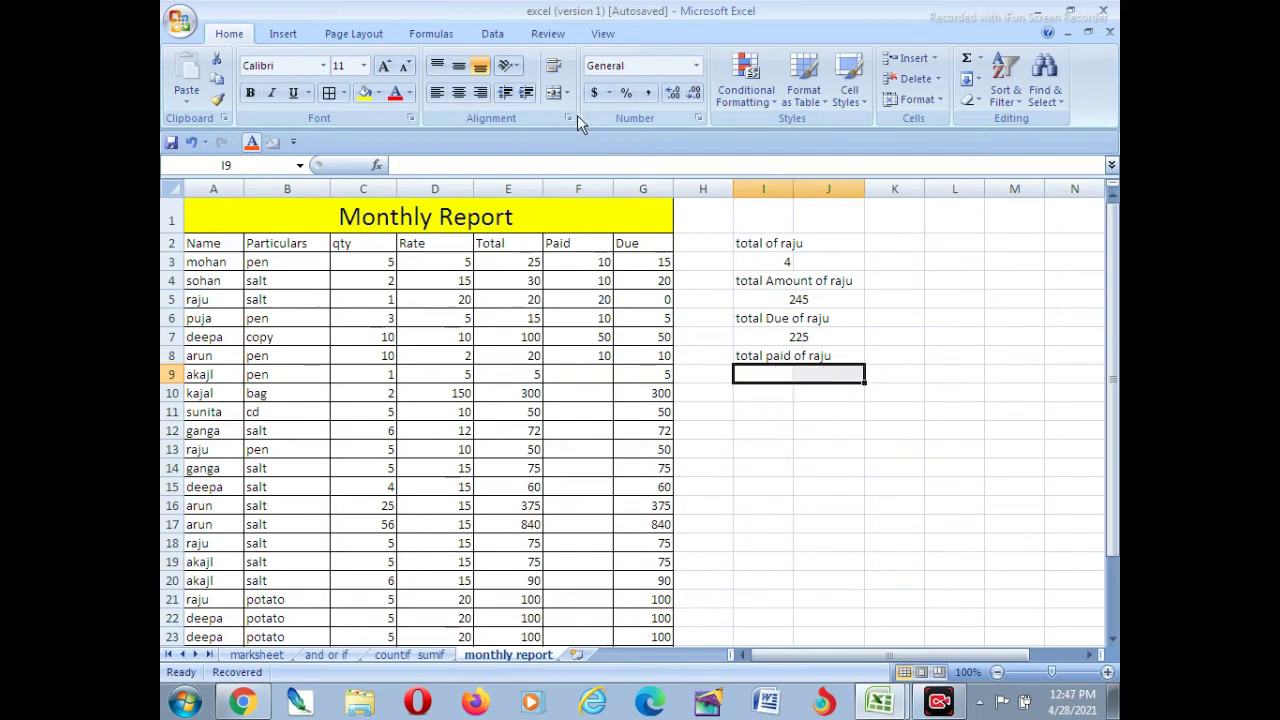
{"action": "left_click", "coordinate": [553, 92]}
Enter a SUMIF formula in I9 with range A2:A27, the summarised person's name as criterion and sum range G2:G29
{"action": "type", "text": "=sumif"}
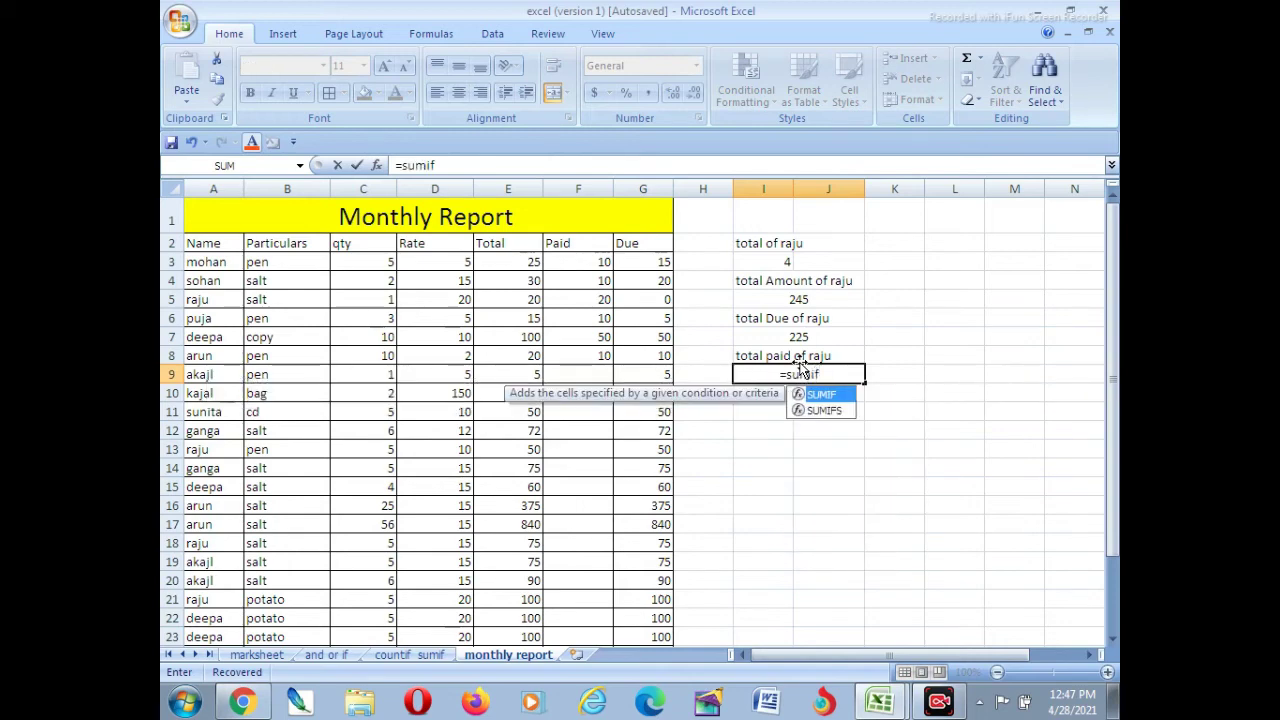
{"action": "type", "text": "("}
{"action": "left_click_drag", "start_coordinate": [200, 243], "coordinate": [186, 596]}
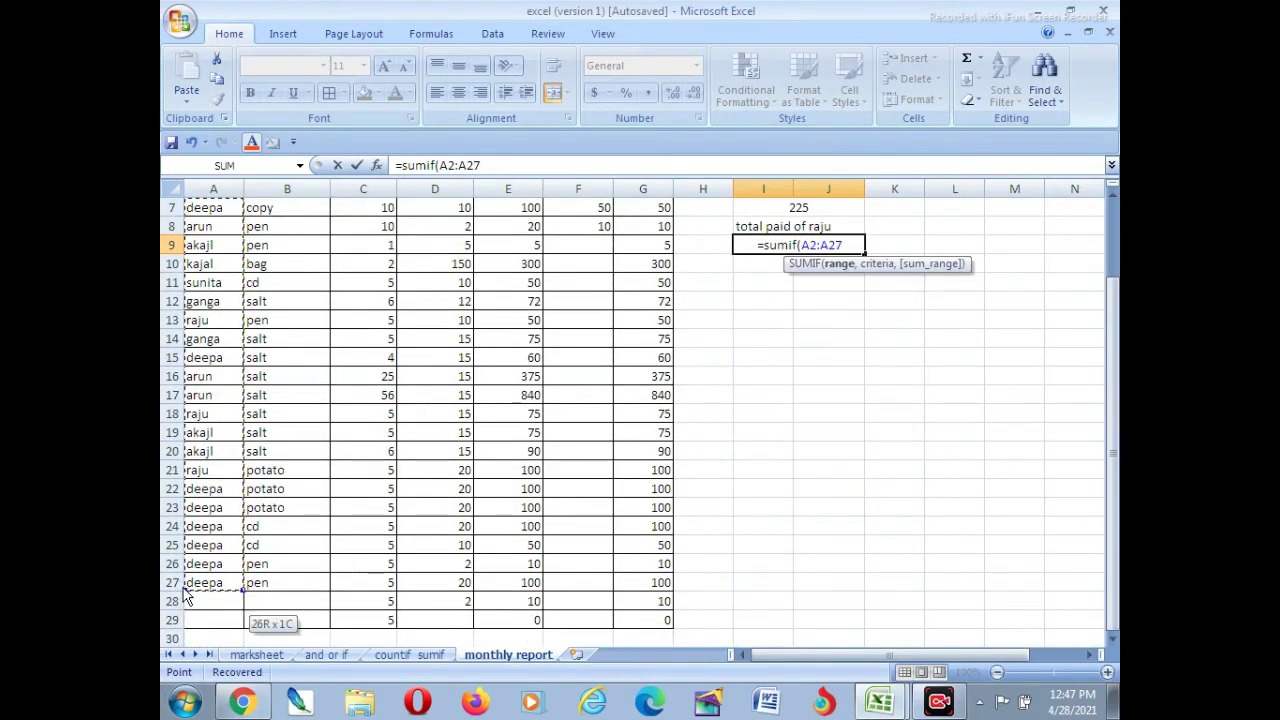
{"action": "type", "text": ",\"raju"}
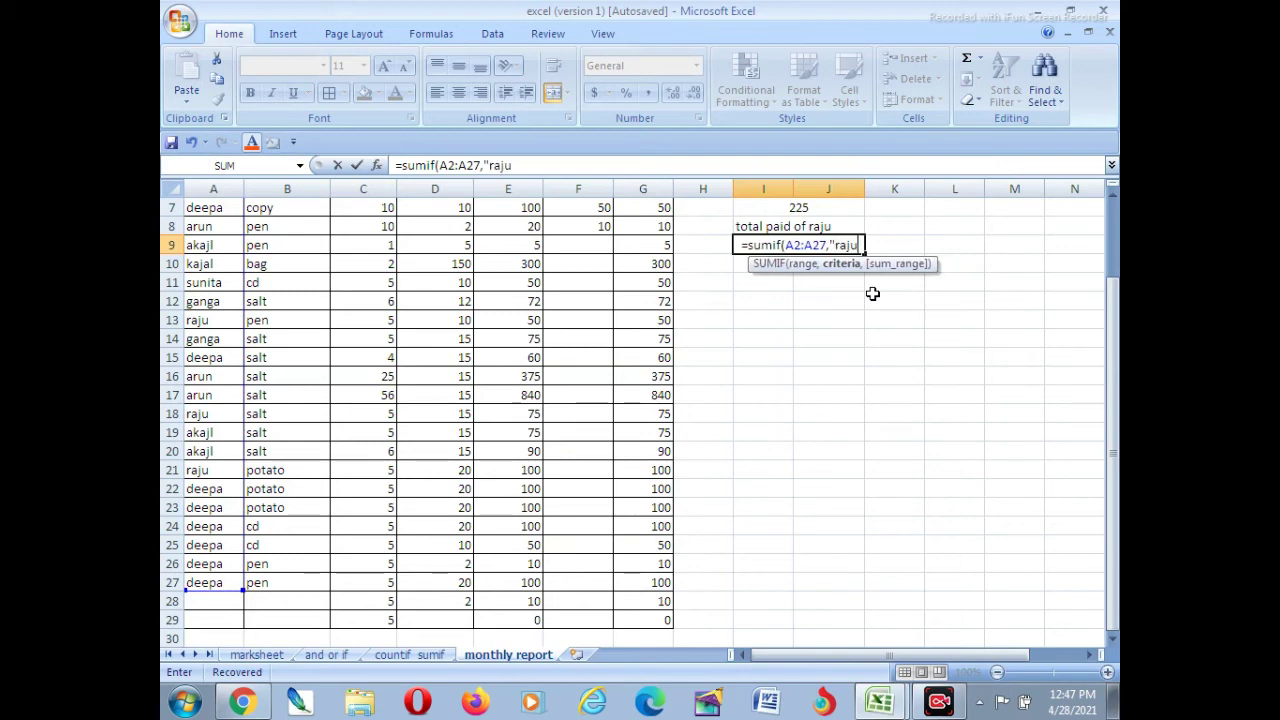
{"action": "type", "text": "\","}
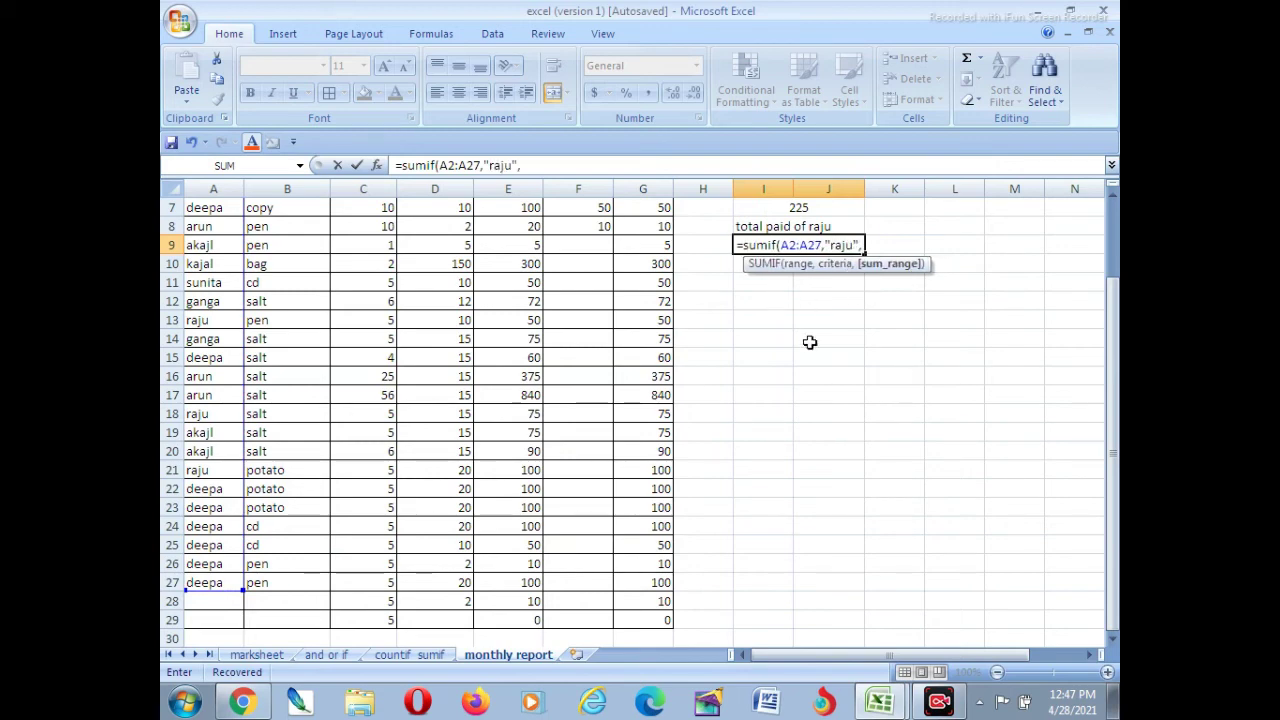
{"action": "scroll", "coordinate": [675, 362], "scroll_direction": "up", "scroll_amount": 2}
{"action": "left_click_drag", "start_coordinate": [652, 245], "coordinate": [647, 617]}
{"action": "type", "text": ")"}
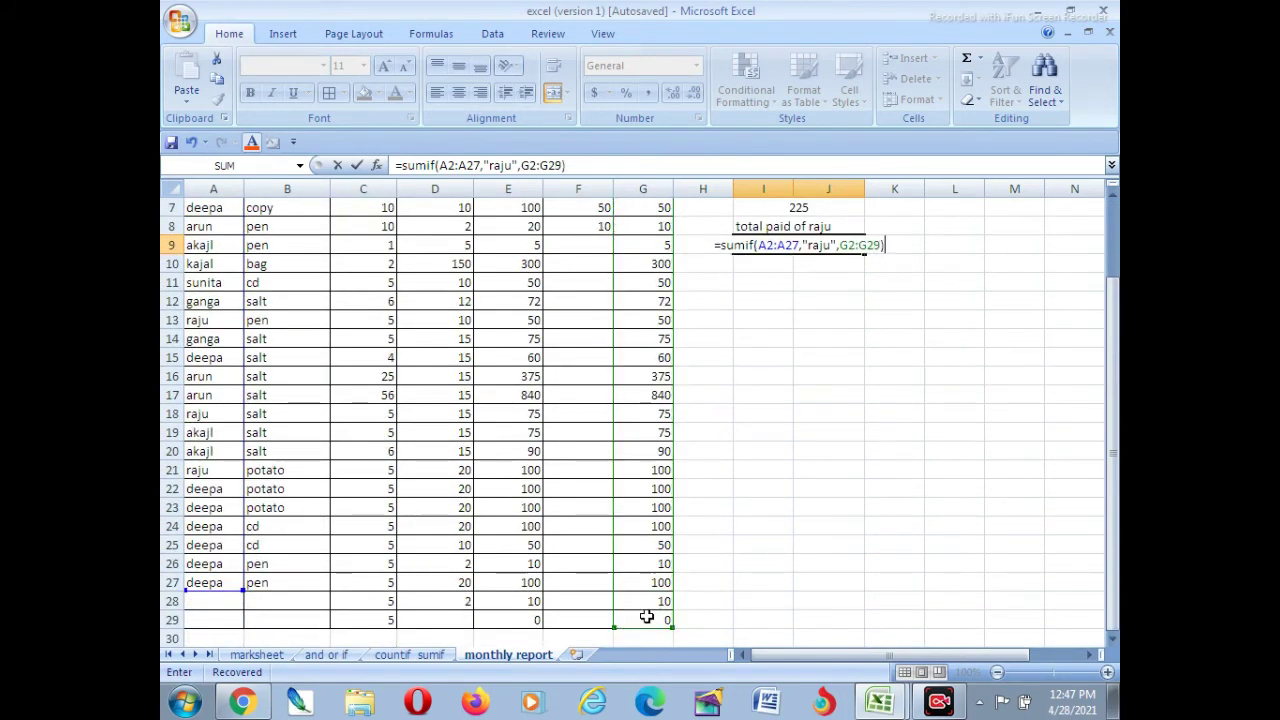
{"action": "key", "text": "Return"}
{"action": "scroll", "coordinate": [767, 475], "scroll_direction": "up", "scroll_amount": 1}
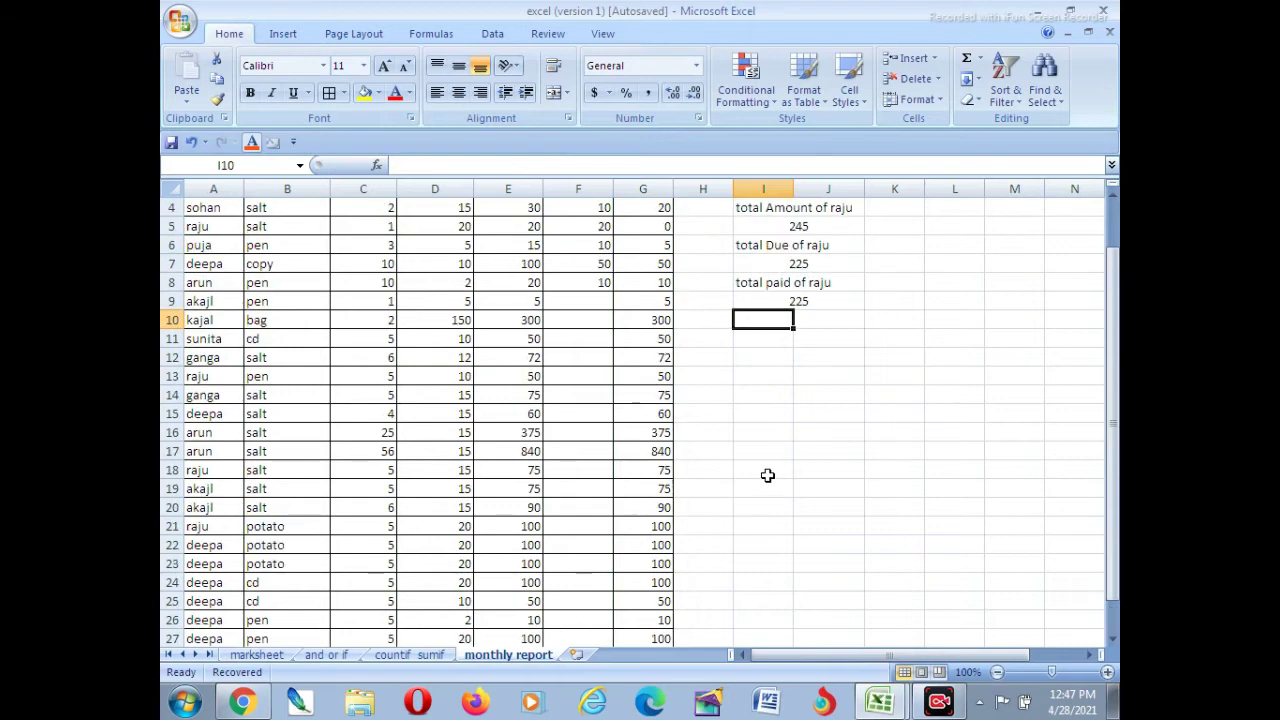
{"action": "scroll", "coordinate": [772, 476], "scroll_direction": "up", "scroll_amount": 1}
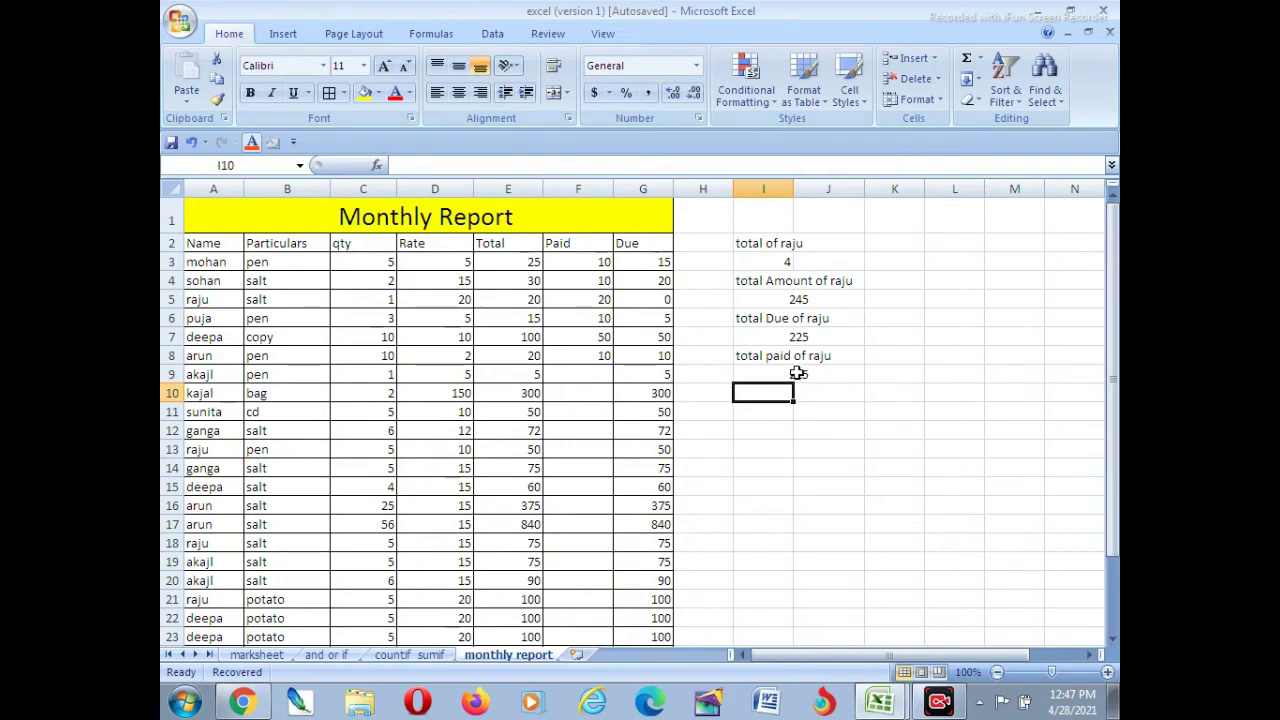
Replace the sum range of the SUMIF formula in I9 with the Paid column, starting at F2
{"action": "left_click", "coordinate": [797, 376]}
{"action": "double_click", "coordinate": [800, 374]}
{"action": "left_click", "coordinate": [881, 374]}
{"action": "key", "text": "BackSpace"}
{"action": "key", "text": "BackSpace"}
{"action": "key", "text": "BackSpace"}
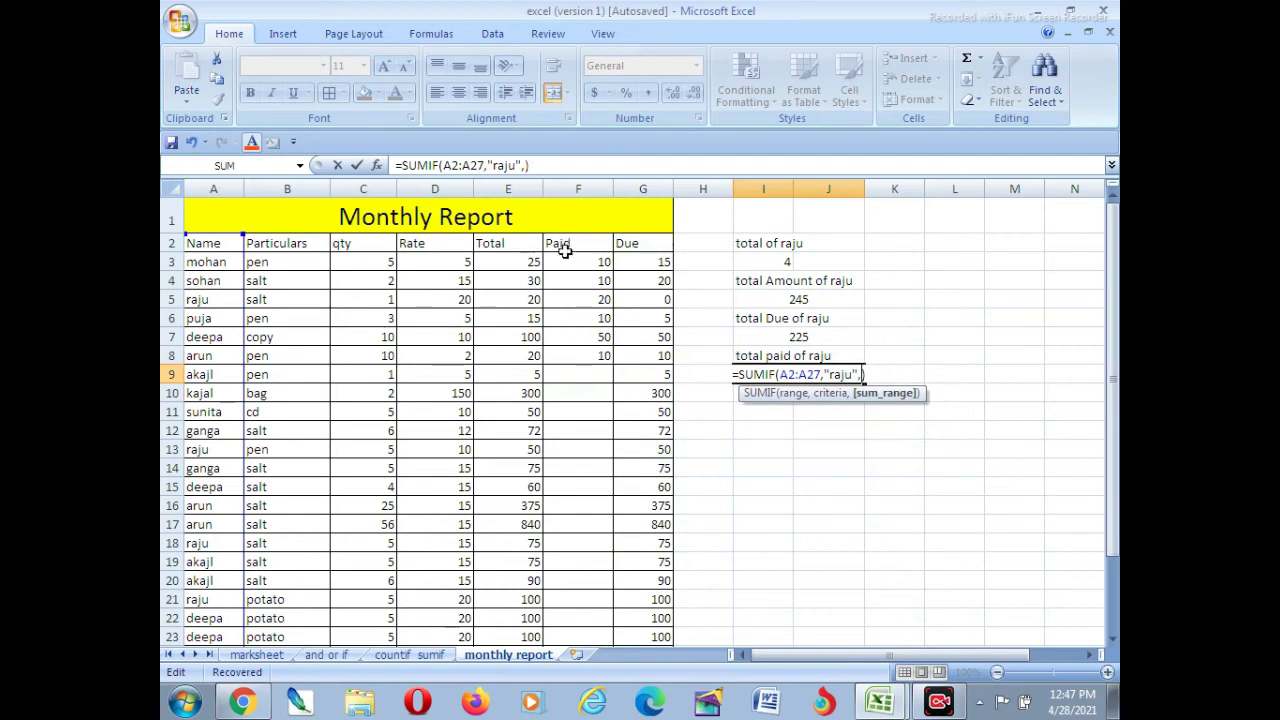
{"action": "left_click_drag", "start_coordinate": [569, 242], "coordinate": [605, 612]}
{"action": "key", "text": "Return"}
{"action": "scroll", "coordinate": [724, 509], "scroll_direction": "up", "scroll_amount": 2}
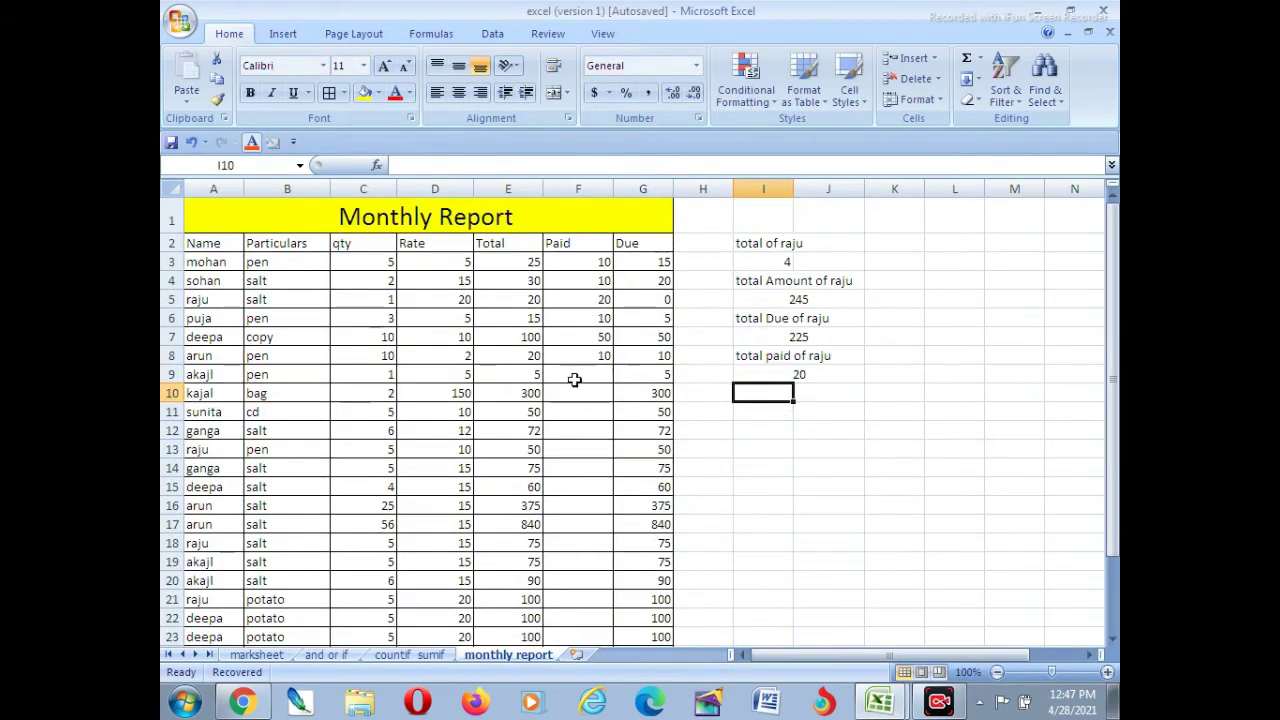
Enter 50 as the paid amount in F21, in the summarised person's potato row
{"action": "scroll", "coordinate": [254, 456], "scroll_direction": "down", "scroll_amount": 2}
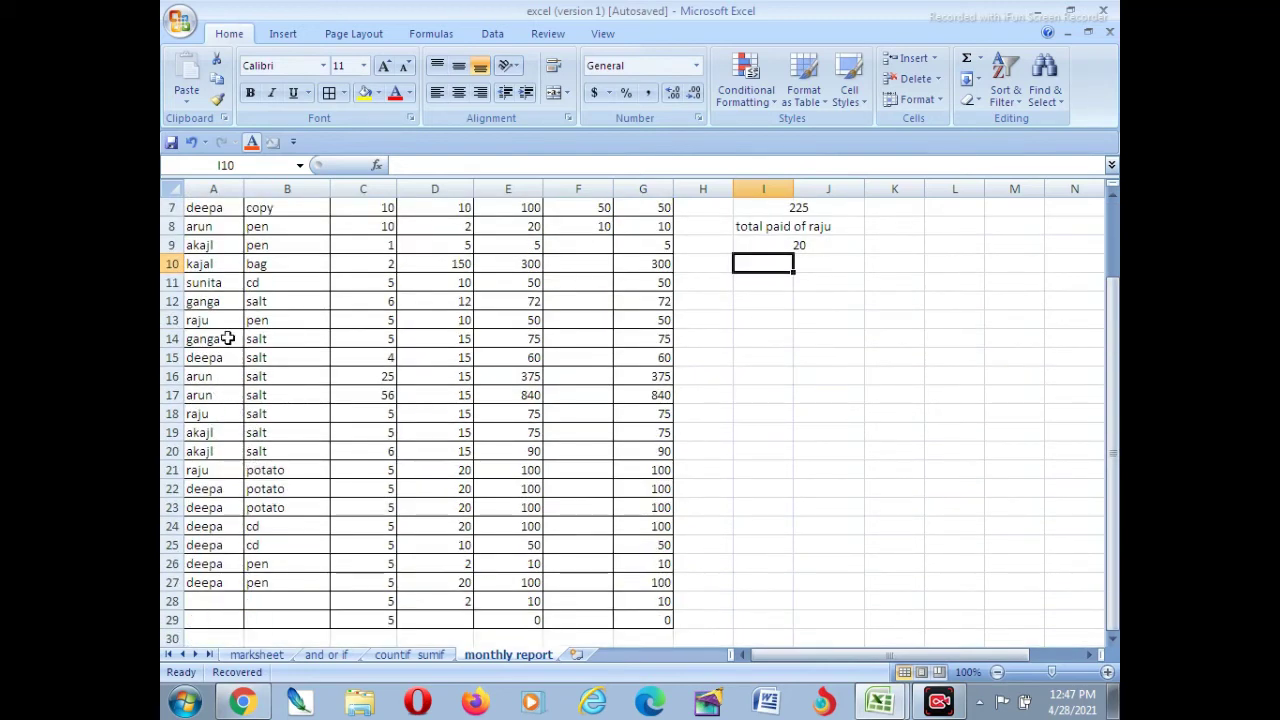
{"action": "scroll", "coordinate": [222, 256], "scroll_direction": "up", "scroll_amount": 2}
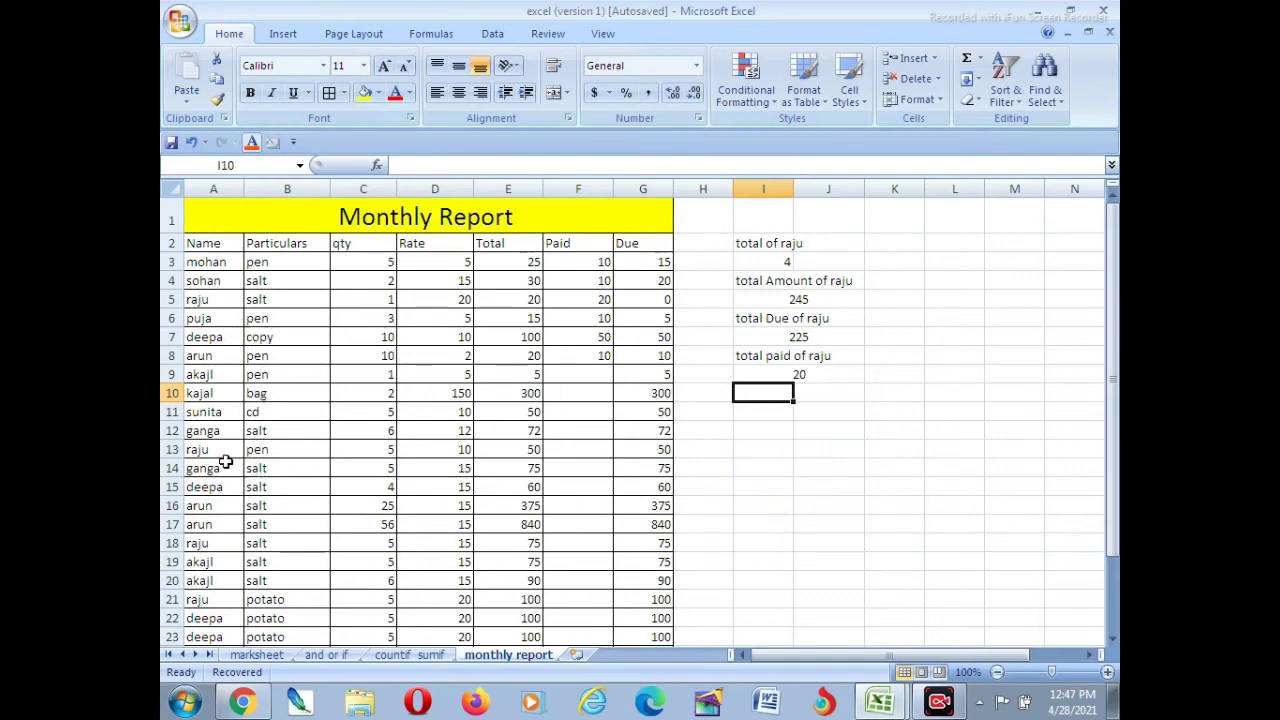
{"action": "left_click", "coordinate": [230, 599]}
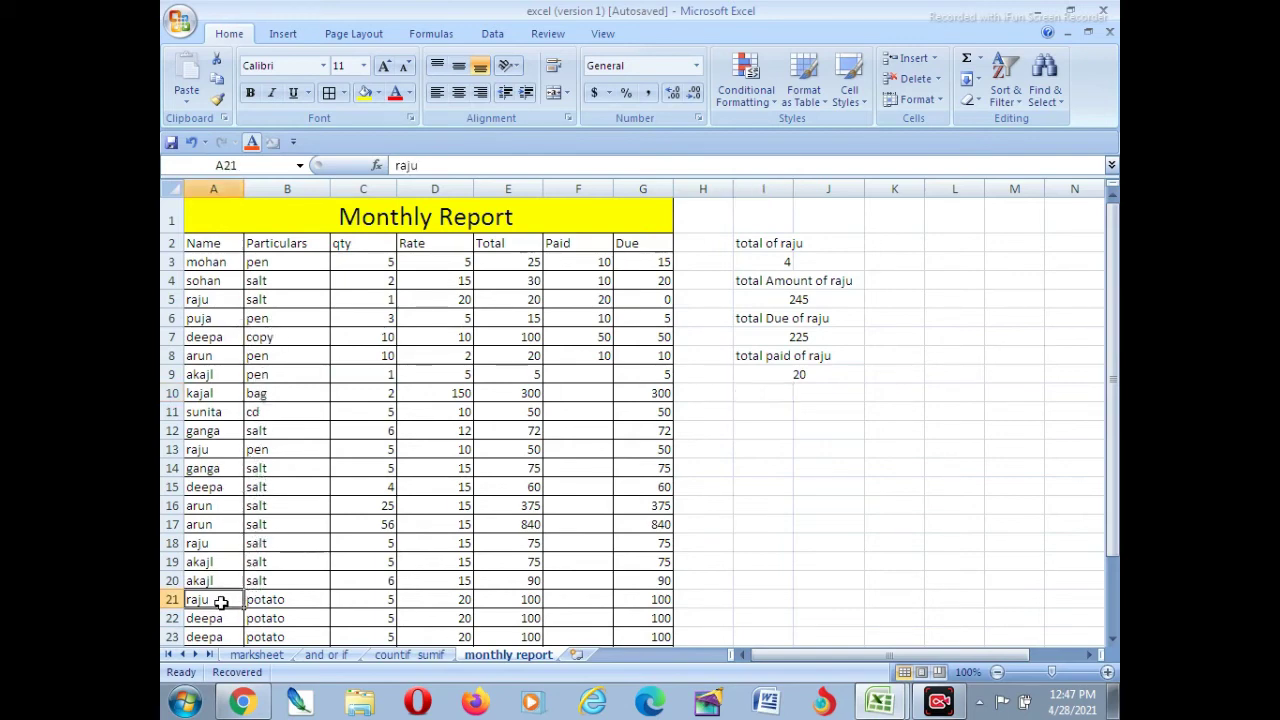
{"action": "key", "text": "Right"}
{"action": "key", "text": "Right"}
{"action": "key", "text": "Right"}
{"action": "key", "text": "Right"}
{"action": "key", "text": "Right"}
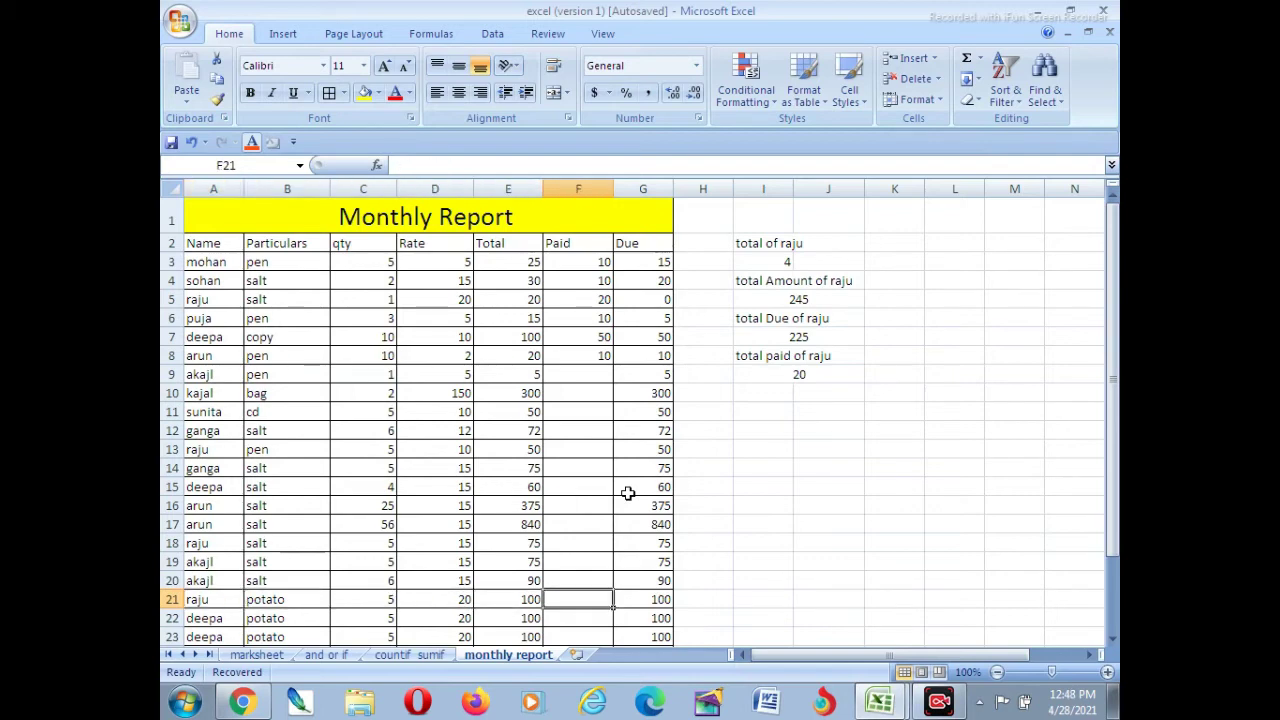
{"action": "type", "text": "50"}
{"action": "key", "text": "Return"}
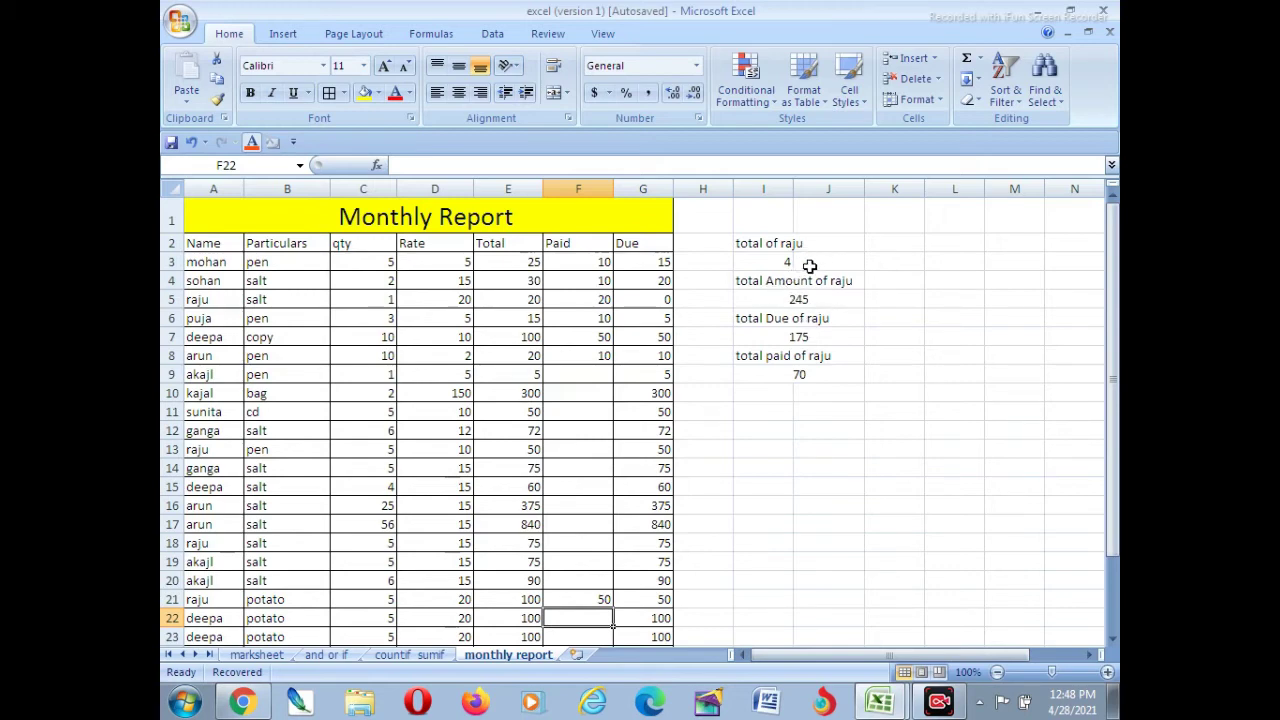
Merge and centre cells I3:J3, which hold the COUNTIF result
{"action": "left_click_drag", "start_coordinate": [778, 260], "coordinate": [828, 260]}
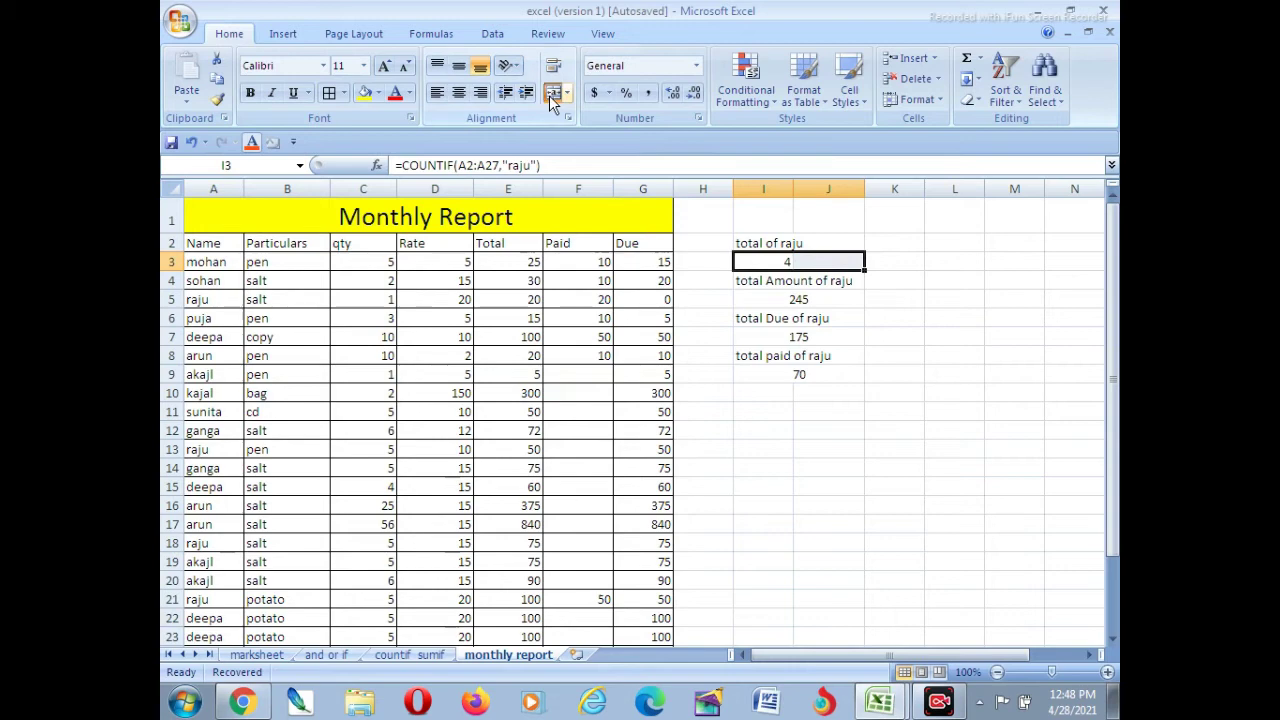
{"action": "left_click", "coordinate": [553, 92]}
{"action": "left_click", "coordinate": [805, 298]}
Fill the count, total amount and total due labels in I2:J2, I4:J4 and I6:J6 with yellow
{"action": "left_click", "coordinate": [800, 243]}
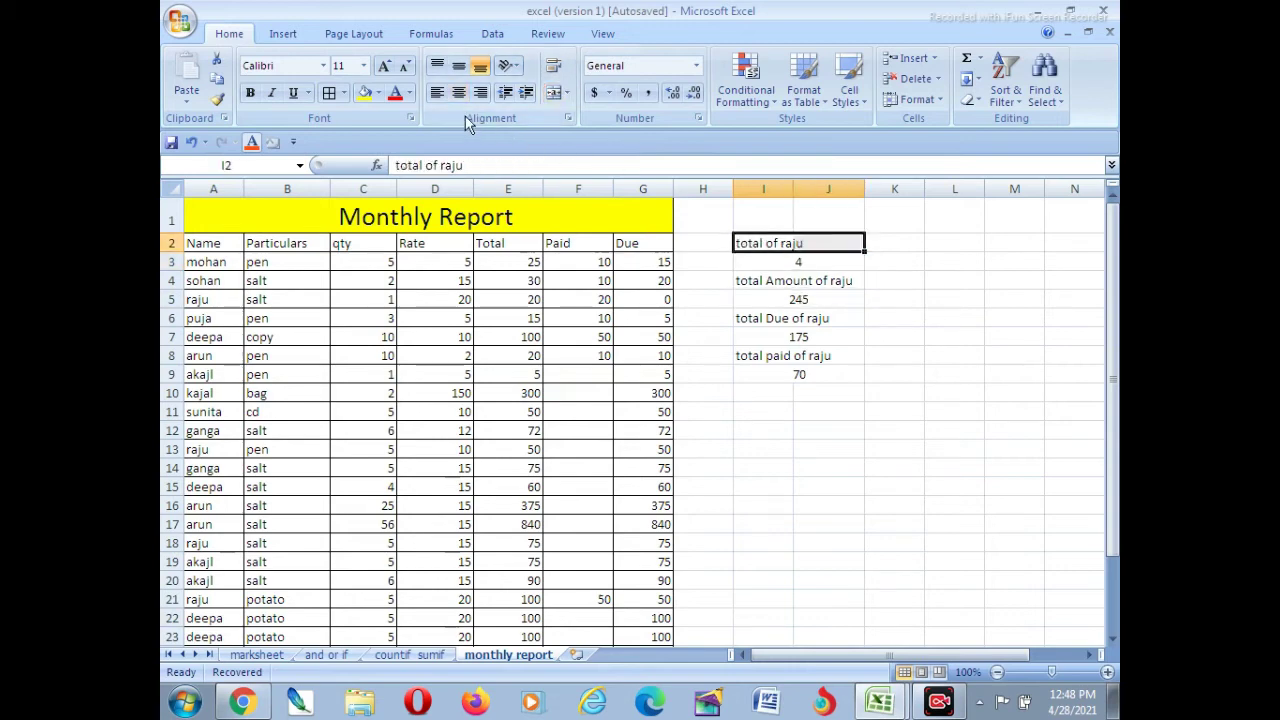
{"action": "left_click", "coordinate": [368, 93]}
{"action": "left_click_drag", "start_coordinate": [745, 280], "coordinate": [826, 280]}
{"action": "left_click", "coordinate": [368, 93]}
{"action": "left_click_drag", "start_coordinate": [745, 318], "coordinate": [826, 318]}
{"action": "left_click", "coordinate": [368, 93]}
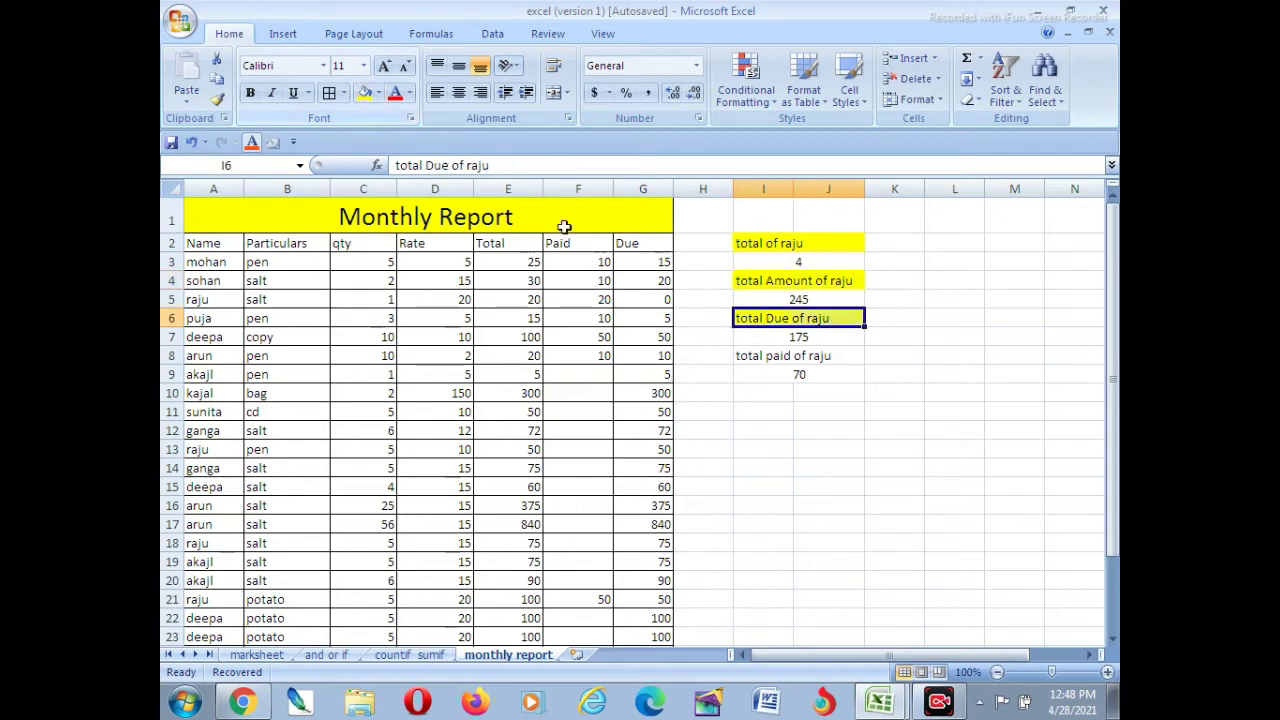
{"action": "left_click_drag", "start_coordinate": [758, 352], "coordinate": [815, 337]}
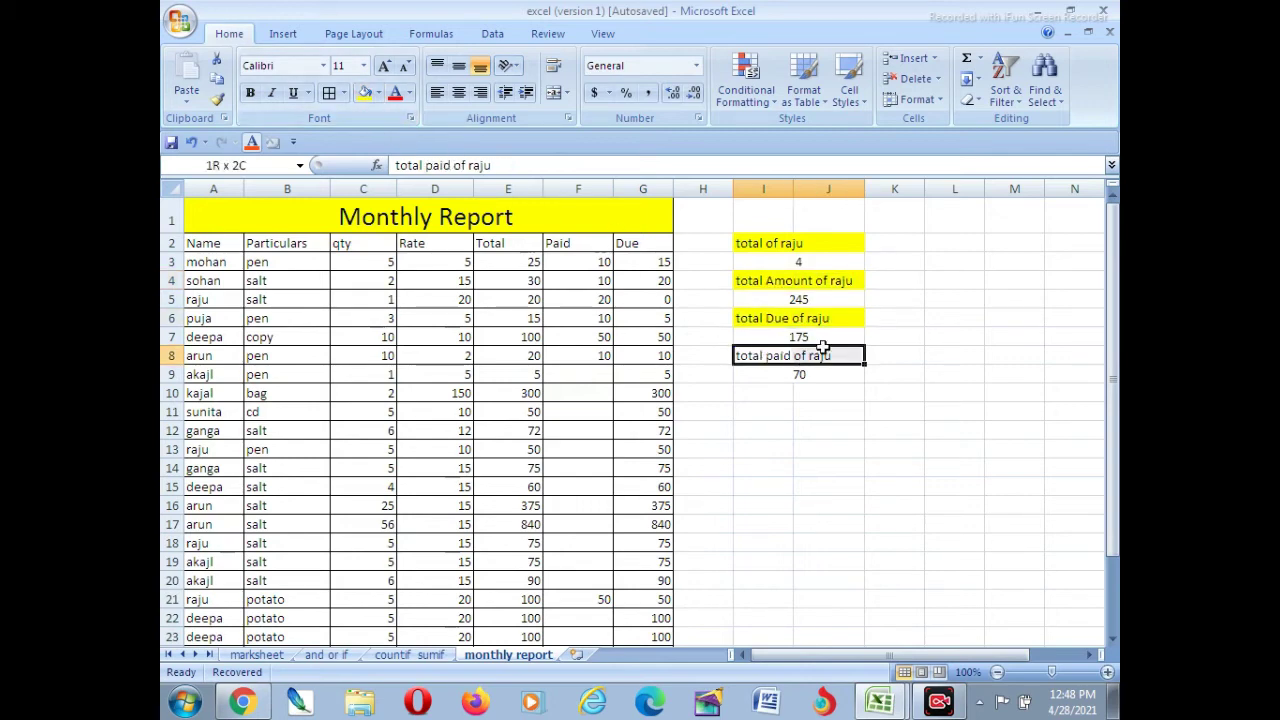
{"action": "left_click", "coordinate": [368, 93]}
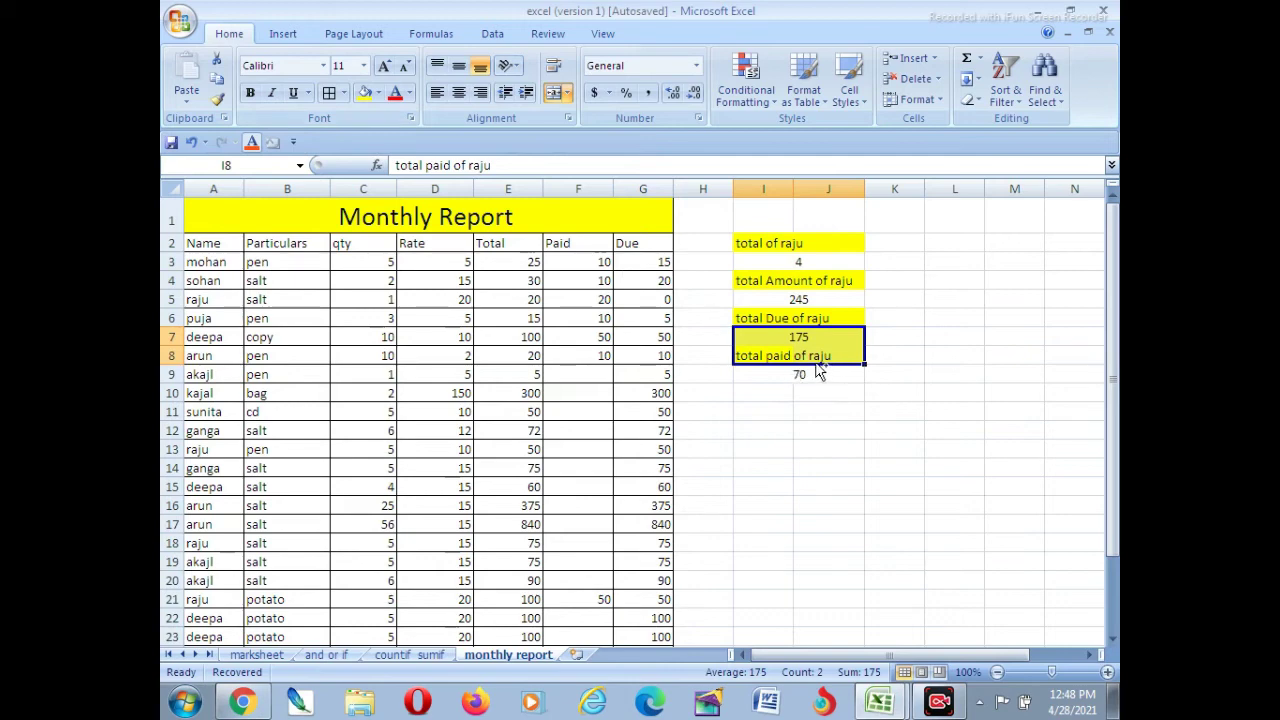
{"action": "key", "text": "ctrl+z"}
{"action": "left_click", "coordinate": [872, 405]}
Fill the total paid label cells I8:J8 with yellow
{"action": "left_click_drag", "start_coordinate": [767, 355], "coordinate": [840, 355]}
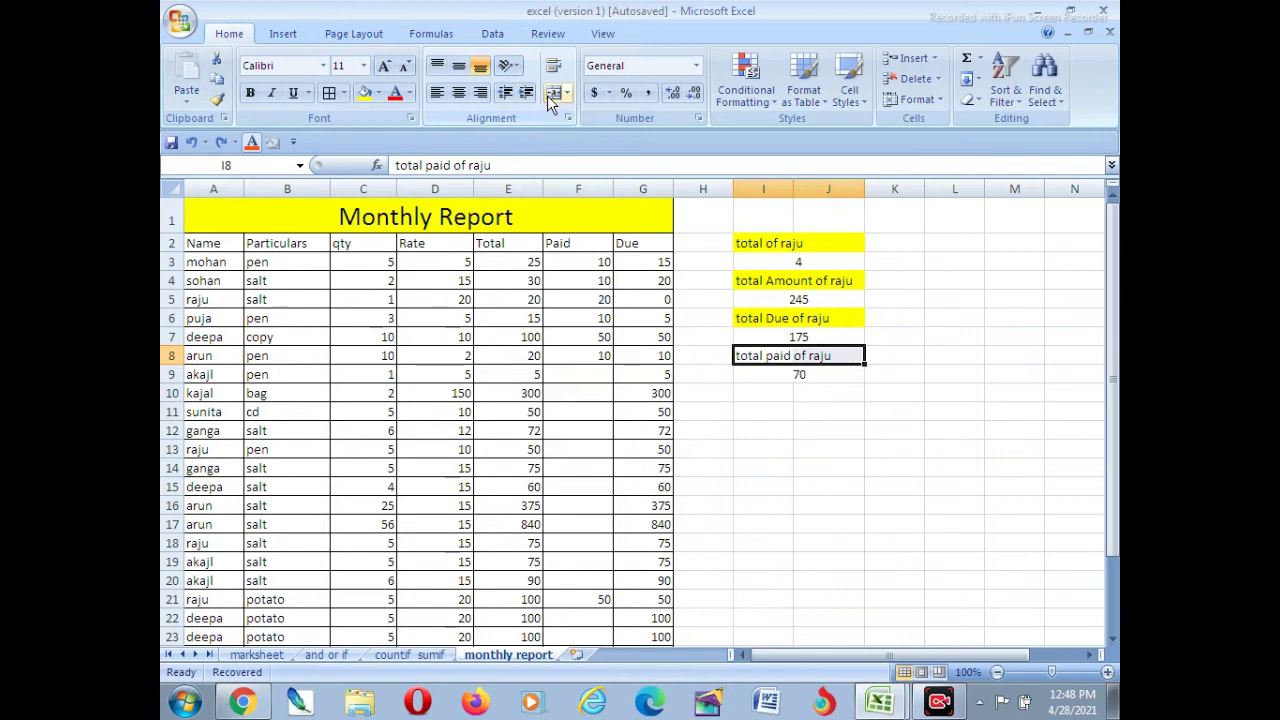
{"action": "left_click", "coordinate": [364, 92]}
{"action": "left_click", "coordinate": [767, 423]}
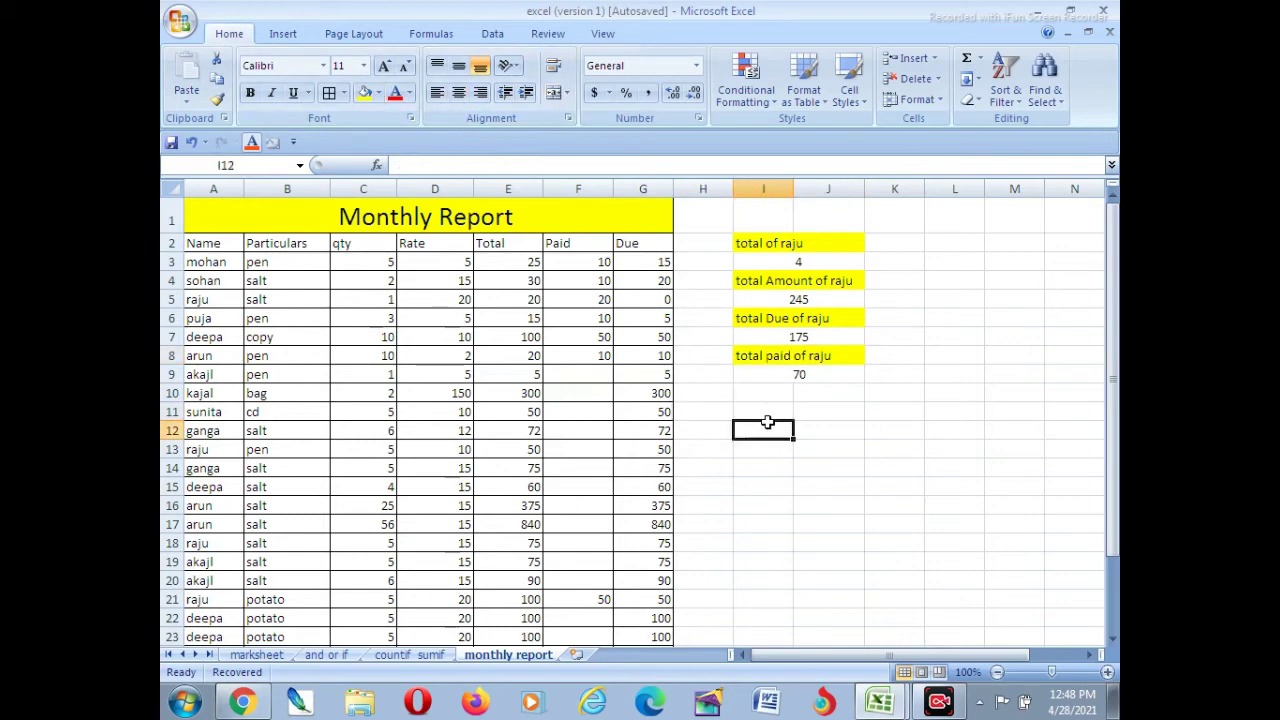
Enter the labels "total of pen" in I12 and "total Amount of pen" in I14
{"action": "type", "text": "total"}
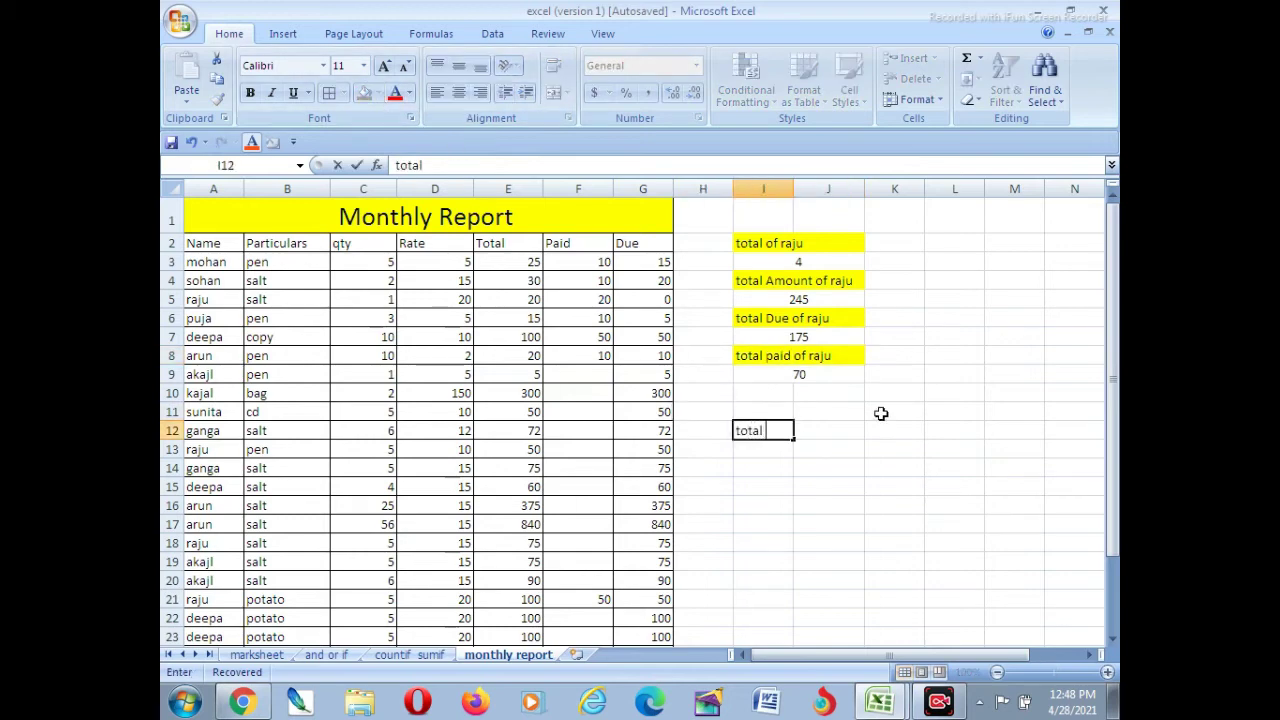
{"action": "type", "text": " of pen"}
{"action": "key", "text": "Return"}
{"action": "key", "text": "Return"}
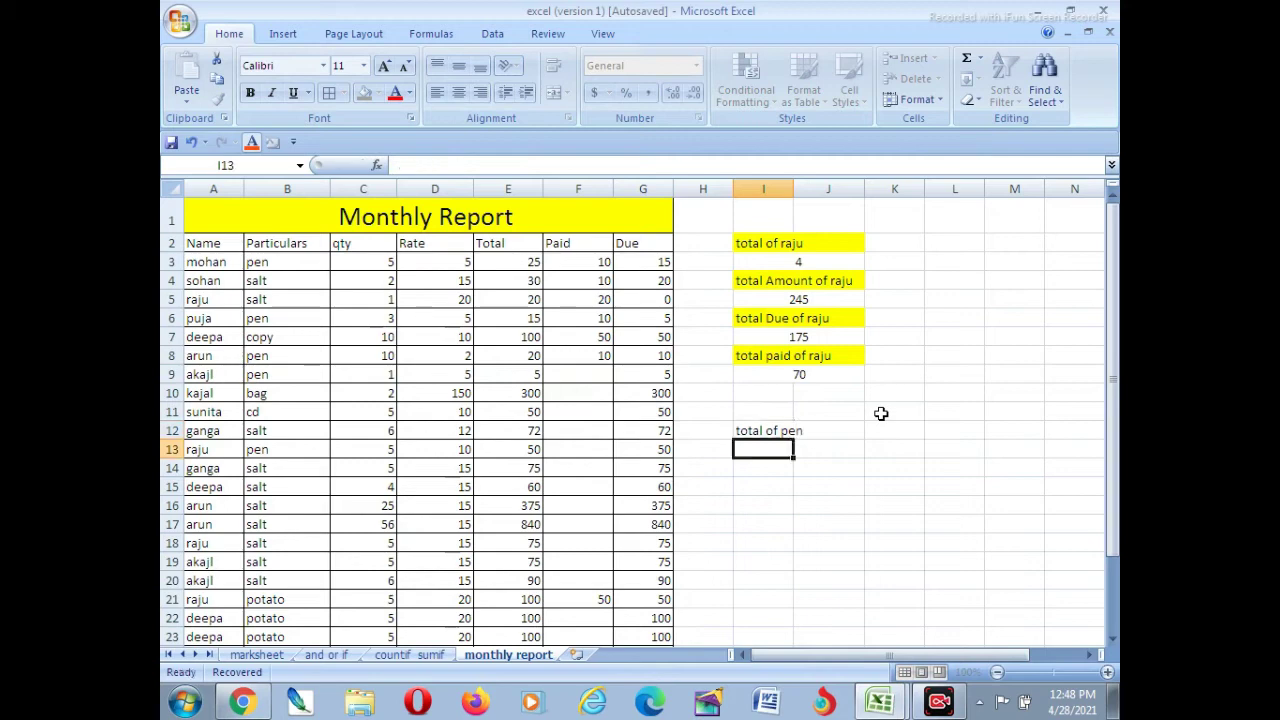
{"action": "type", "text": "tot"}
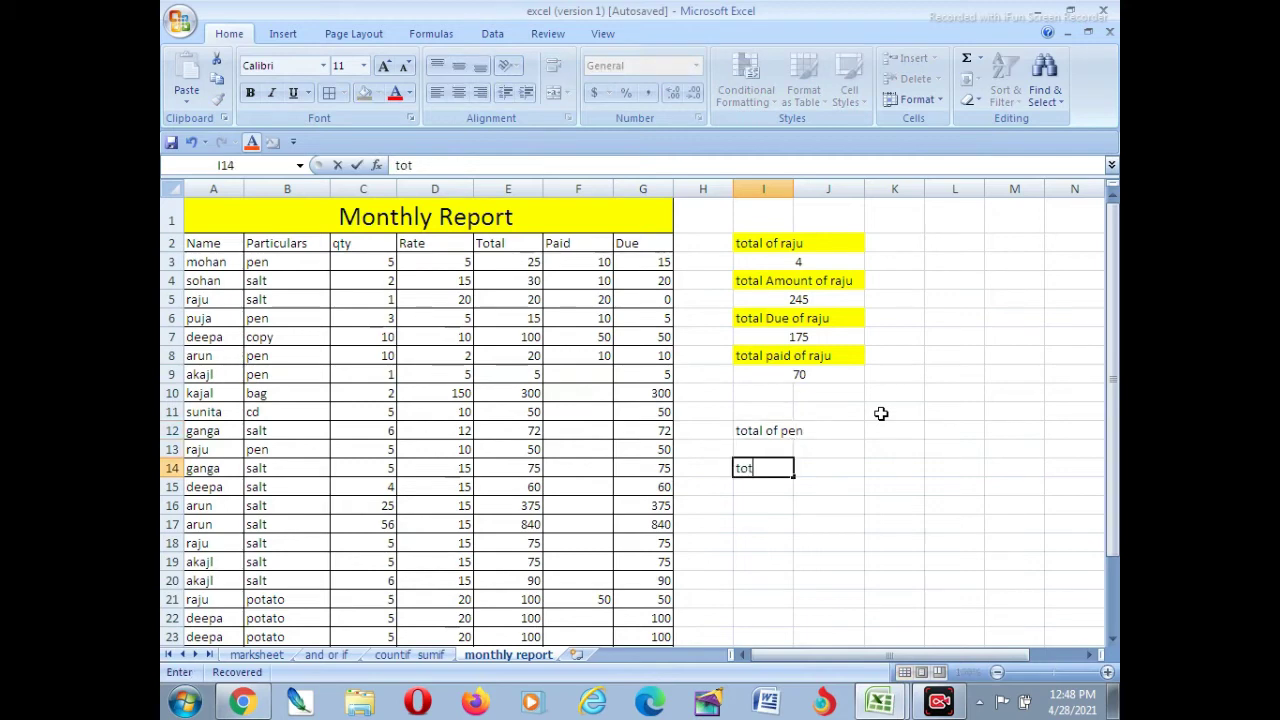
{"action": "type", "text": "al Amount of pe"}
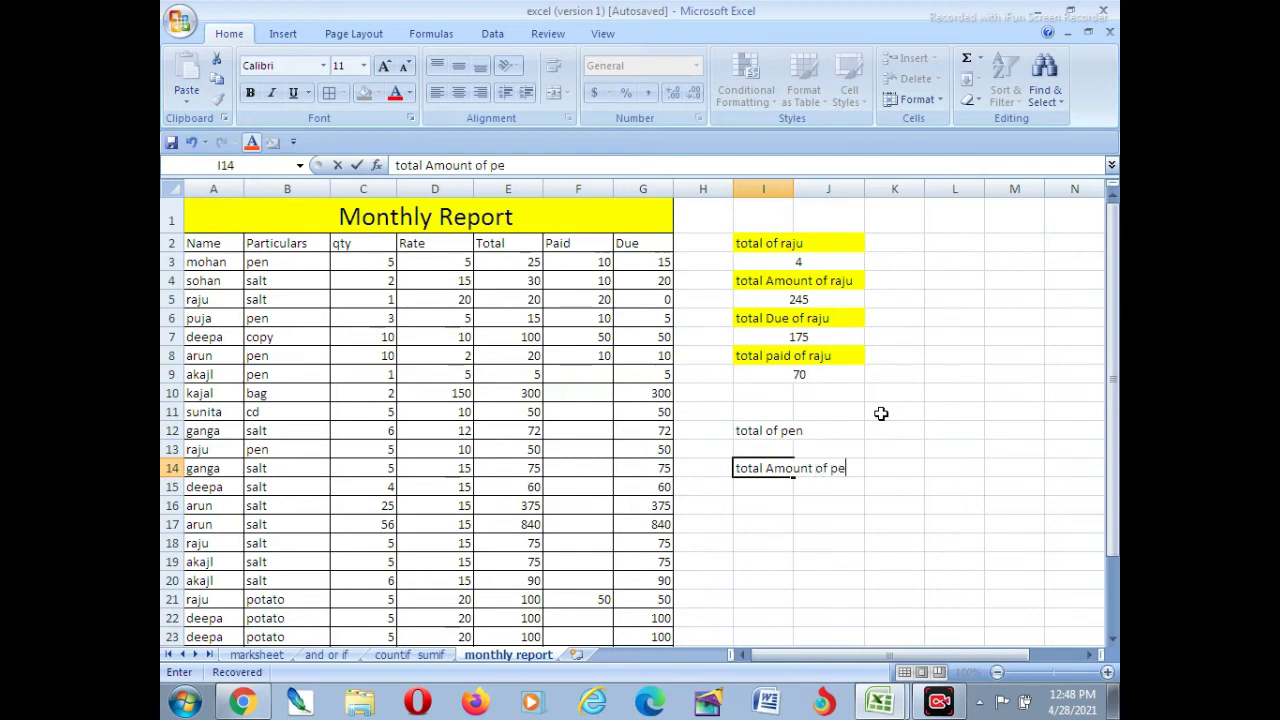
{"action": "type", "text": "n"}
{"action": "key", "text": "Return"}
{"action": "key", "text": "Return"}
Enter the labels "total Due of pen" in I16 and "total paid of pen" in I18
{"action": "type", "text": "total Due of pe"}
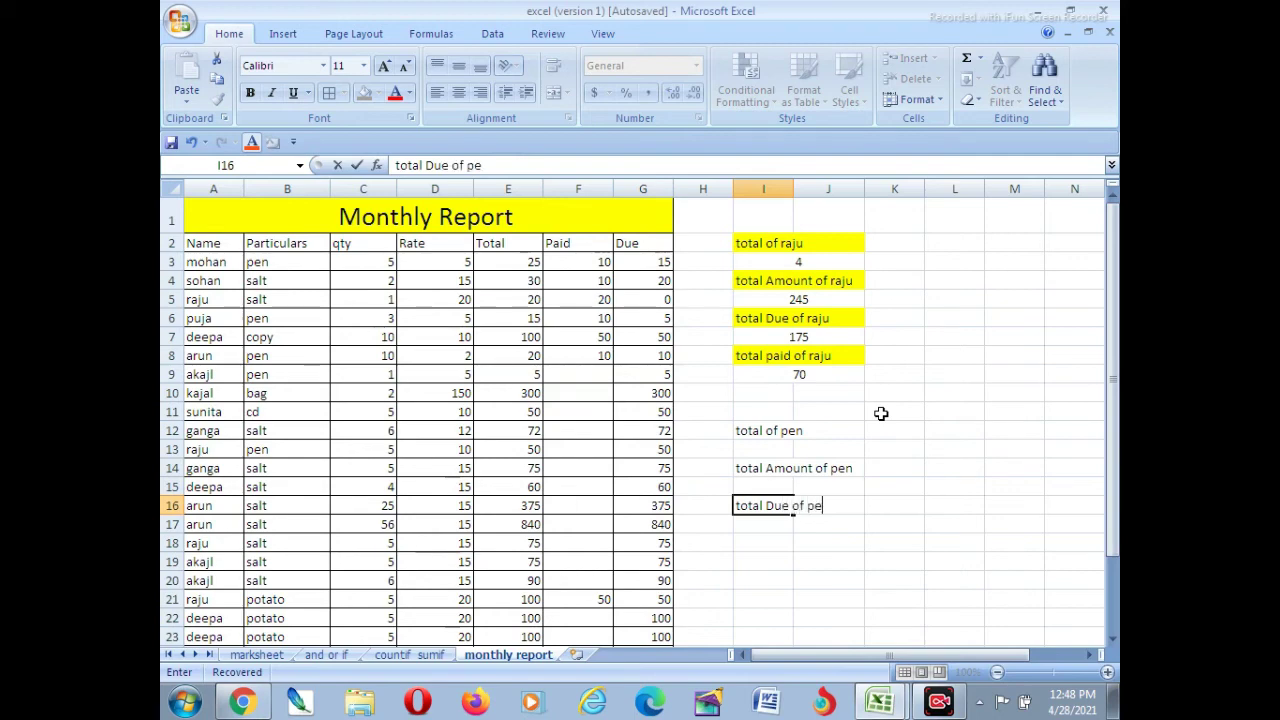
{"action": "type", "text": "n"}
{"action": "key", "text": "Return"}
{"action": "key", "text": "Return"}
{"action": "type", "text": "paid"}
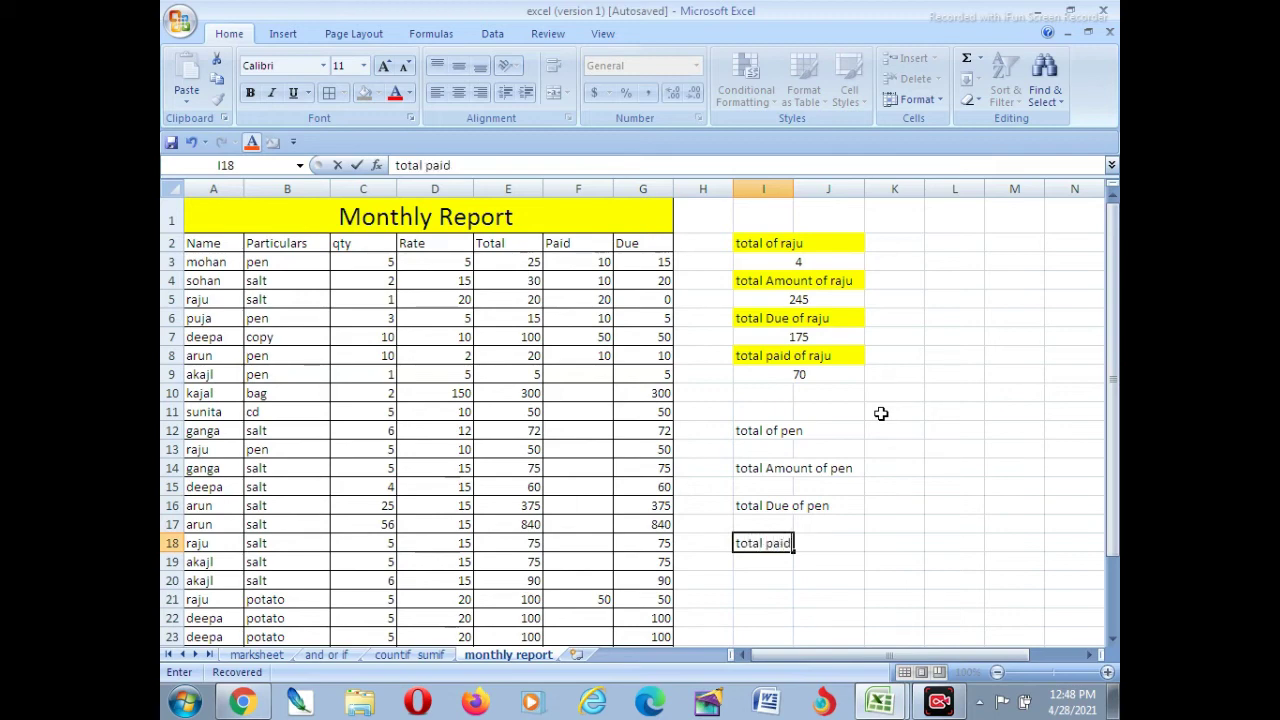
{"action": "type", "text": "otal paid of pen"}
{"action": "key", "text": "Return"}
Fill the "total of pen" cells I12:J12 and the "total Amount of pen" cells I14:J14 with yellow
{"action": "left_click_drag", "start_coordinate": [751, 436], "coordinate": [846, 438]}
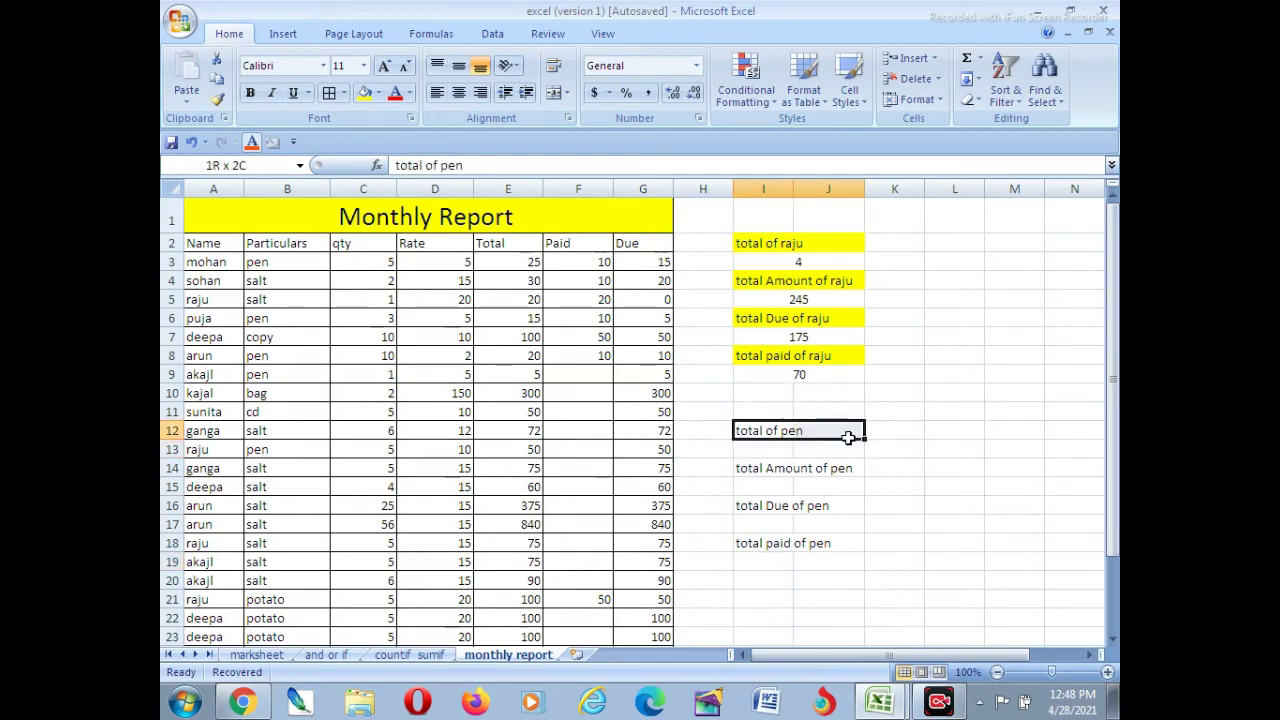
{"action": "left_click", "coordinate": [365, 92]}
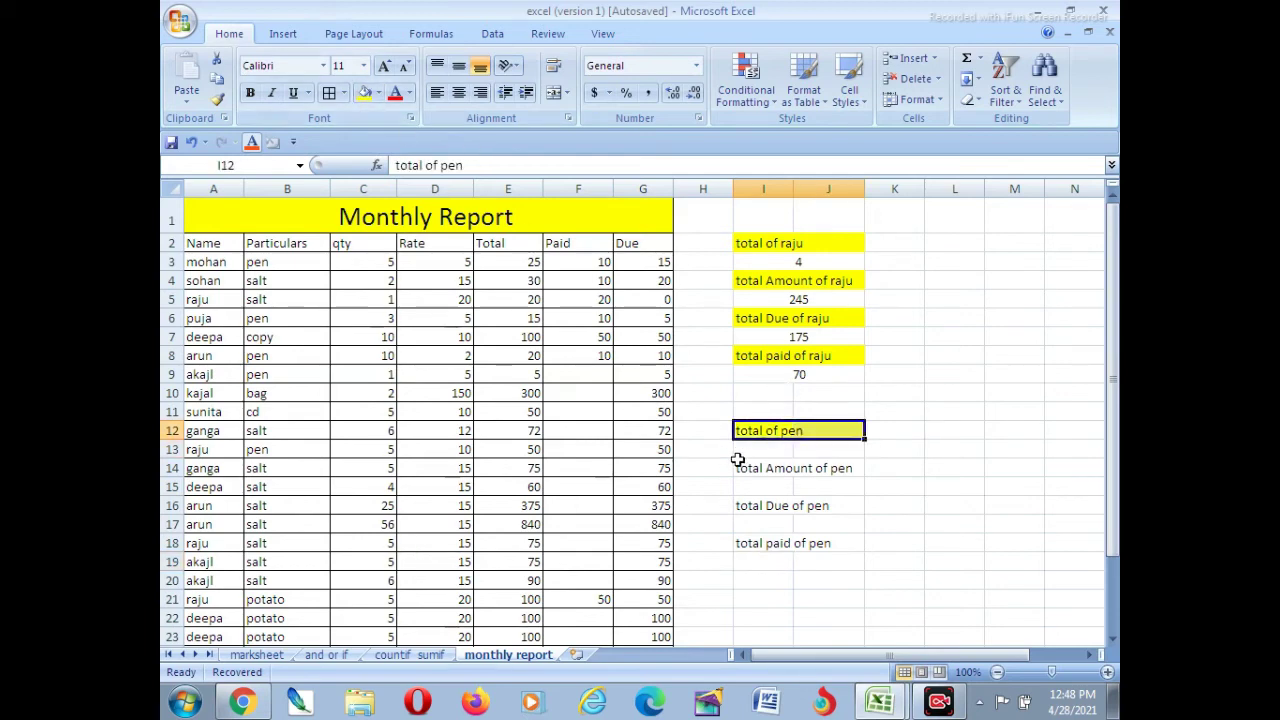
{"action": "left_click_drag", "start_coordinate": [750, 466], "coordinate": [830, 466]}
{"action": "left_click", "coordinate": [365, 92]}
Count the pen entries in cell I13 with the formula =COUNTIF(B2:B27,"pen")
{"action": "left_click", "coordinate": [755, 443]}
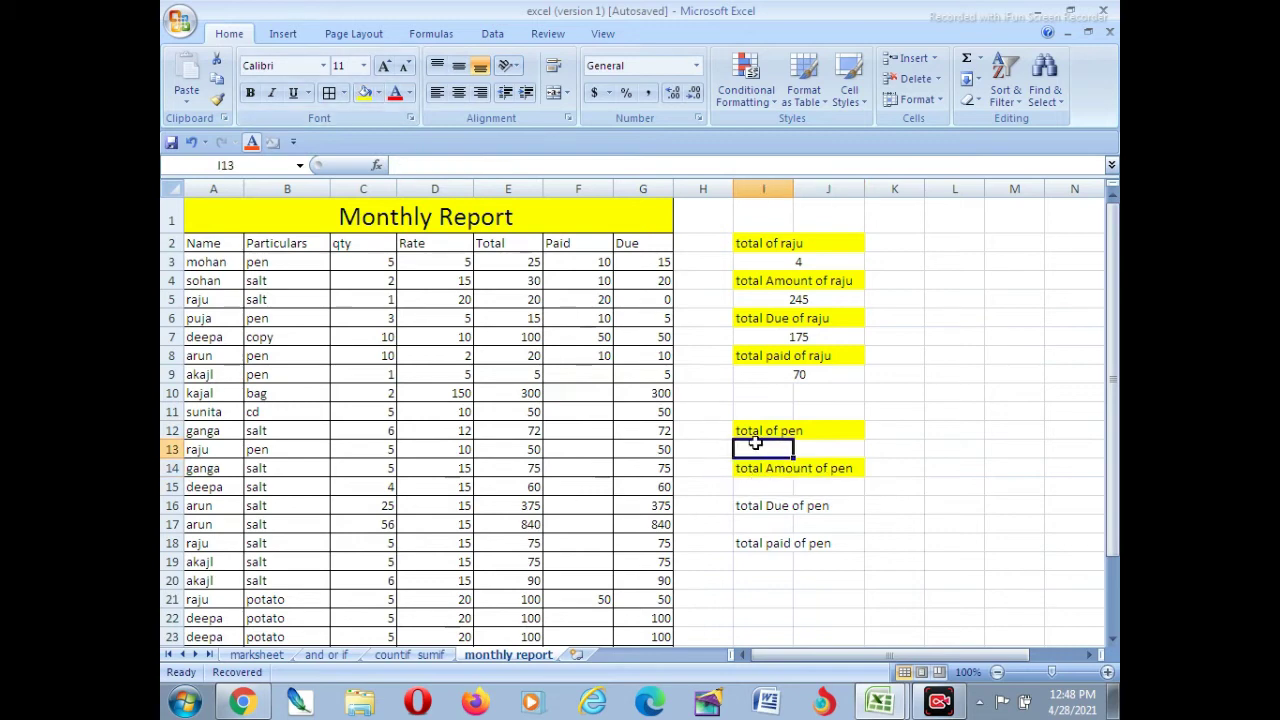
{"action": "type", "text": "=su"}
{"action": "key", "text": "BackSpace"}
{"action": "key", "text": "BackSpace"}
{"action": "type", "text": "co"}
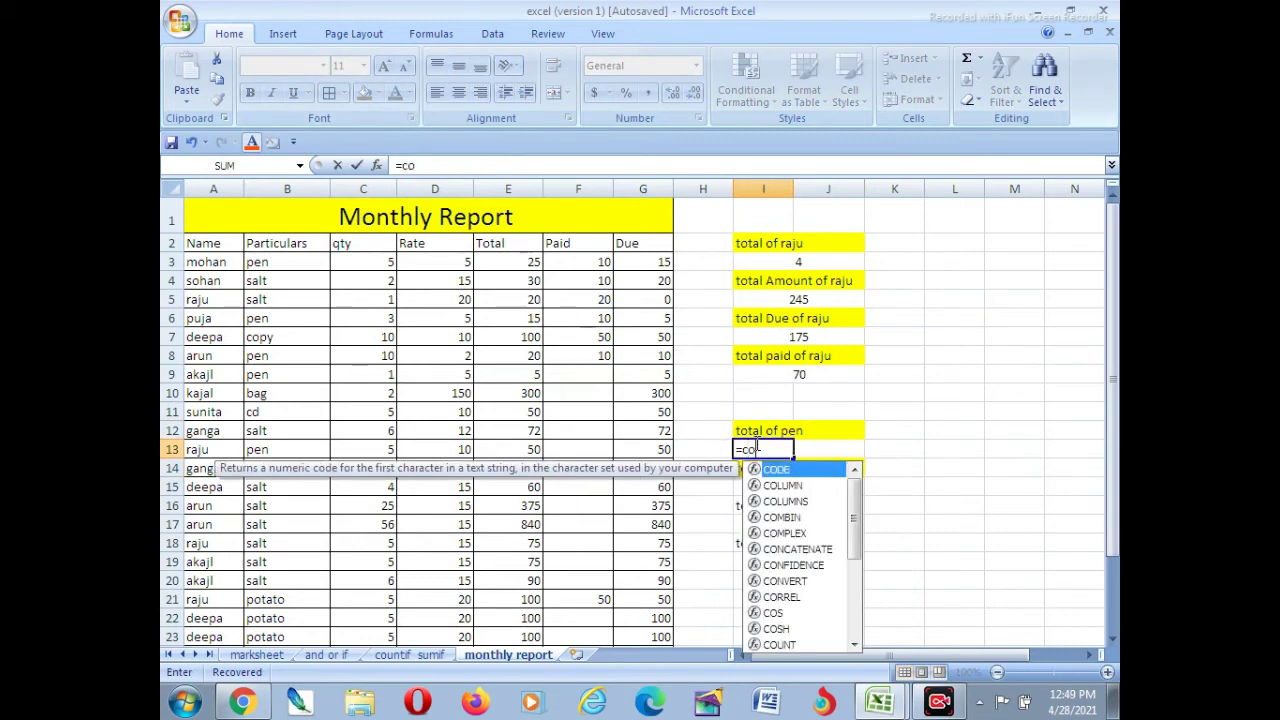
{"action": "type", "text": "untif"}
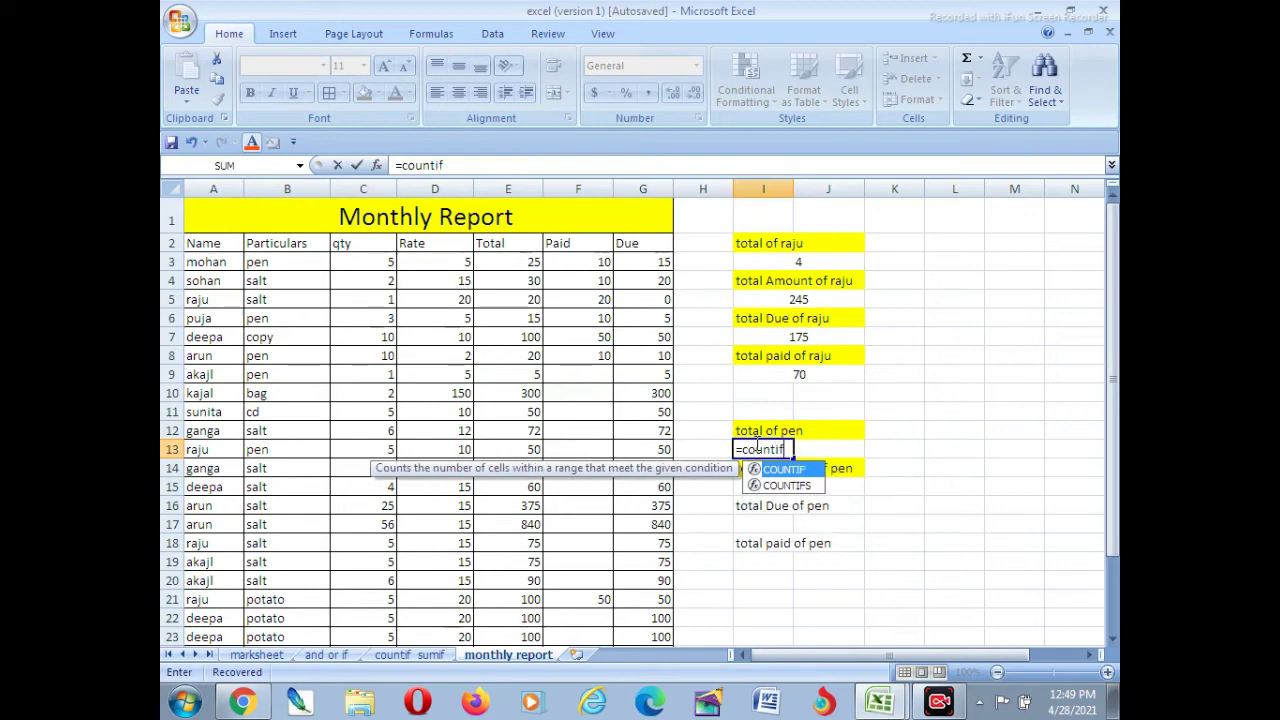
{"action": "type", "text": "("}
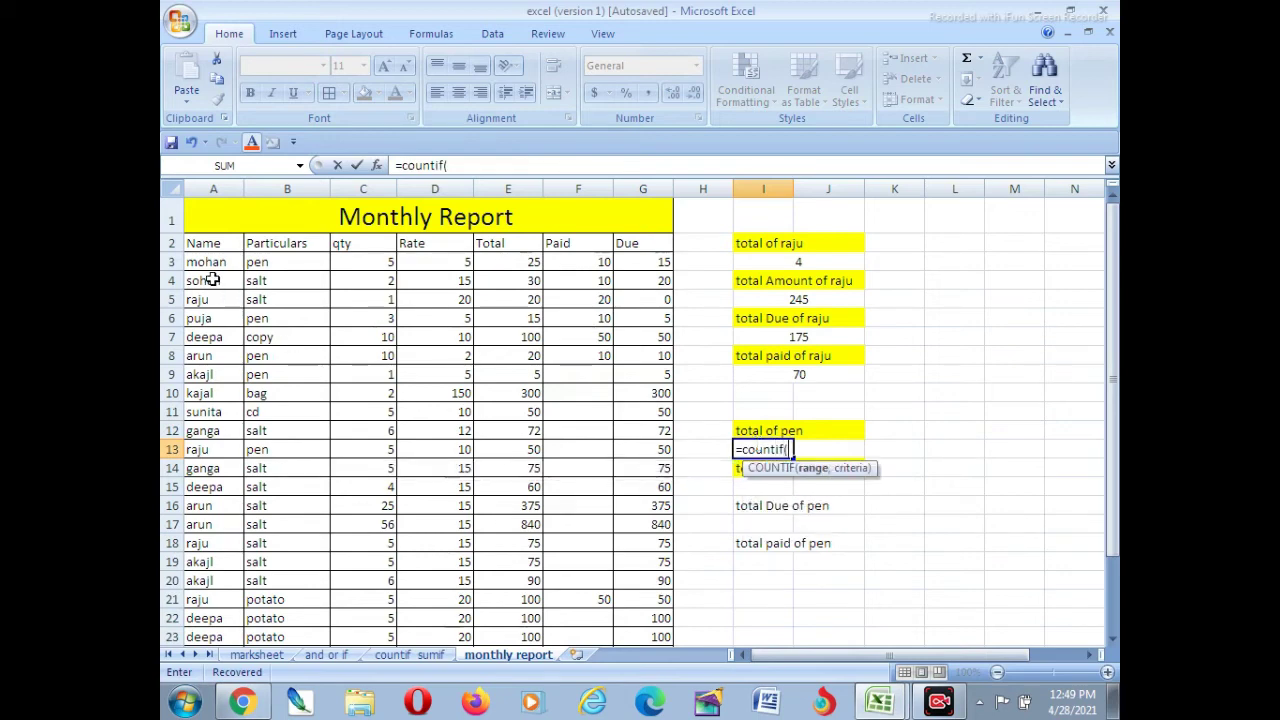
{"action": "left_click_drag", "start_coordinate": [282, 243], "coordinate": [286, 586]}
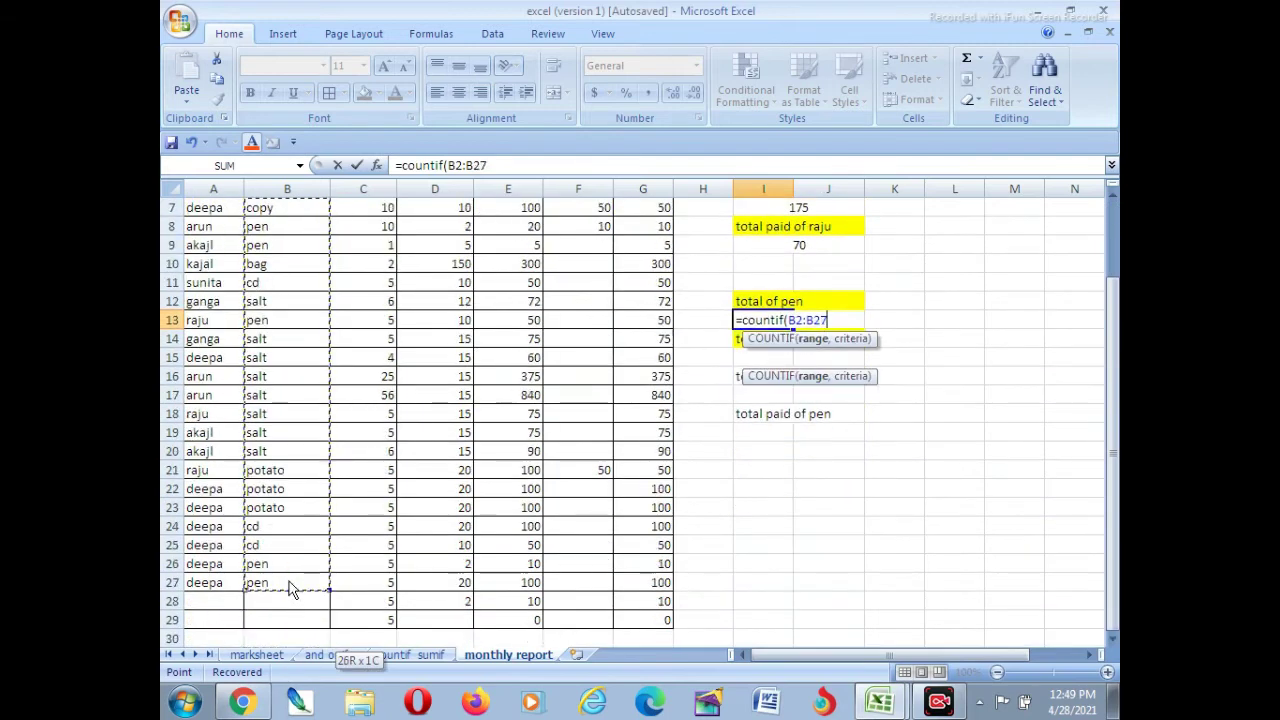
{"action": "scroll", "coordinate": [669, 372], "scroll_direction": "up", "scroll_amount": 2}
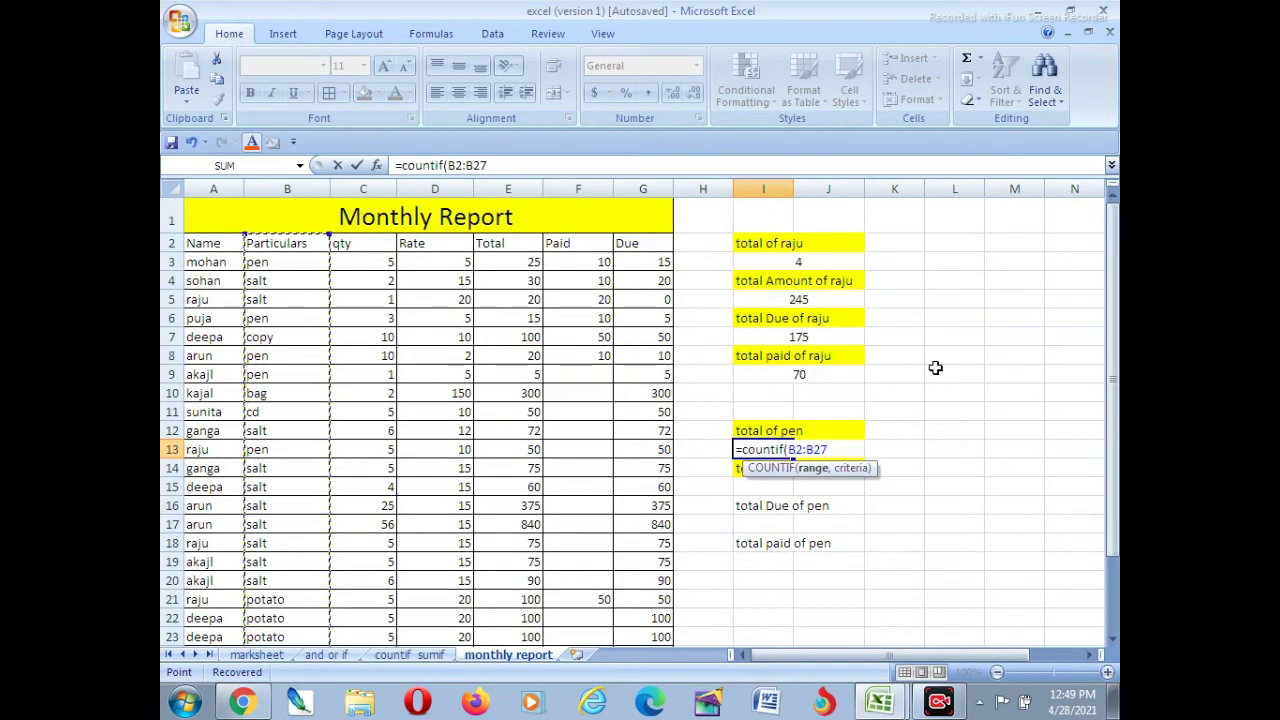
{"action": "type", "text": ",\"pen"}
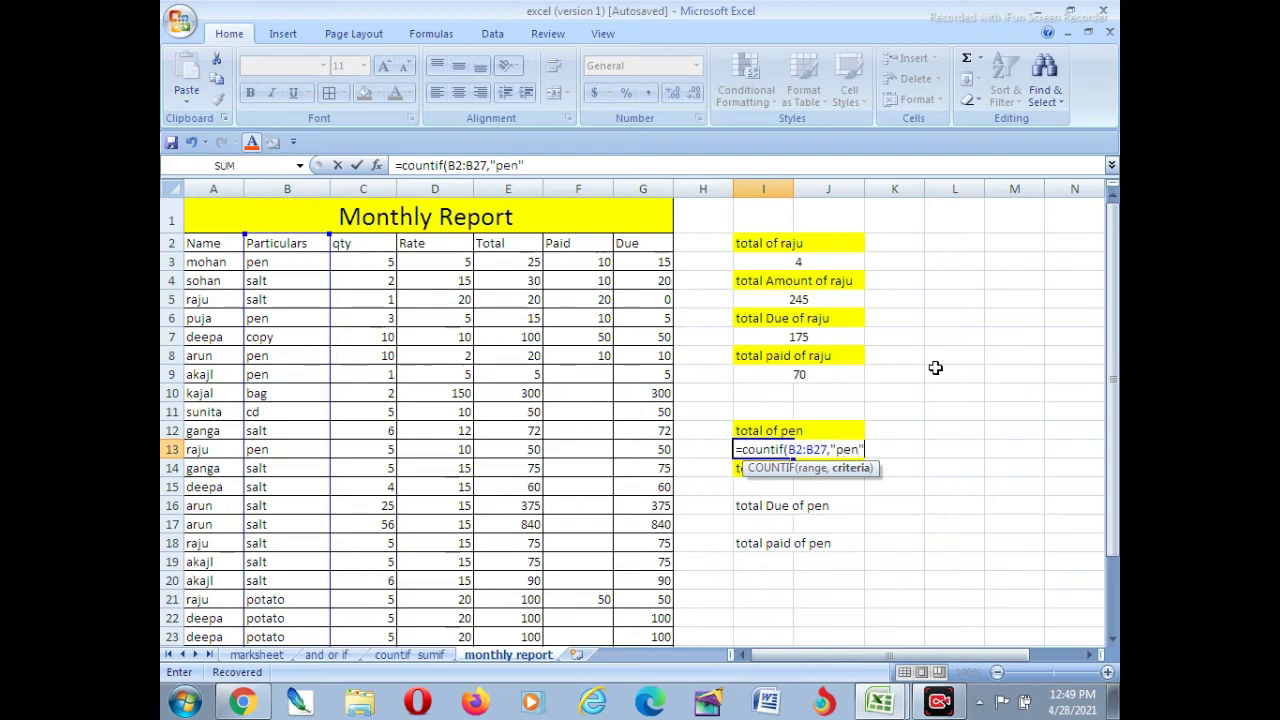
{"action": "key", "text": "Return"}
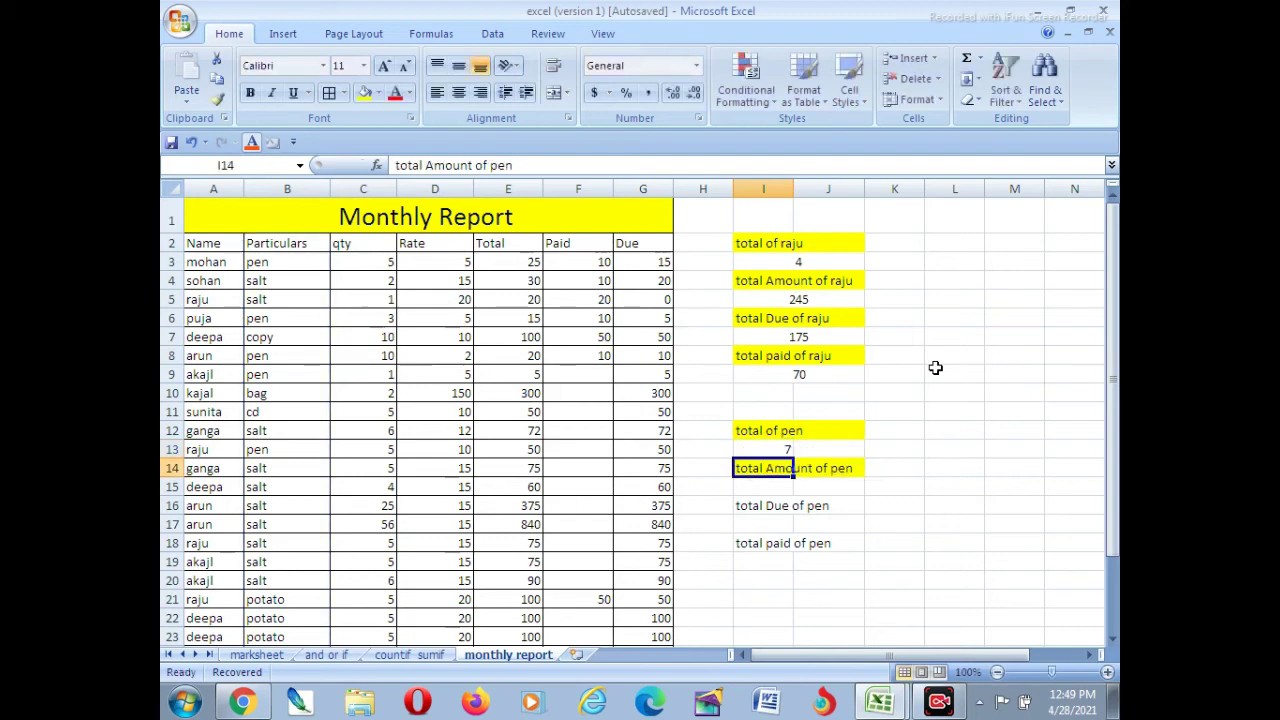
Merge and center I15:J15 and total the pen amounts there with =SUMIF(B2:B27,"pen",E2:E28)
{"action": "left_click", "coordinate": [768, 490]}
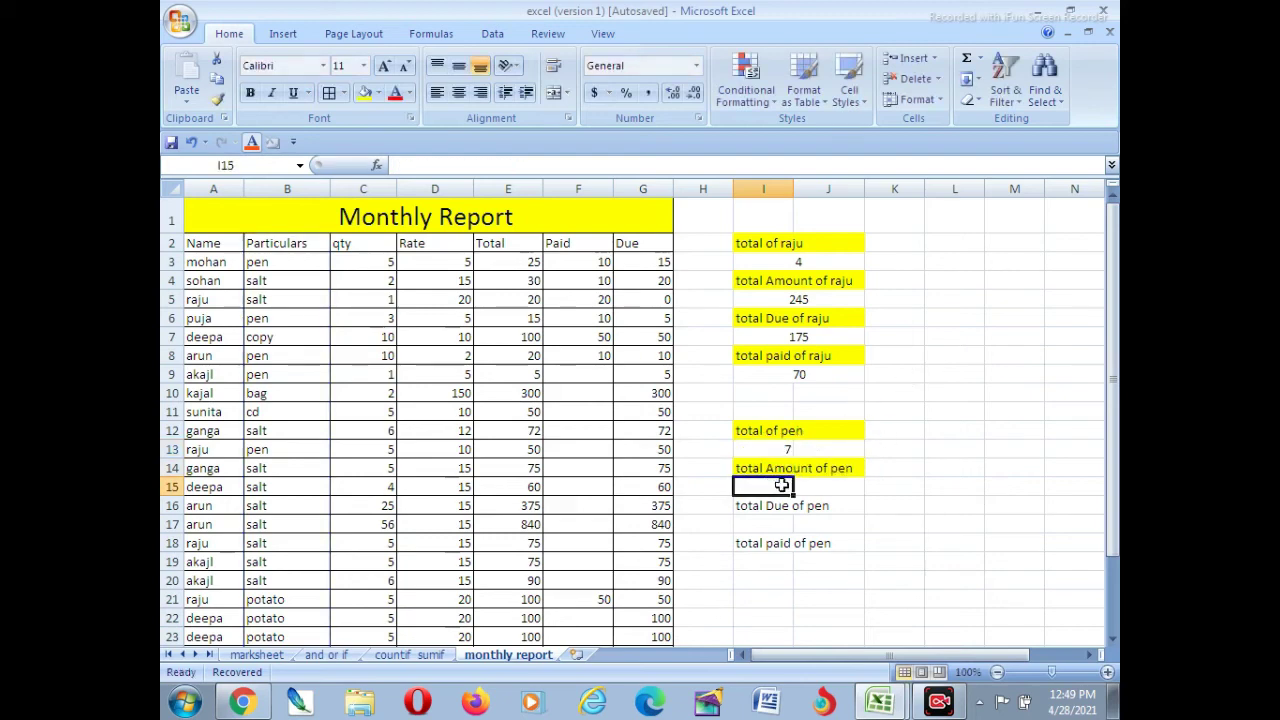
{"action": "left_click_drag", "start_coordinate": [776, 490], "coordinate": [843, 486]}
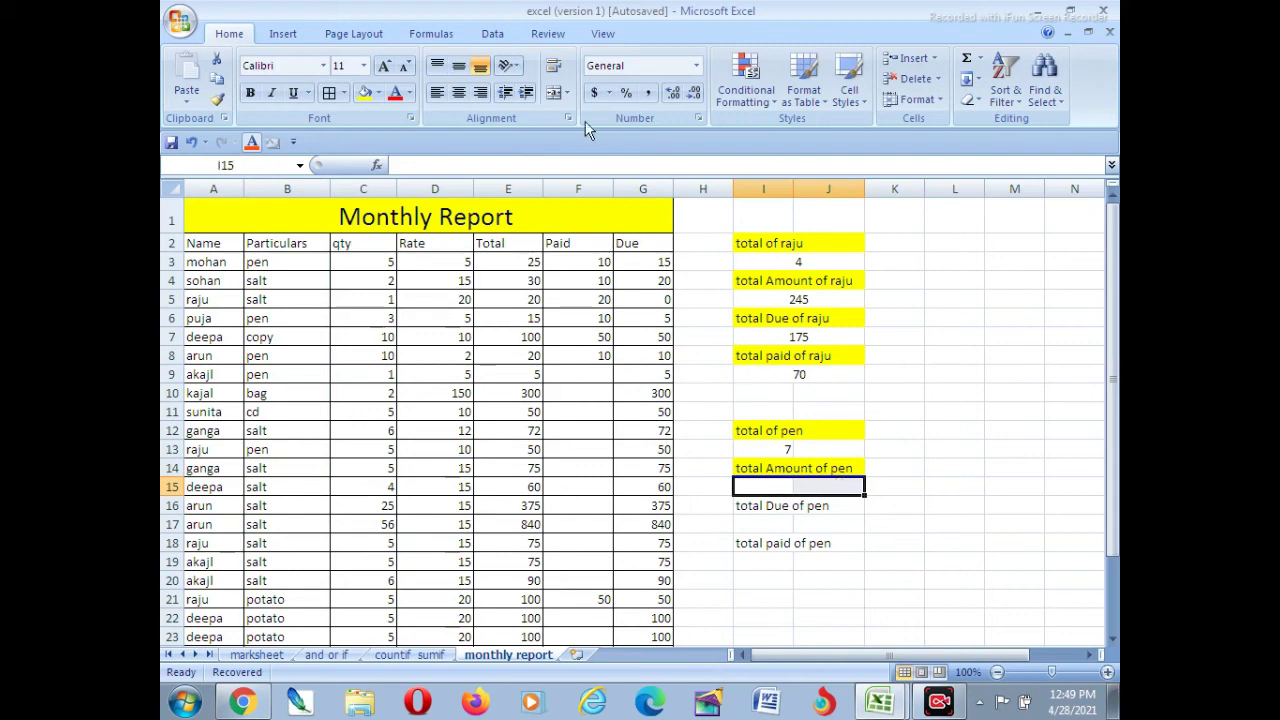
{"action": "left_click", "coordinate": [553, 92]}
{"action": "type", "text": "=s"}
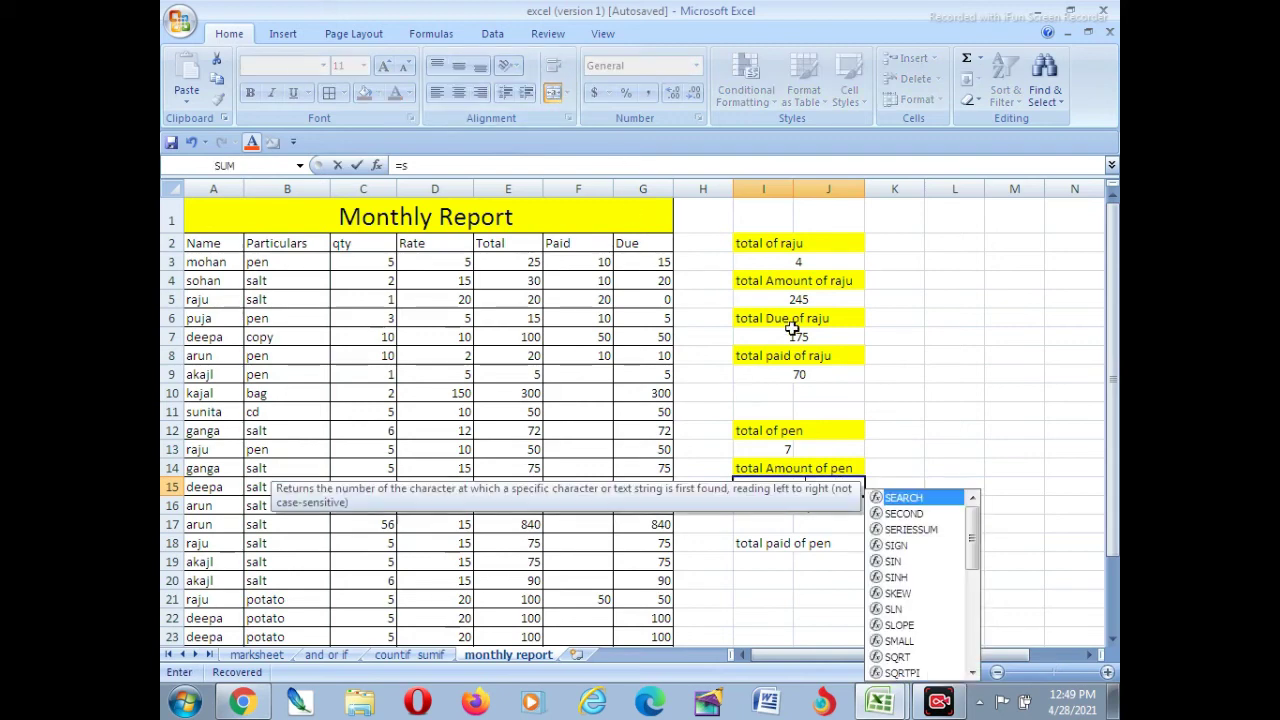
{"action": "type", "text": "umif("}
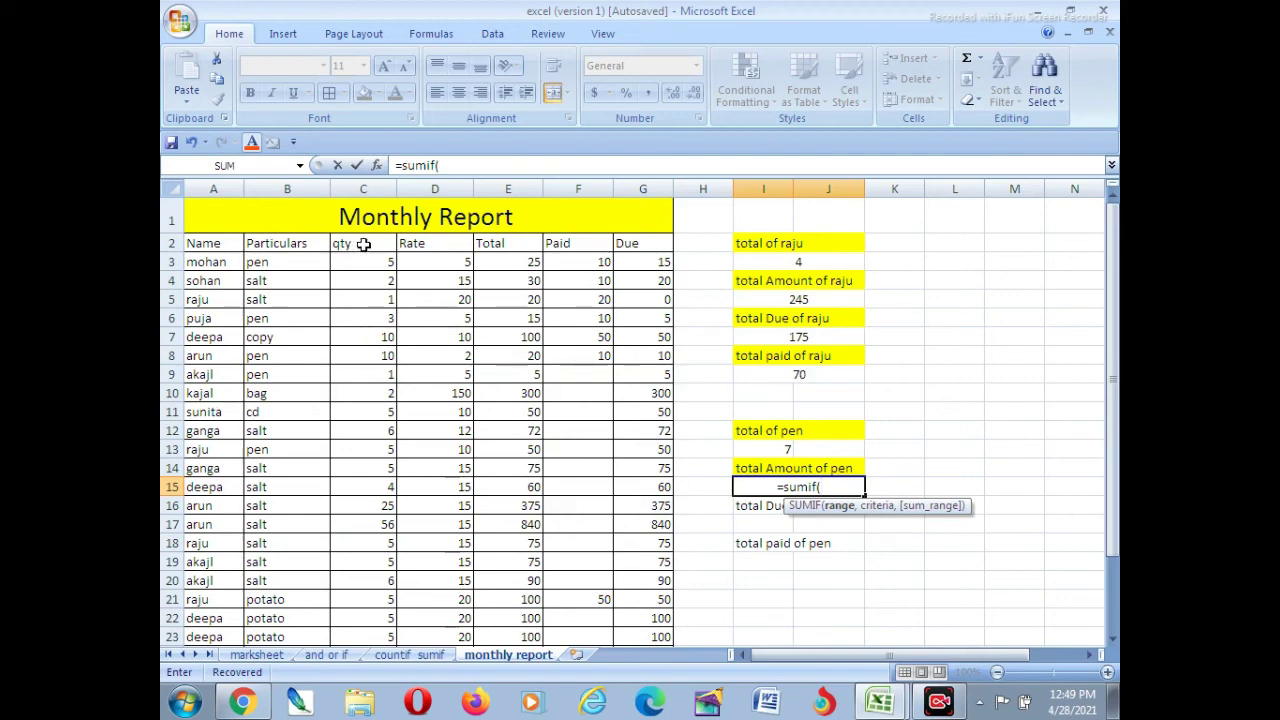
{"action": "left_click_drag", "start_coordinate": [272, 247], "coordinate": [268, 585]}
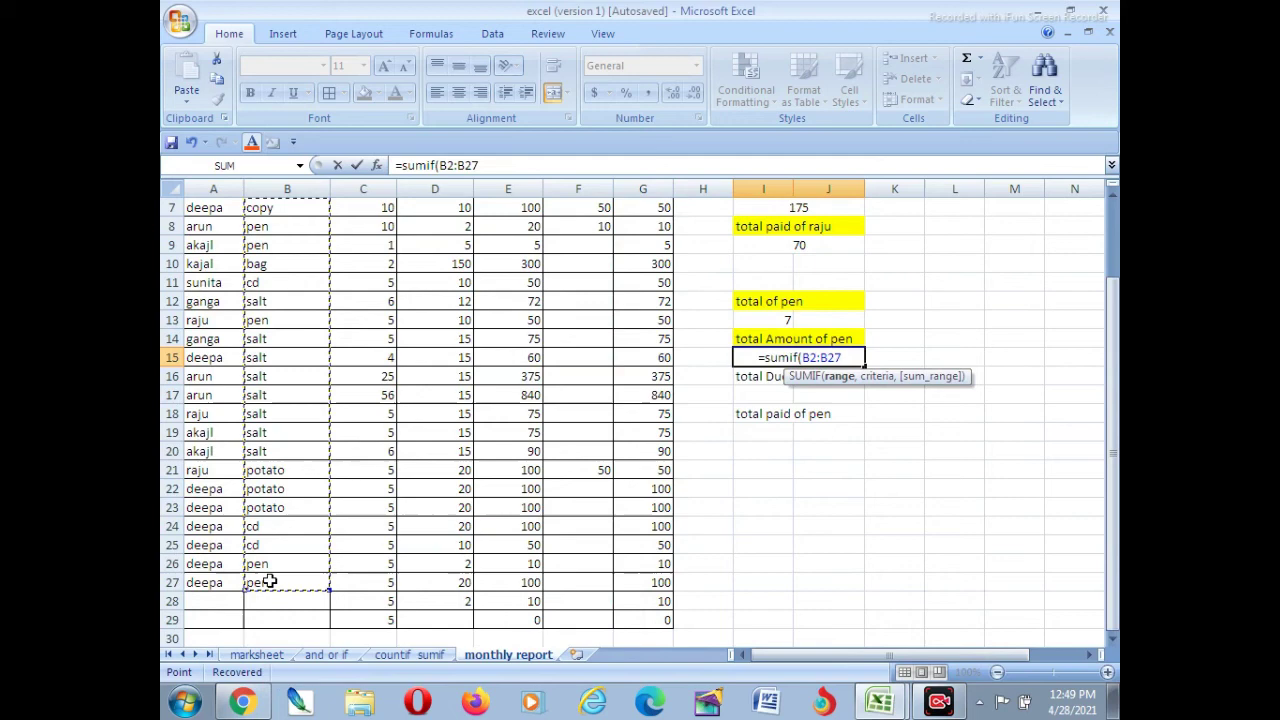
{"action": "type", "text": ",\"pen\""}
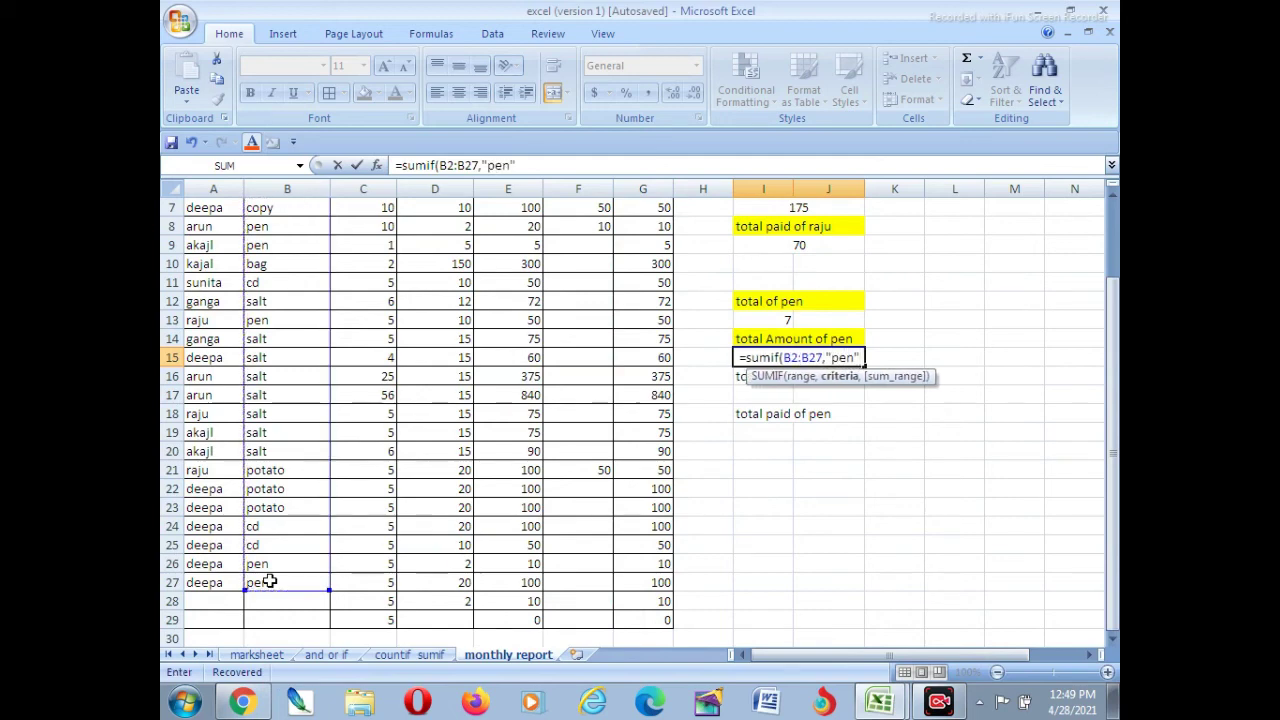
{"action": "type", "text": ","}
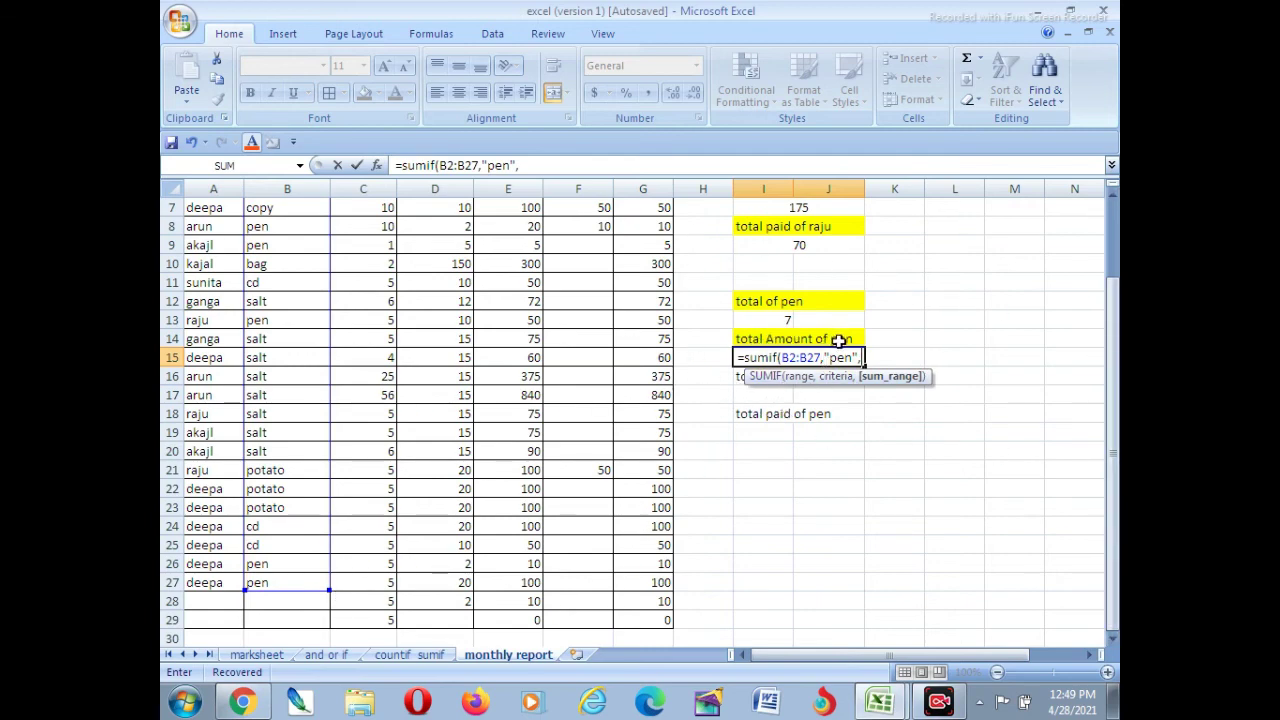
{"action": "scroll", "coordinate": [560, 387], "scroll_direction": "up", "scroll_amount": 2}
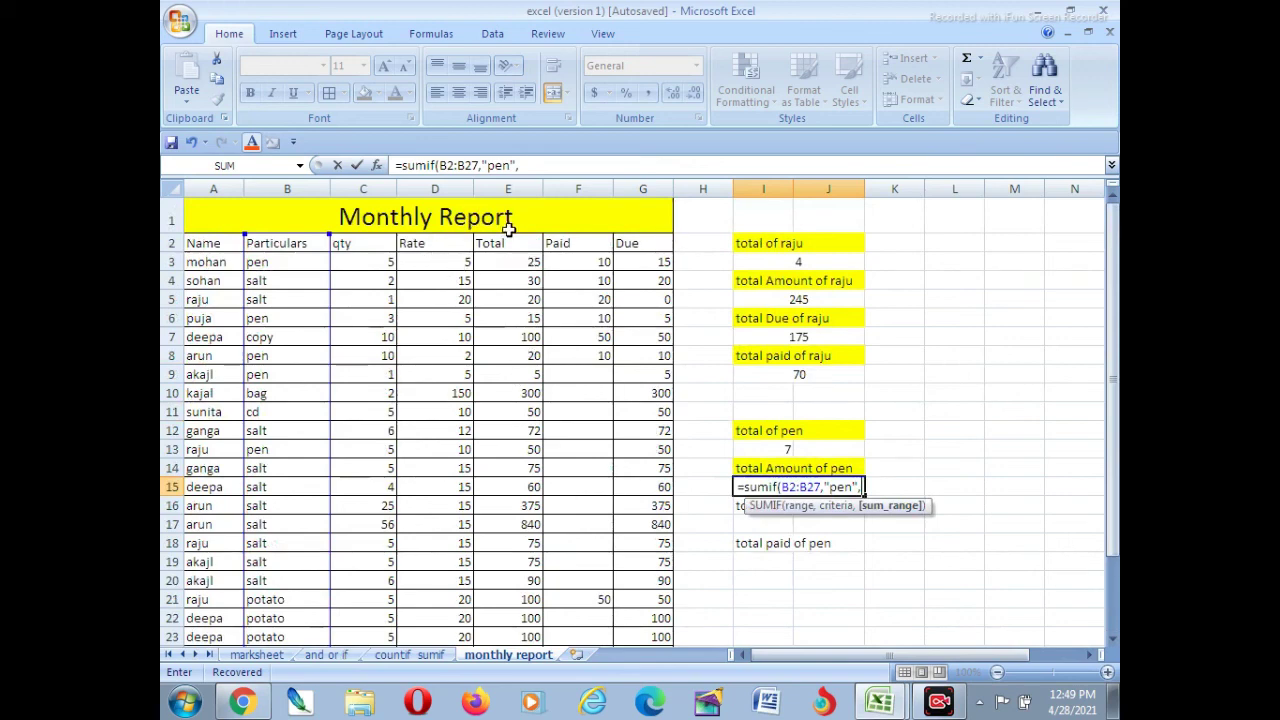
{"action": "left_click_drag", "start_coordinate": [514, 246], "coordinate": [507, 606]}
{"action": "type", "text": ")"}
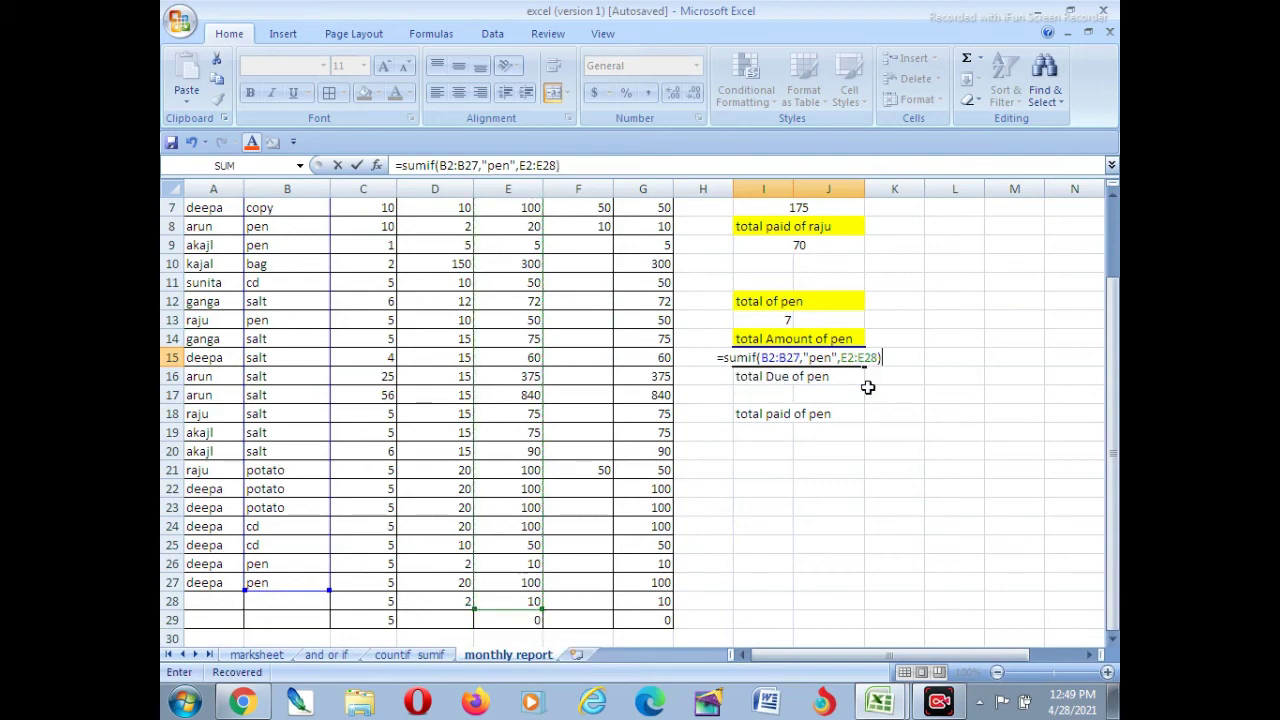
{"action": "key", "text": "Return"}
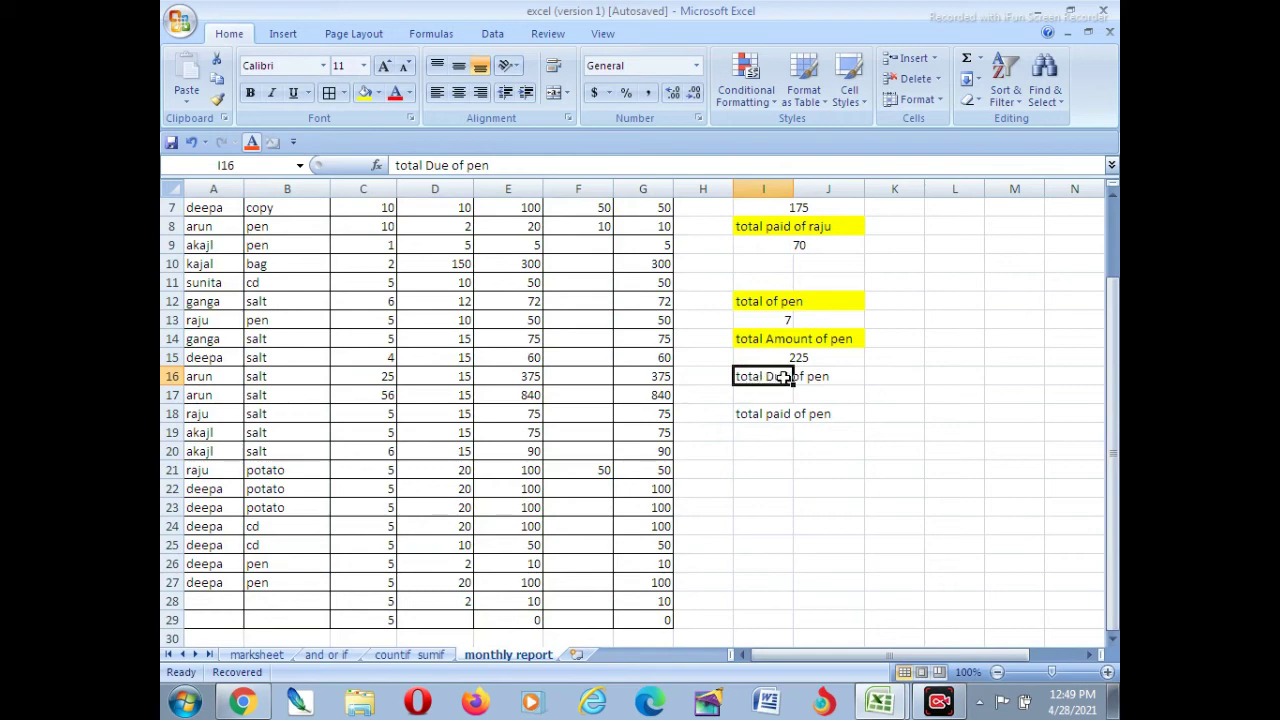
Merge and center I17:J17 and enter a SUMIF there that totals the Due column for "pen" in B2:B27
{"action": "left_click_drag", "start_coordinate": [764, 392], "coordinate": [828, 399]}
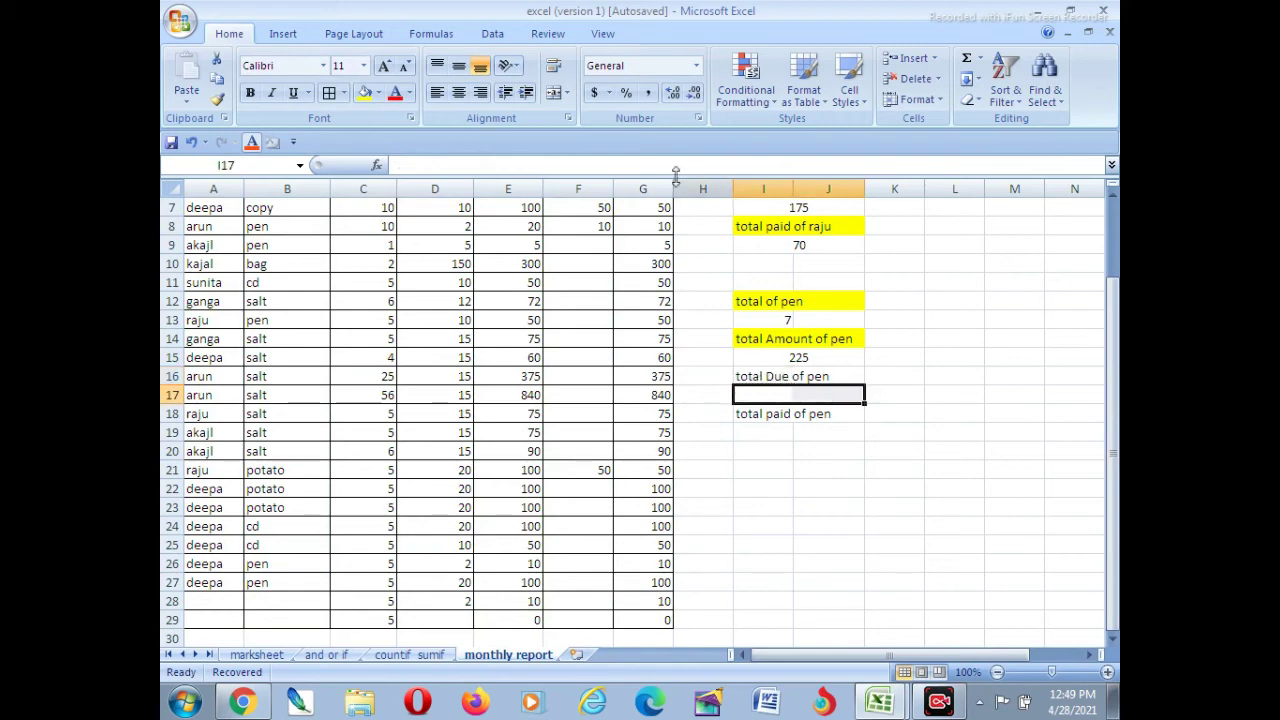
{"action": "left_click", "coordinate": [553, 92]}
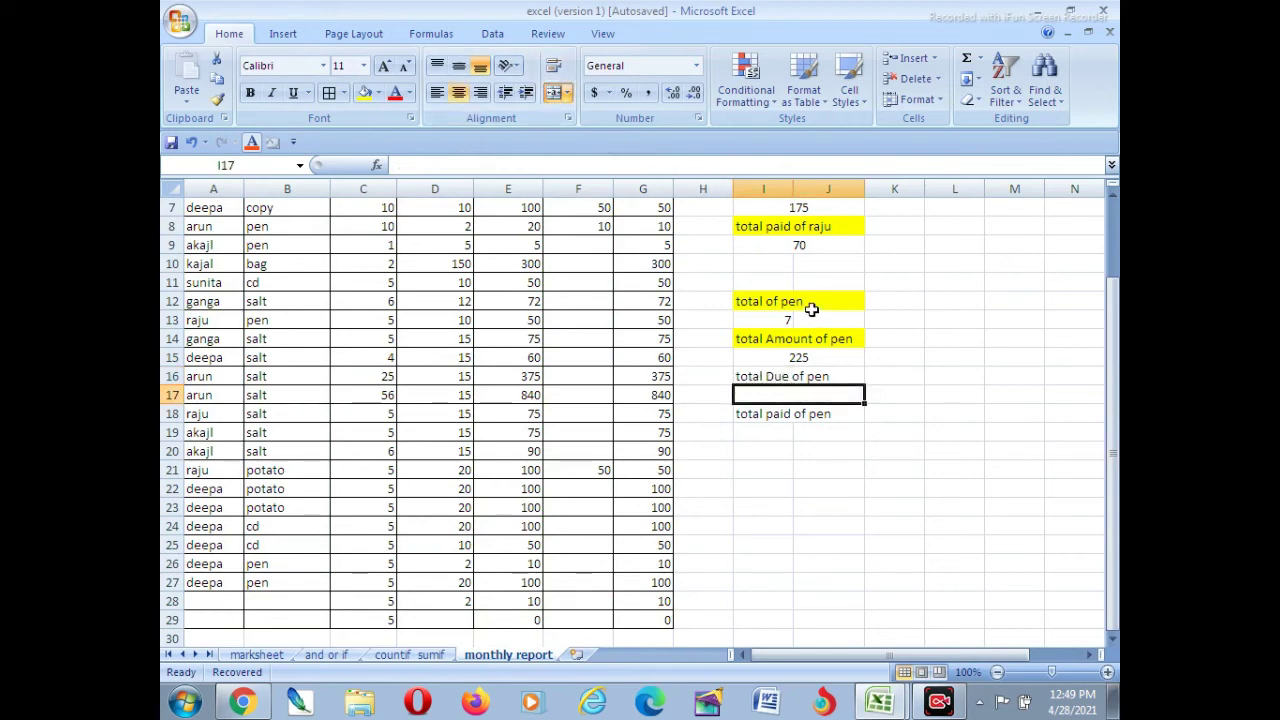
{"action": "type", "text": "=sum("}
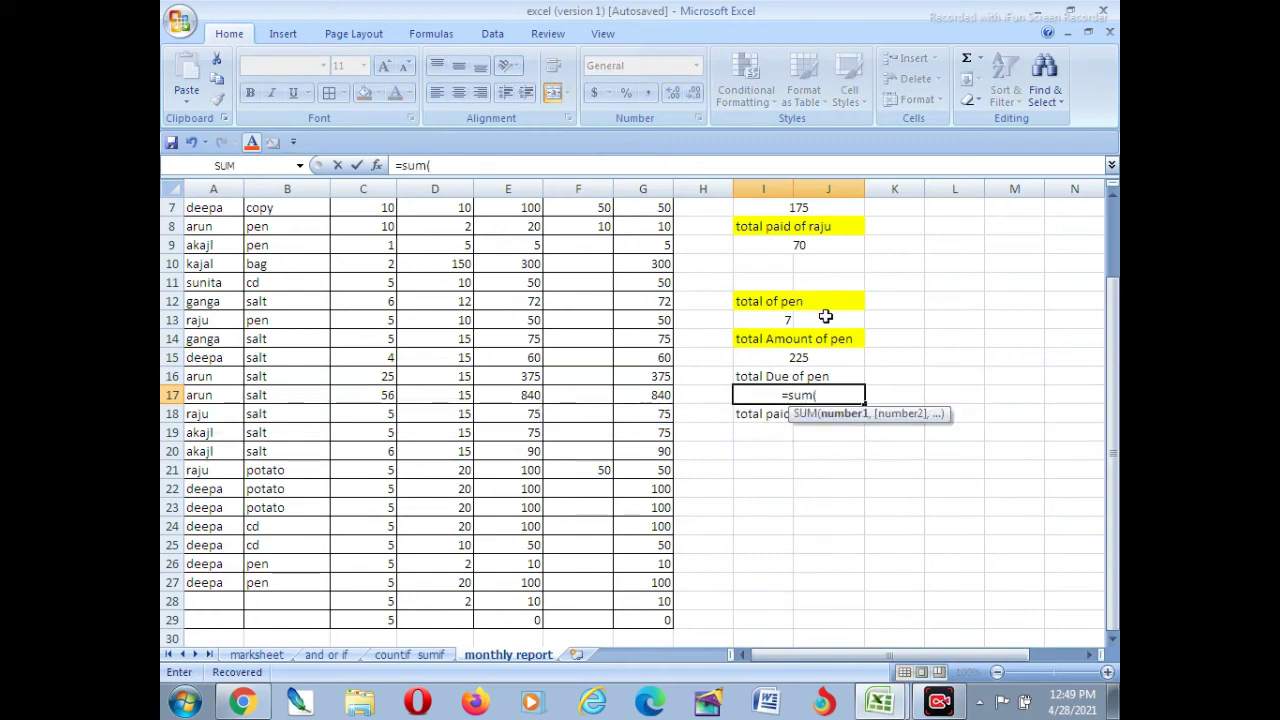
{"action": "key", "text": "BackSpace"}
{"action": "type", "text": "i"}
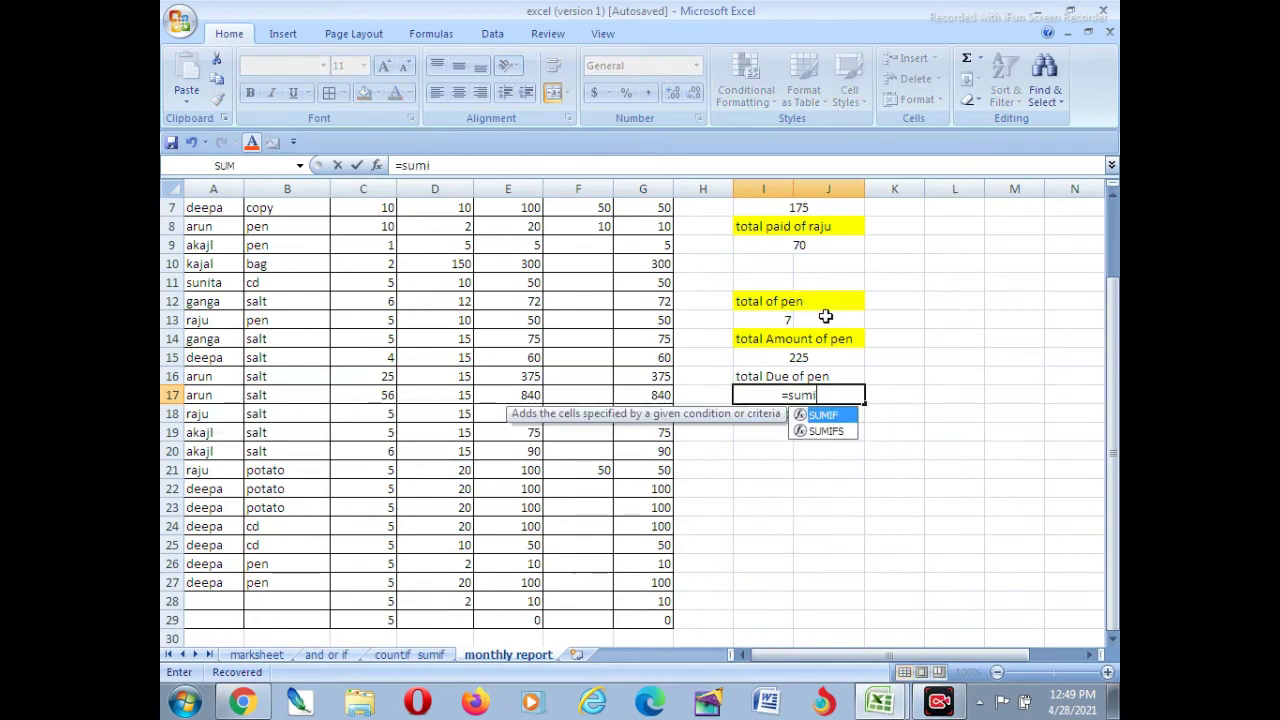
{"action": "type", "text": "f("}
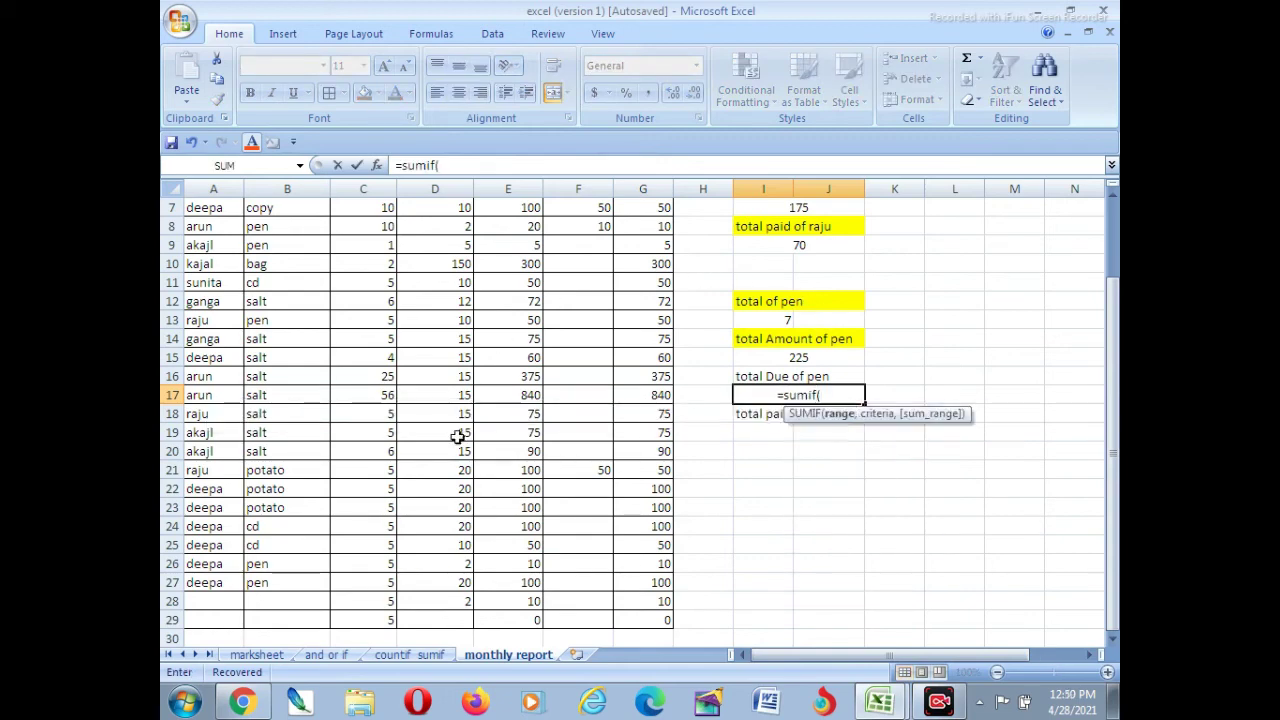
{"action": "scroll", "coordinate": [475, 388], "scroll_direction": "up", "scroll_amount": 2}
{"action": "left_click_drag", "start_coordinate": [276, 250], "coordinate": [286, 609]}
{"action": "type", "text": ",\"pen\","}
{"action": "scroll", "coordinate": [440, 407], "scroll_direction": "up", "scroll_amount": 2}
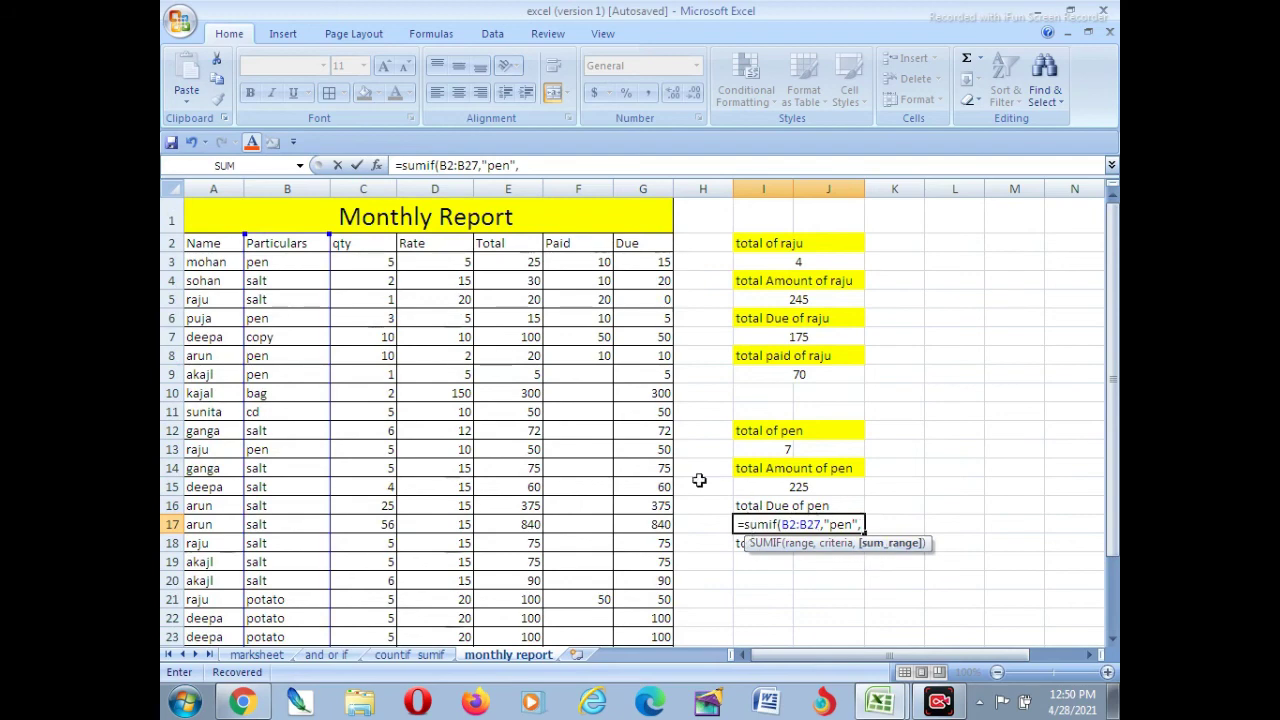
{"action": "left_click_drag", "start_coordinate": [655, 243], "coordinate": [658, 594]}
{"action": "type", "text": ")"}
{"action": "key", "text": "Return"}
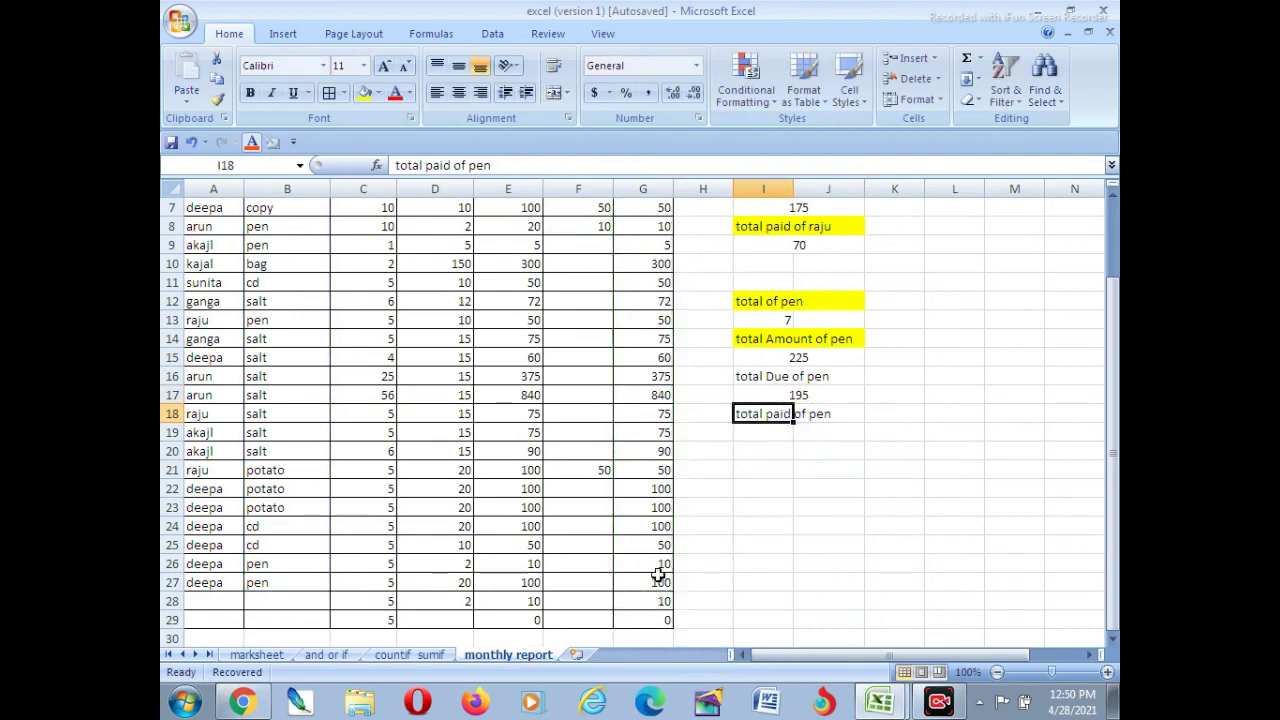
Total the paid amounts for pens in cell I19 with =SUMIF(B2:B27,"pen",F2:F27)
{"action": "left_click", "coordinate": [797, 490]}
{"action": "left_click", "coordinate": [764, 428]}
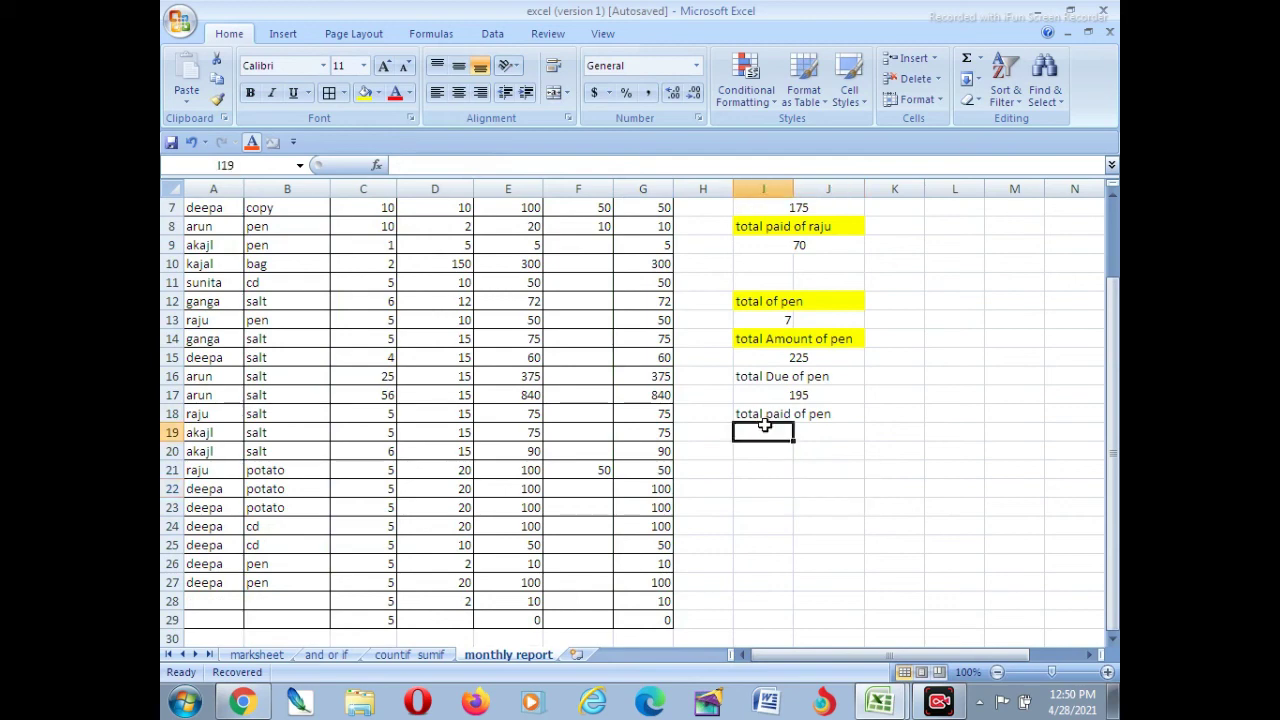
{"action": "type", "text": "=su"}
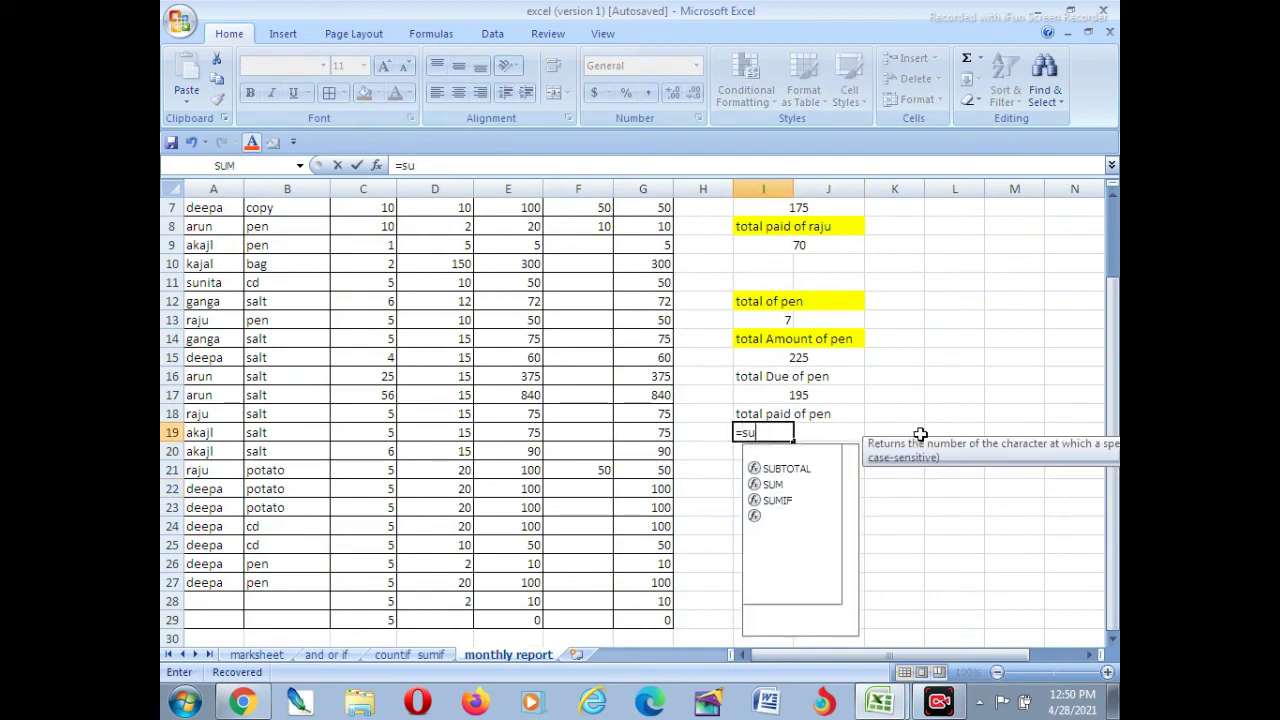
{"action": "type", "text": "mif("}
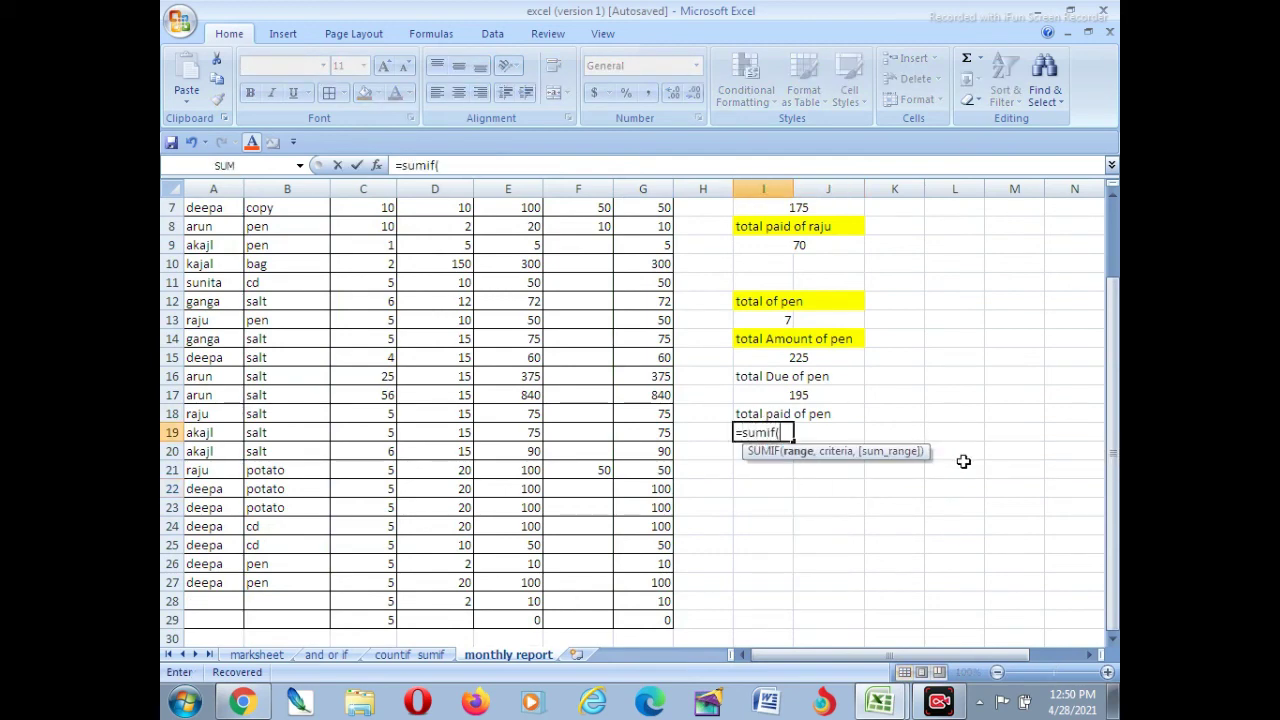
{"action": "scroll", "coordinate": [274, 397], "scroll_direction": "up", "scroll_amount": 2}
{"action": "left_click_drag", "start_coordinate": [274, 245], "coordinate": [287, 583]}
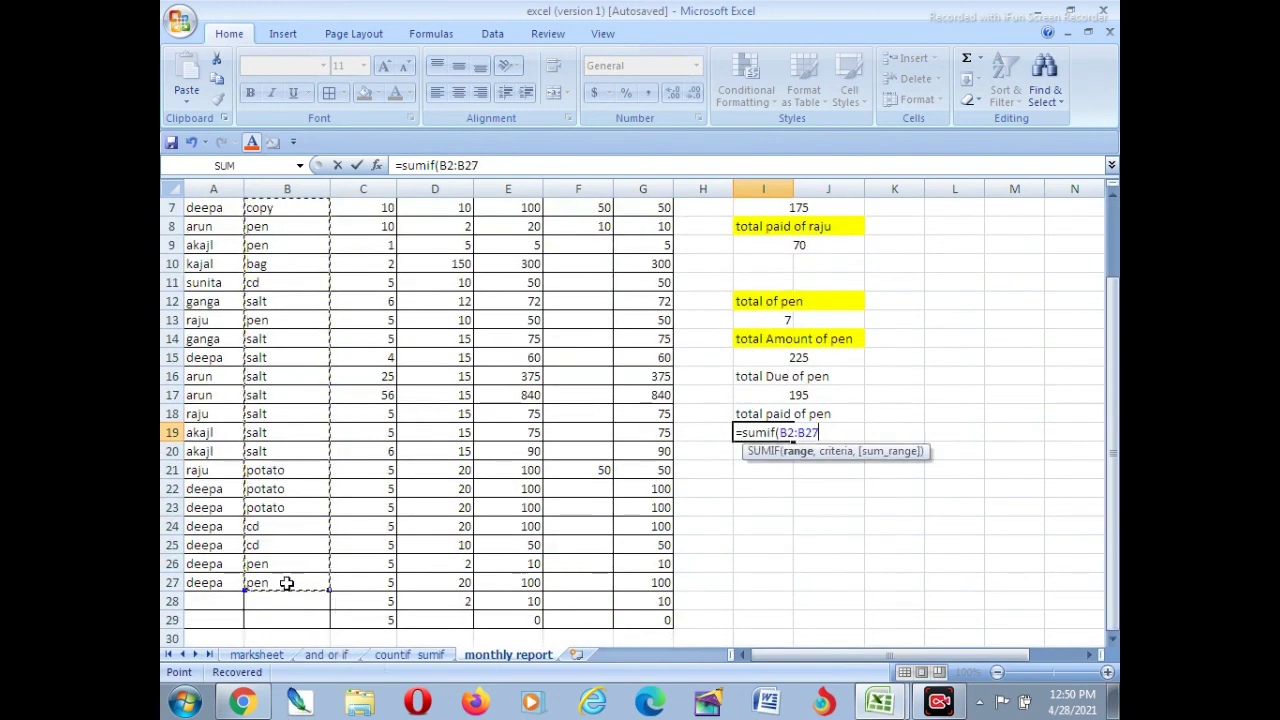
{"action": "type", "text": ",\""}
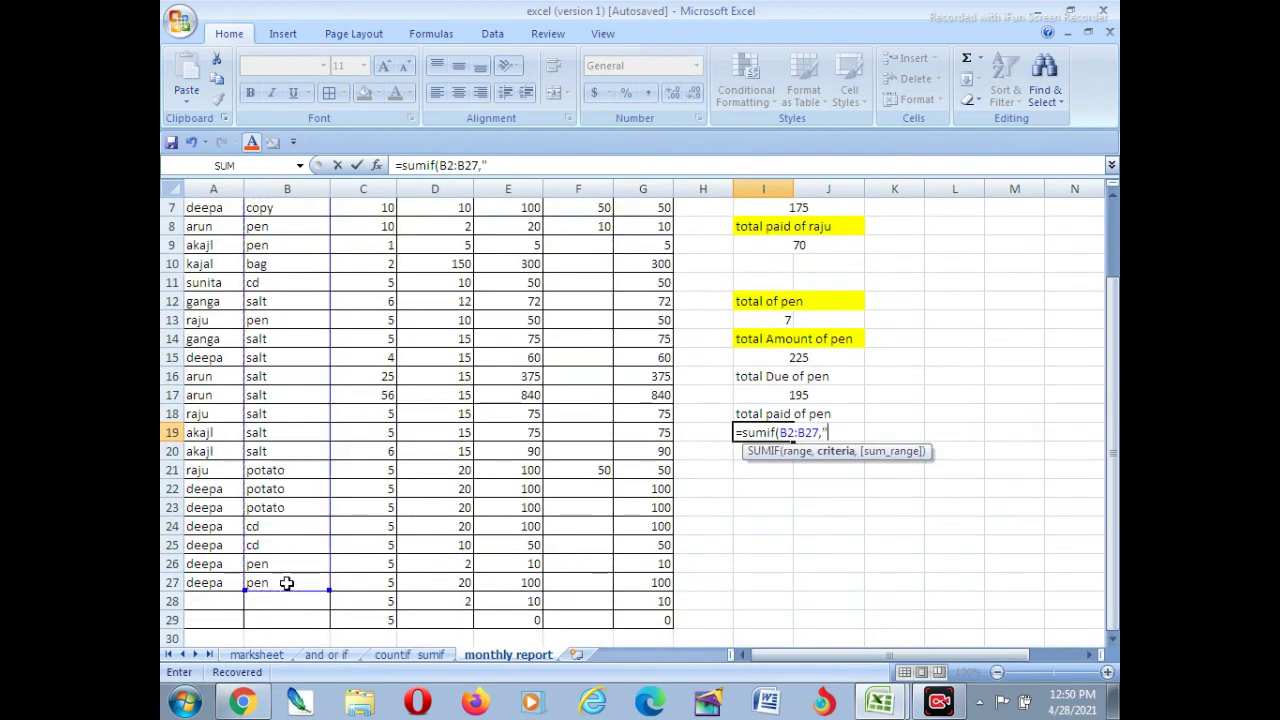
{"action": "type", "text": "pen\","}
{"action": "scroll", "coordinate": [289, 580], "scroll_direction": "up", "scroll_amount": 2}
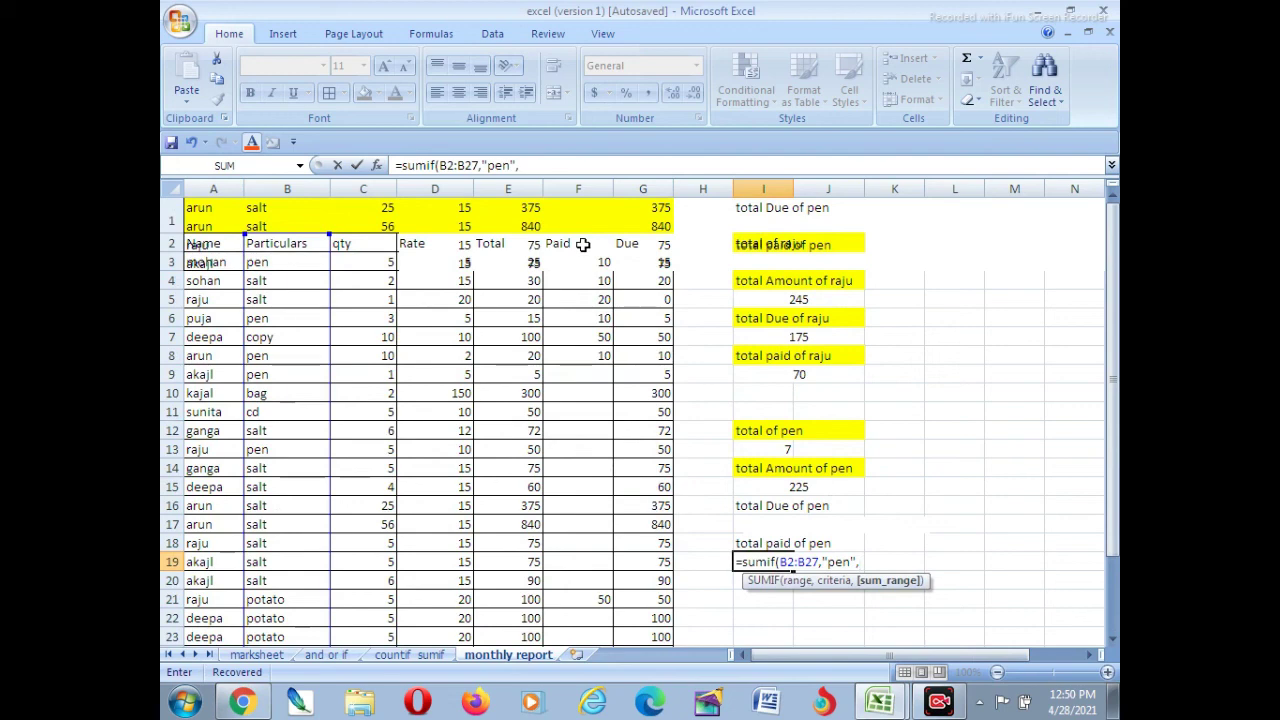
{"action": "left_click_drag", "start_coordinate": [583, 246], "coordinate": [572, 597]}
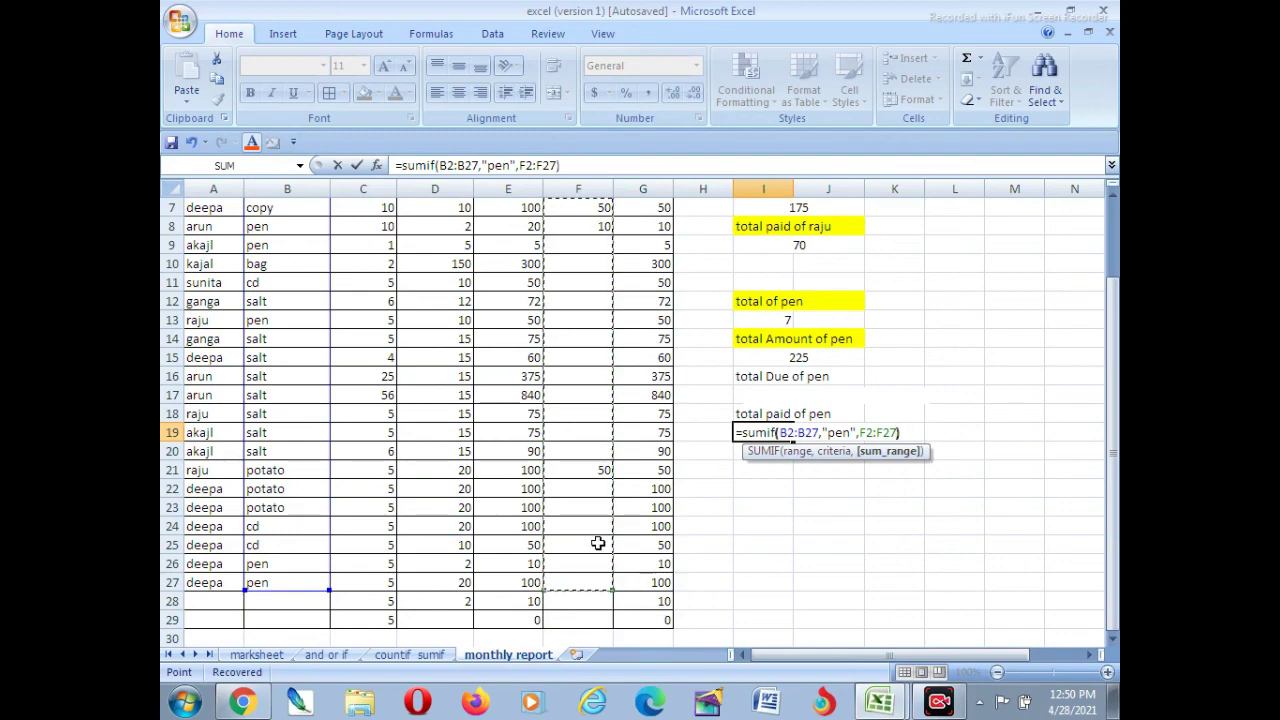
{"action": "key", "text": "Return"}
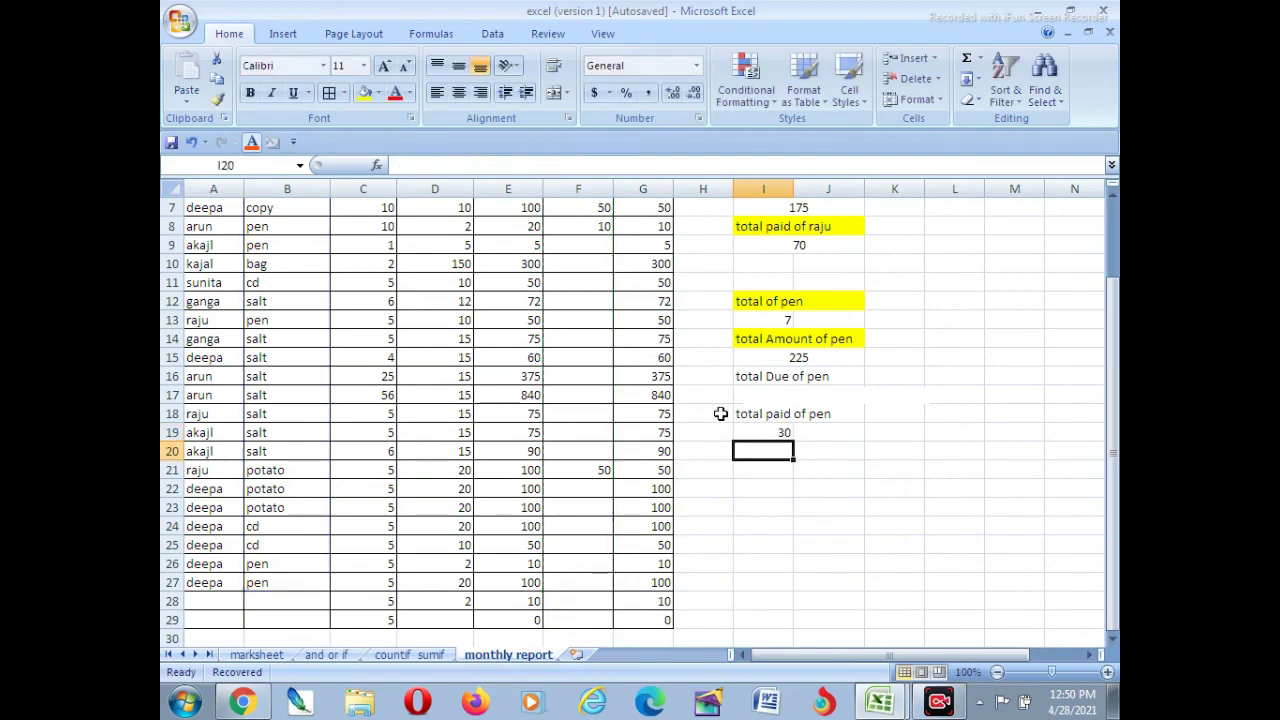
Review the full Monthly Report table alongside the person and pen summaries
{"action": "scroll", "coordinate": [737, 409], "scroll_direction": "up", "scroll_amount": 2}
{"action": "scroll", "coordinate": [737, 429], "scroll_direction": "down", "scroll_amount": 2}
{"action": "scroll", "coordinate": [737, 377], "scroll_direction": "up", "scroll_amount": 2}
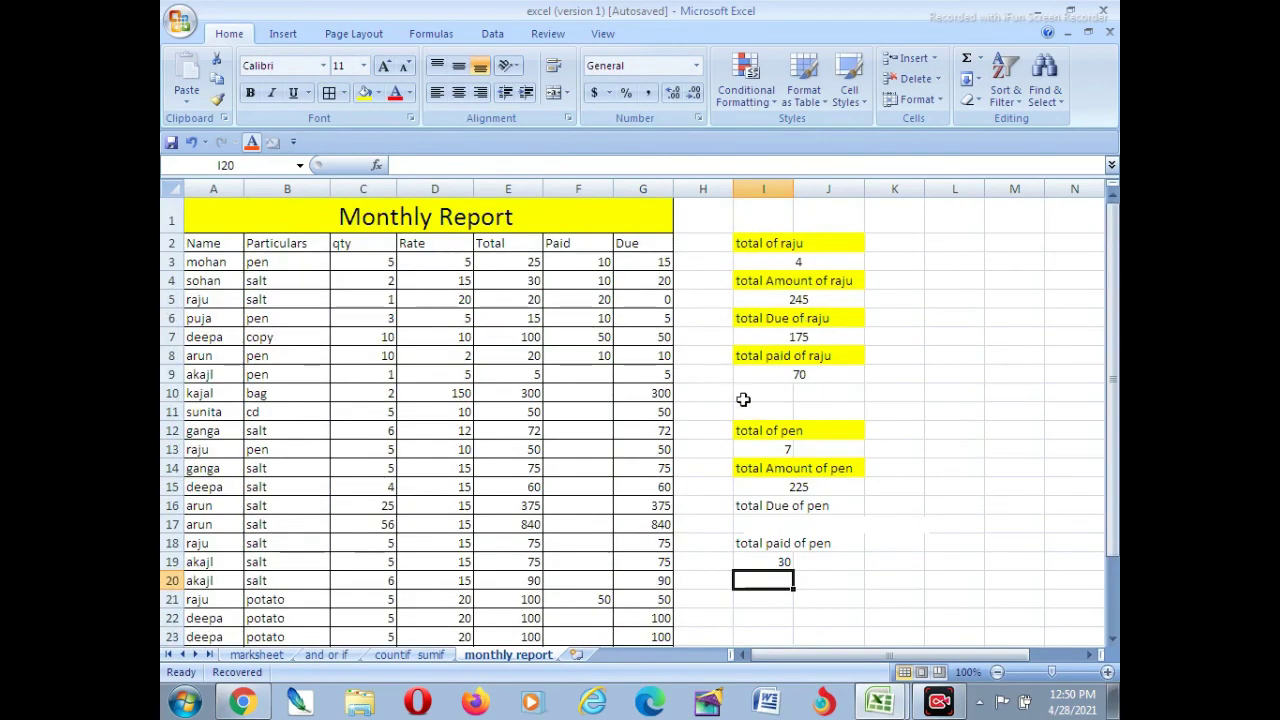
{"action": "scroll", "coordinate": [623, 480], "scroll_direction": "down", "scroll_amount": 3}
{"action": "scroll", "coordinate": [560, 449], "scroll_direction": "up", "scroll_amount": 3}
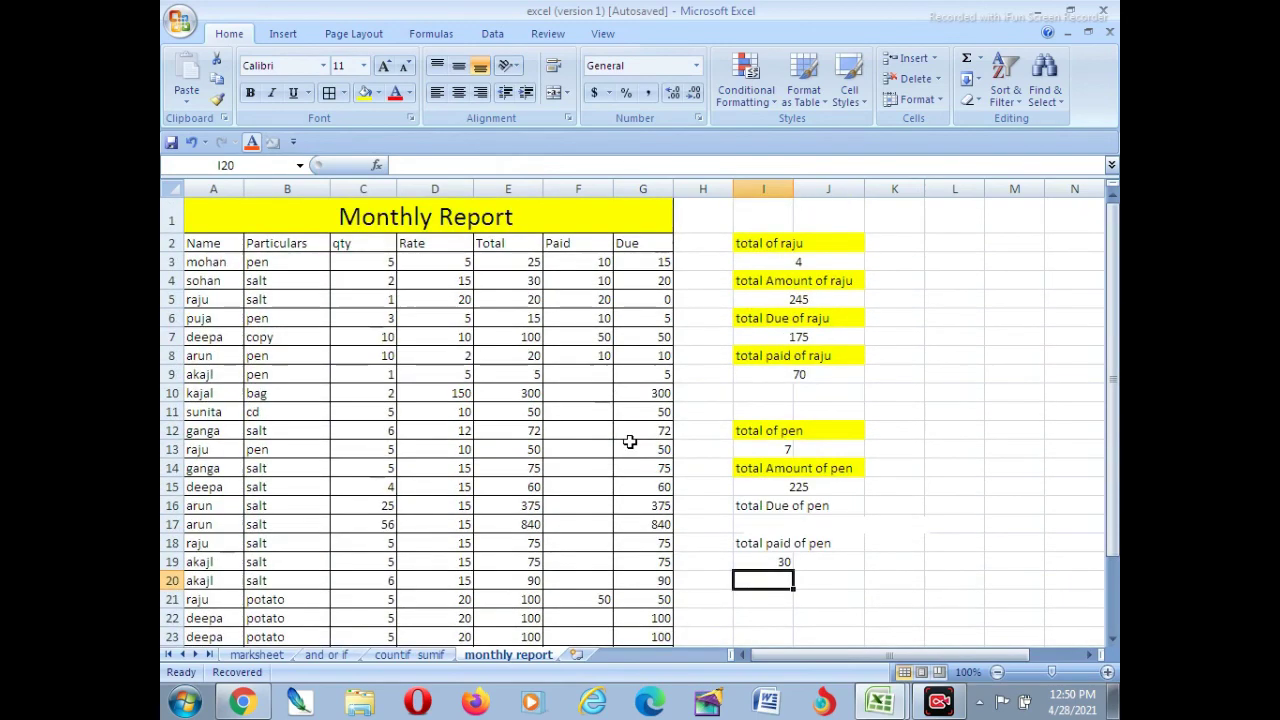
{"action": "scroll", "coordinate": [655, 429], "scroll_direction": "down", "scroll_amount": 2}
{"action": "scroll", "coordinate": [610, 426], "scroll_direction": "up", "scroll_amount": 2}
{"action": "scroll", "coordinate": [520, 405], "scroll_direction": "down", "scroll_amount": 1}
{"action": "scroll", "coordinate": [555, 425], "scroll_direction": "up", "scroll_amount": 1}
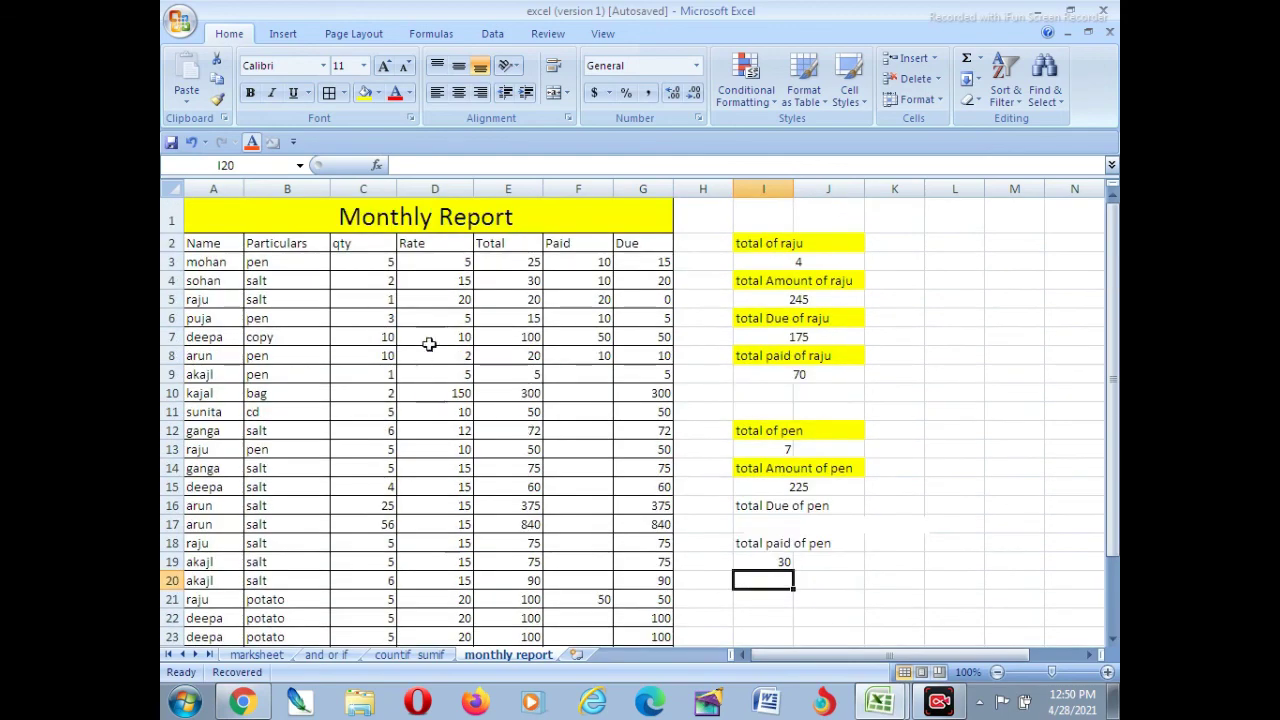
{"action": "scroll", "coordinate": [507, 398], "scroll_direction": "down", "scroll_amount": 6}
{"action": "scroll", "coordinate": [510, 396], "scroll_direction": "up", "scroll_amount": 6}
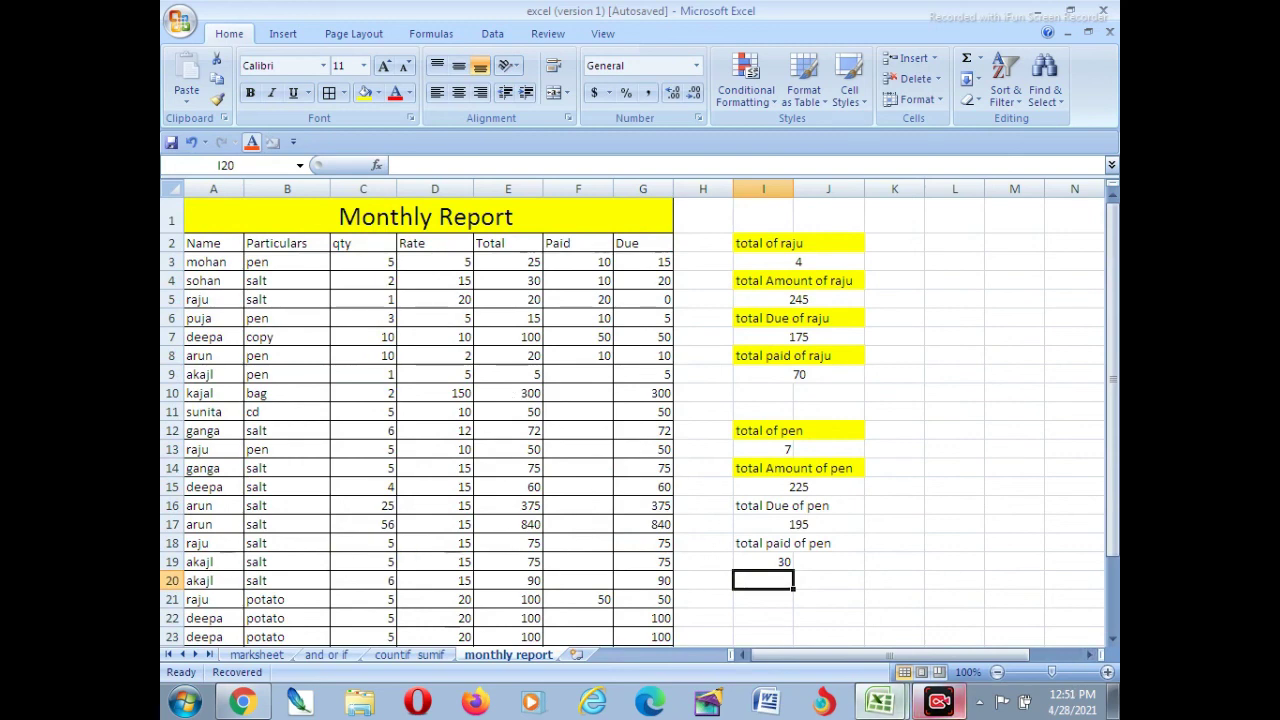
{"action": "left_click", "coordinate": [939, 701]}
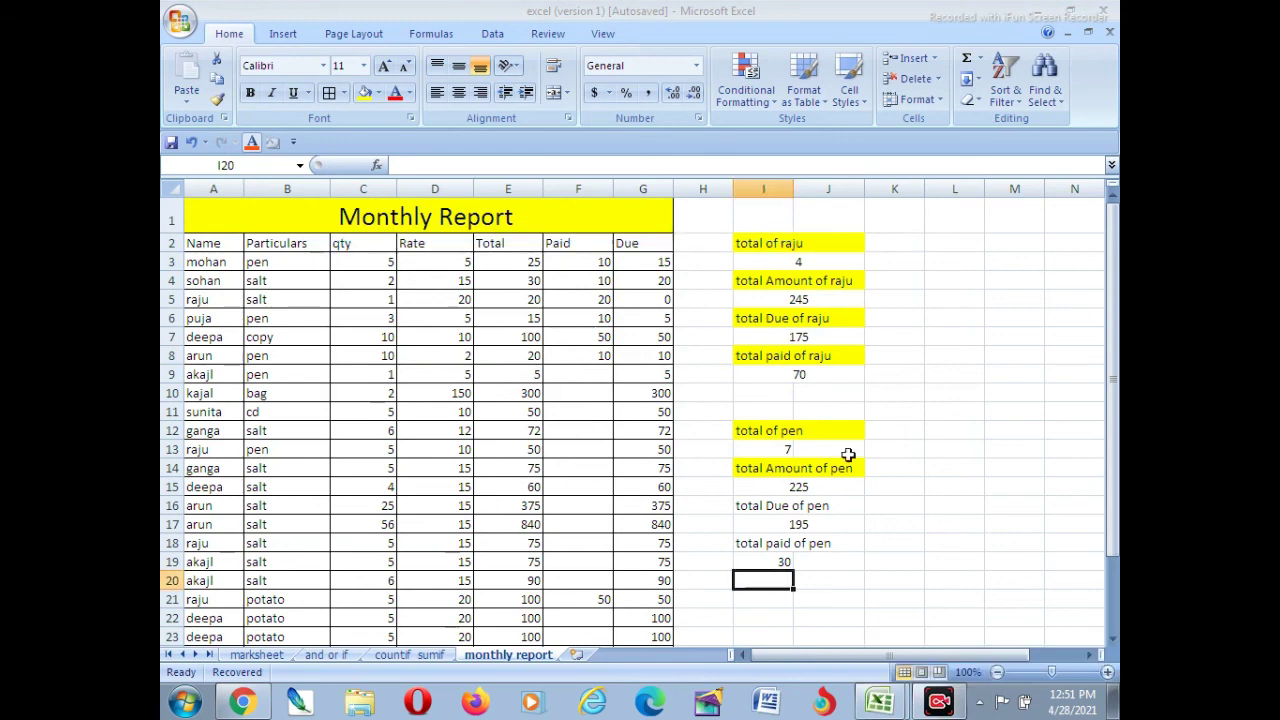
{"action": "left_click", "coordinate": [943, 705]}
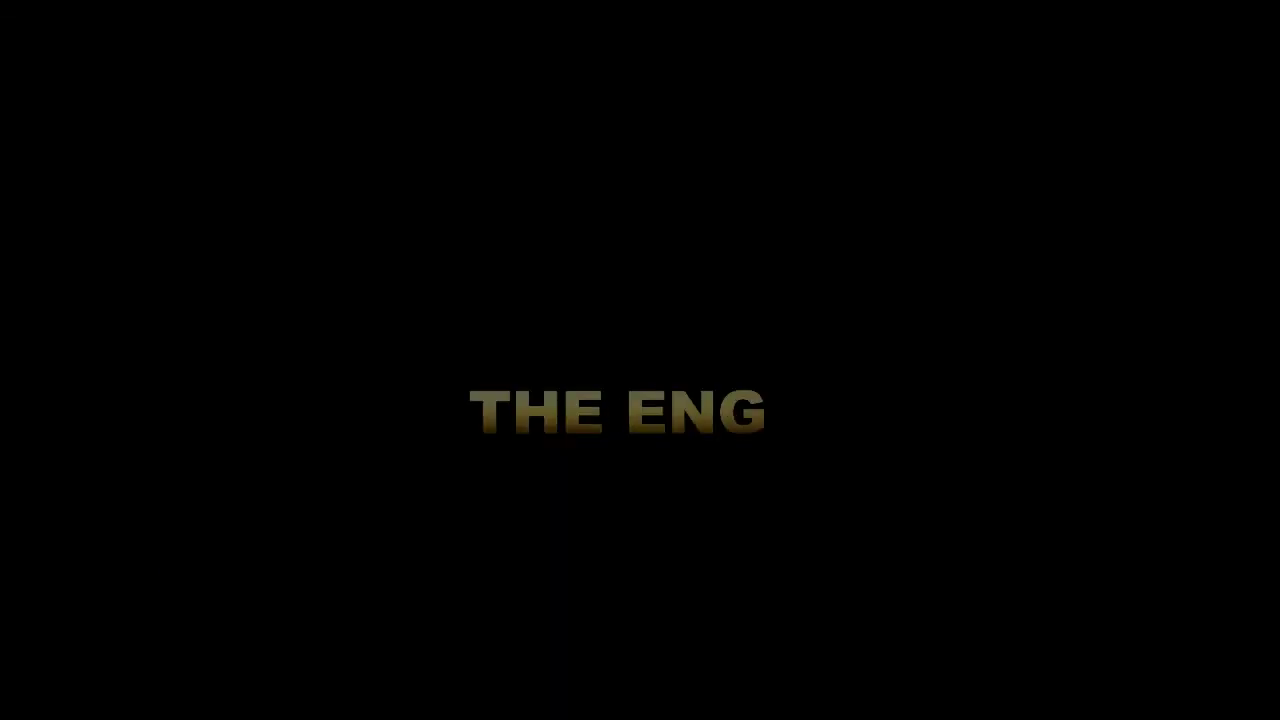